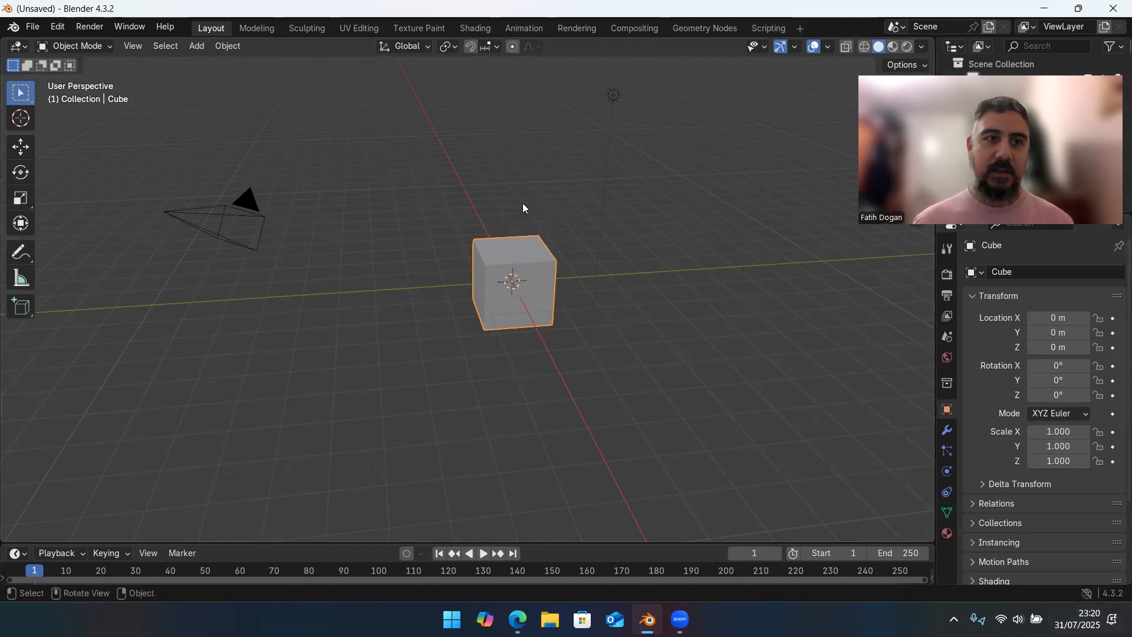
- Switch to the browser and review the Blender Studio characters page and ChatGPT's instructions for importing a rigged model
middle_click_drag(532, 211, 571, 203)
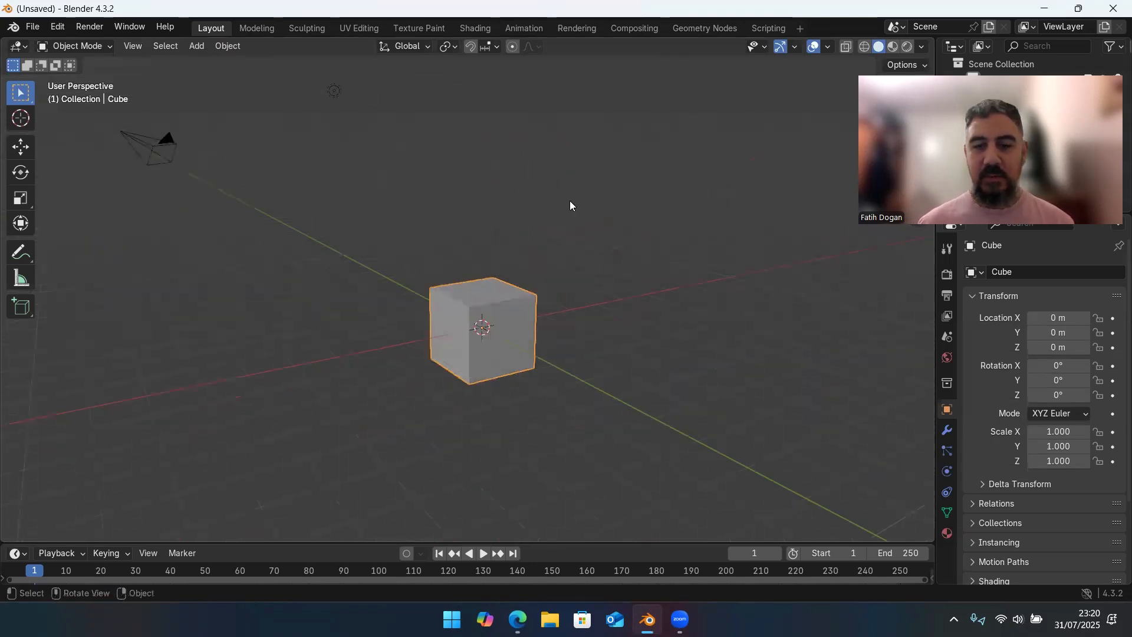
left_click(532, 600)
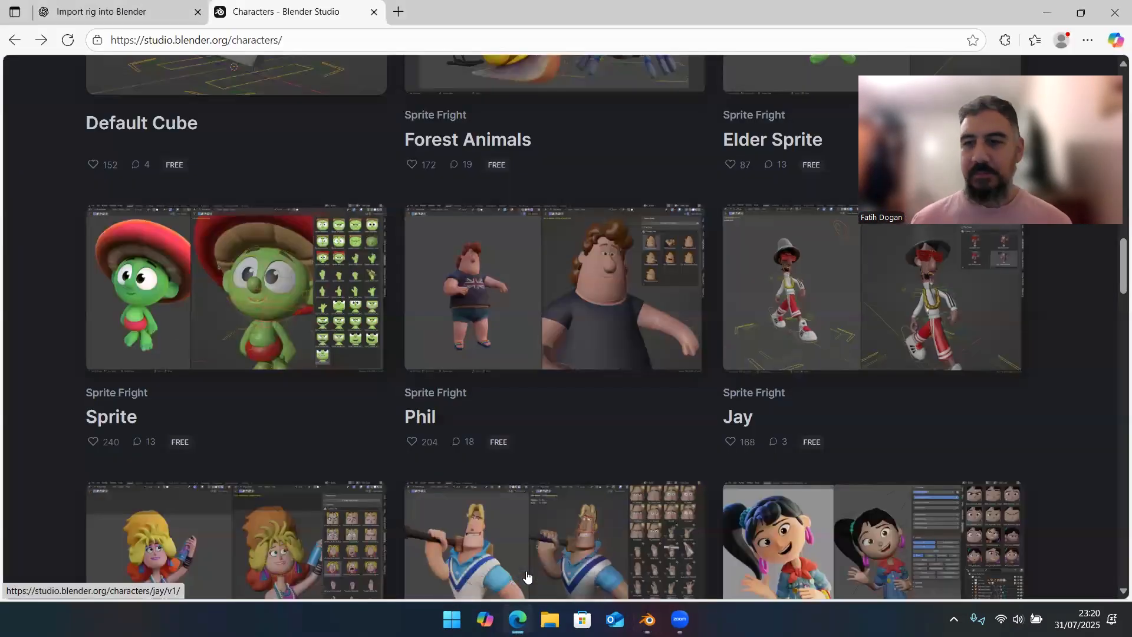
scroll(526, 570, "up", 3)
scroll(526, 571, "down", 2)
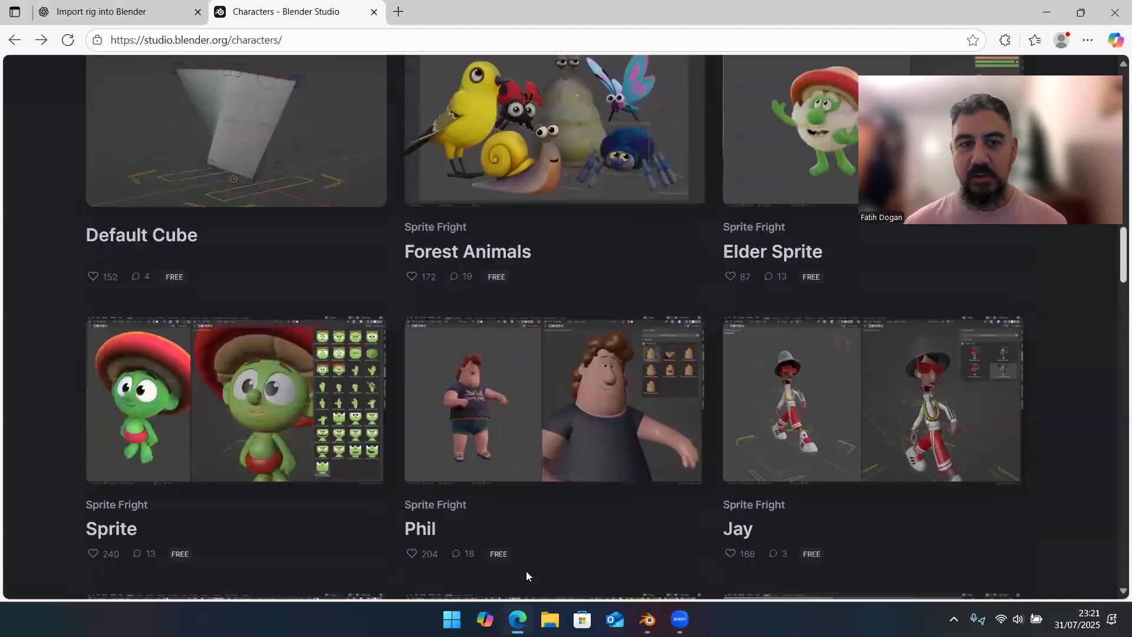
left_click(109, 11)
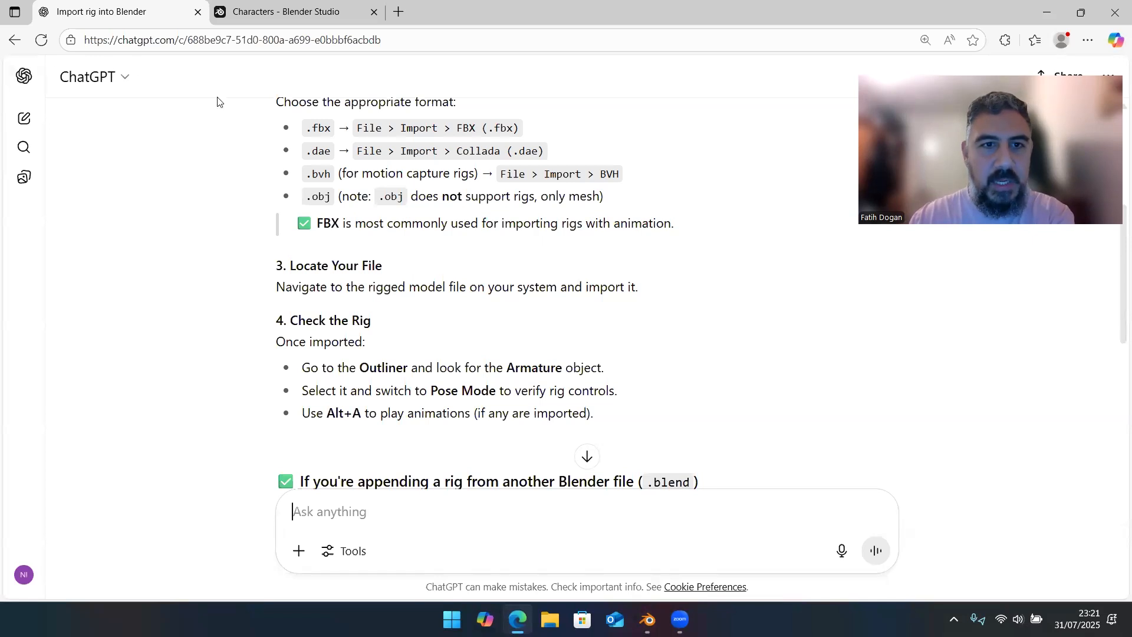
scroll(502, 235, "up", 3)
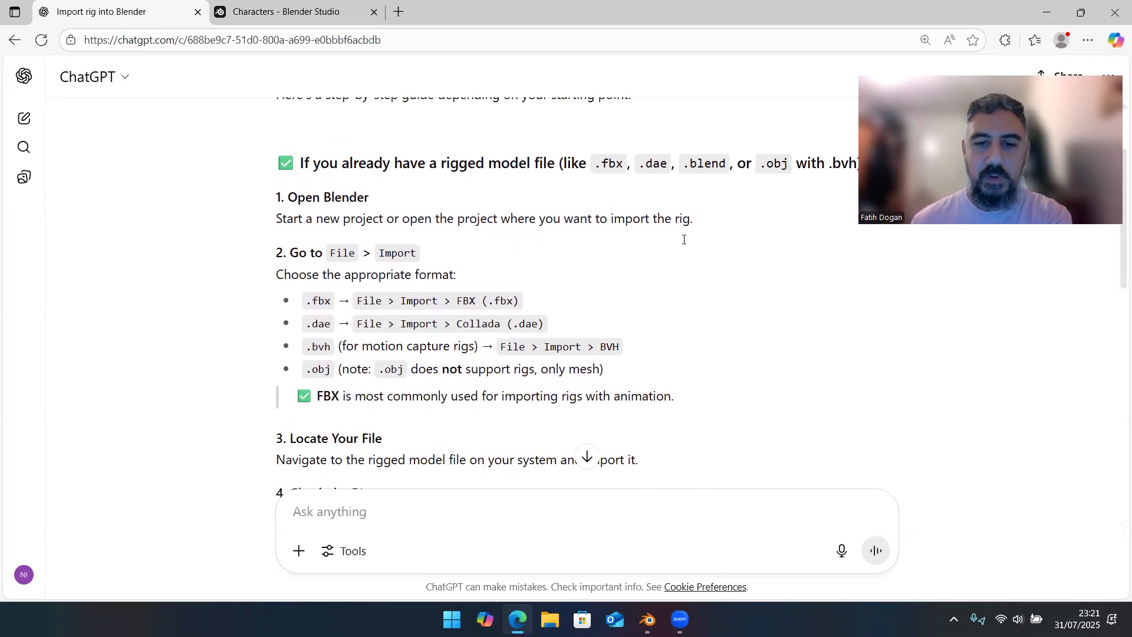
left_click(646, 618)
left_click(32, 26)
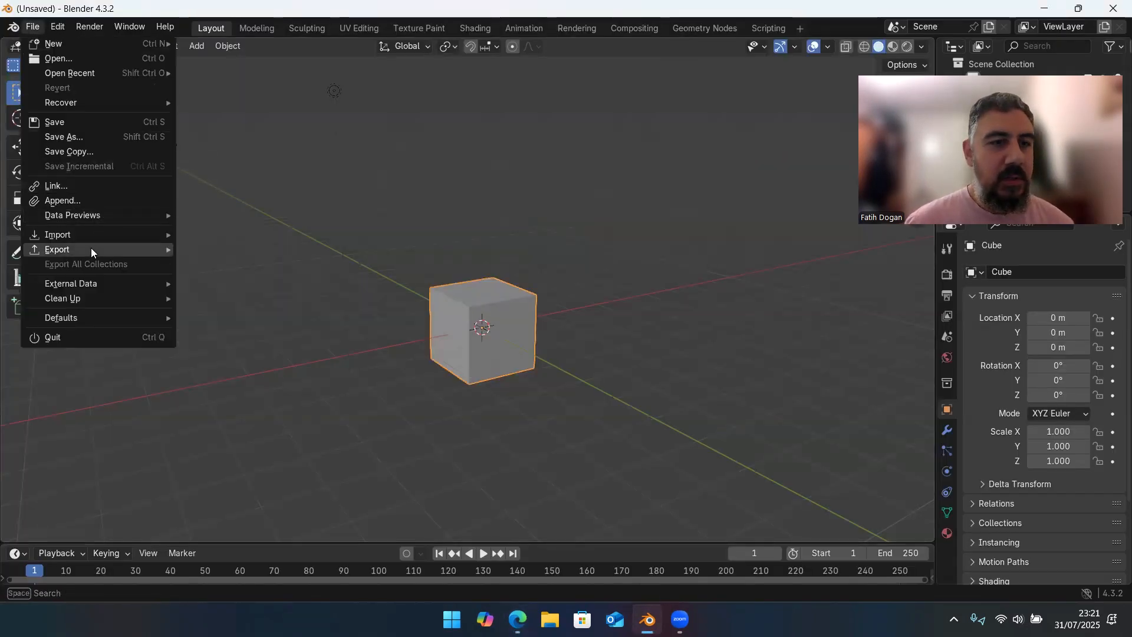
mouse_move(93, 237)
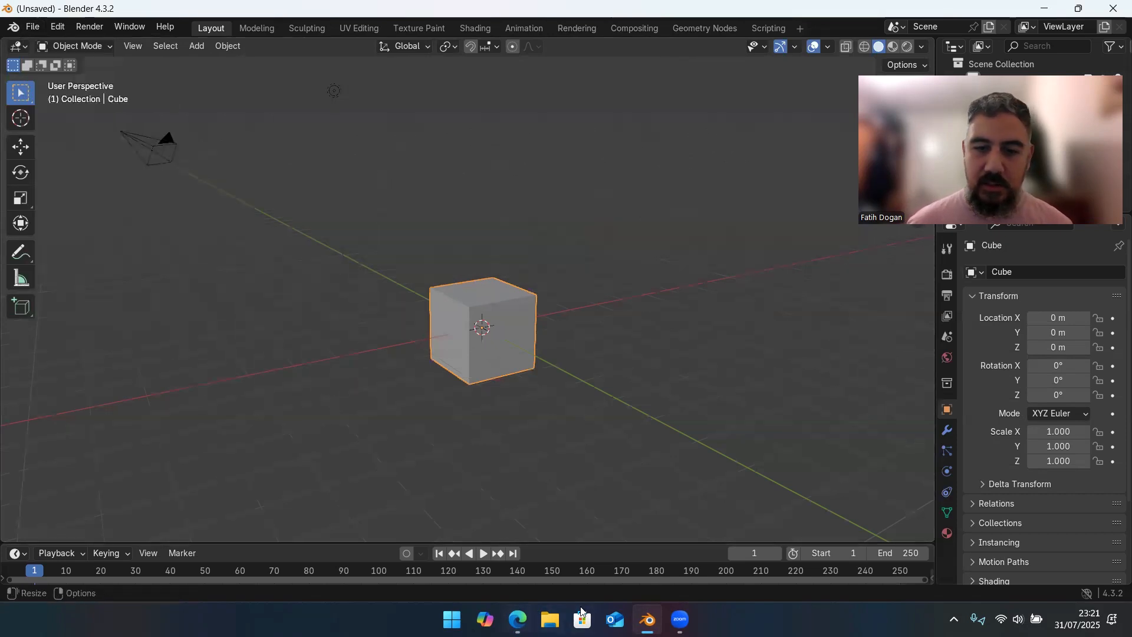
left_click(518, 619)
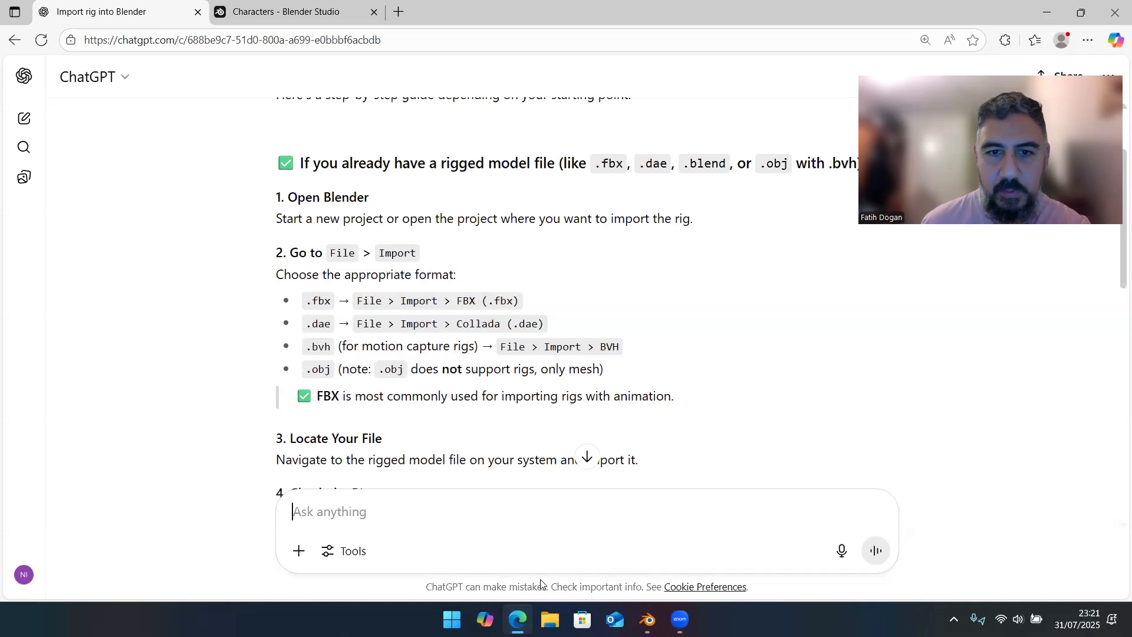
- Switch to Blender and try to import an FBX file from the Blender folder on the Desktop
left_click(648, 618)
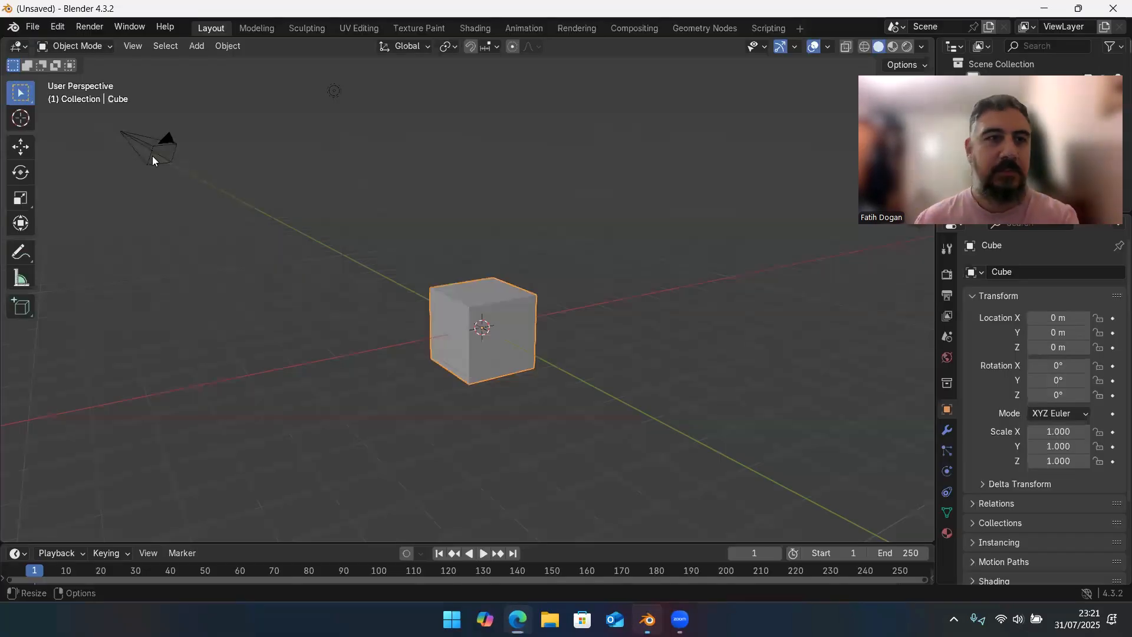
left_click(31, 27)
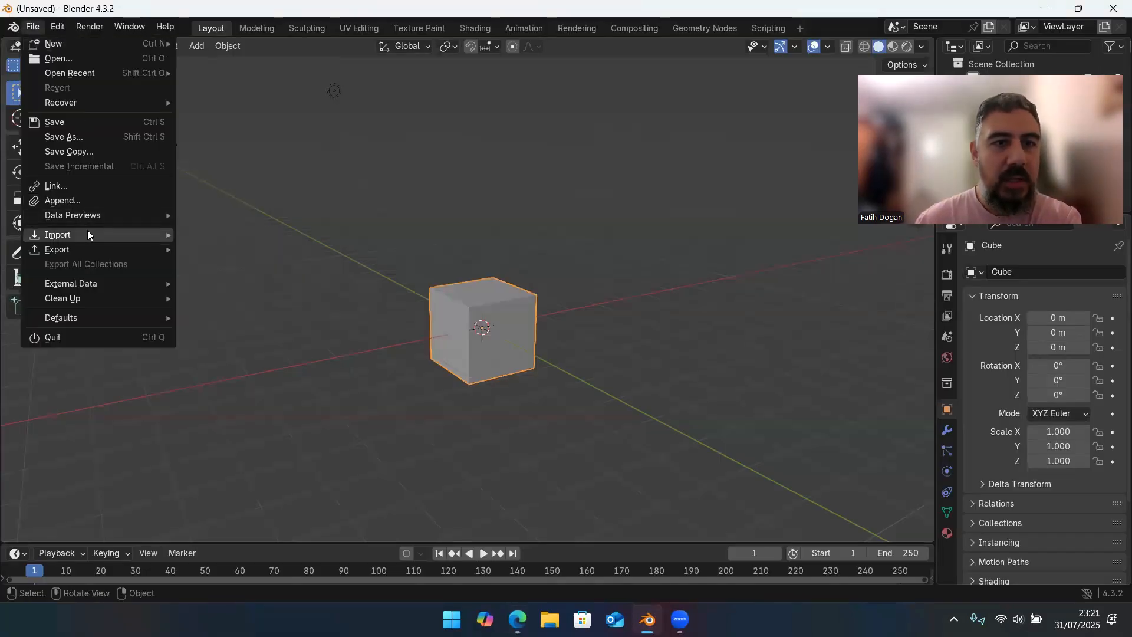
mouse_move(87, 230)
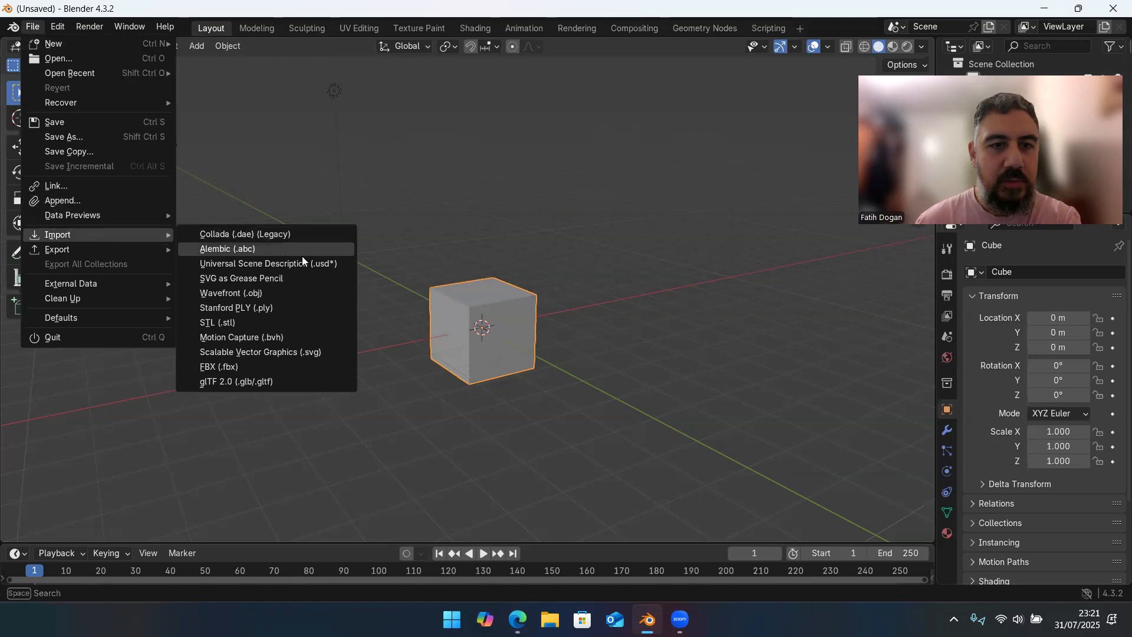
left_click(232, 367)
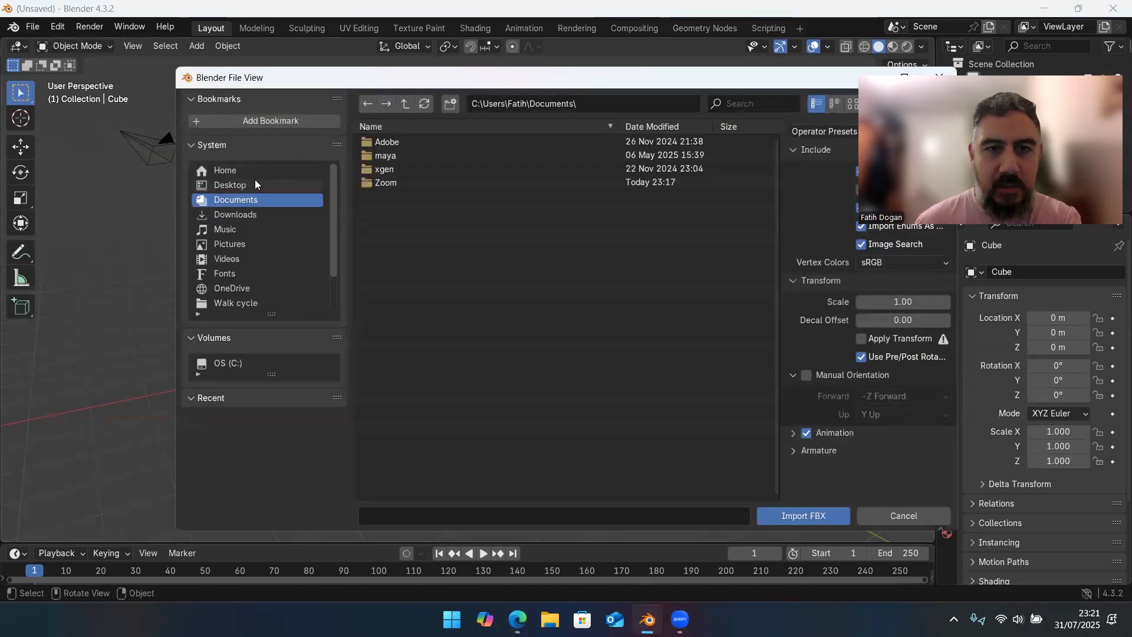
left_click(243, 185)
double_click(397, 265)
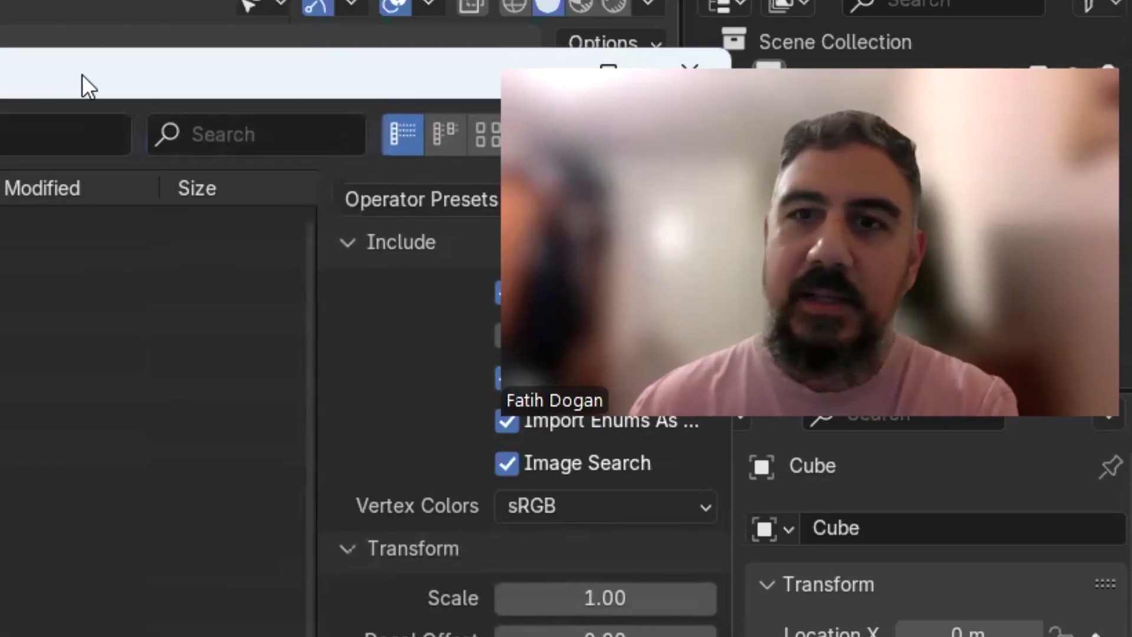
left_click_drag(46, 72, 0, 49)
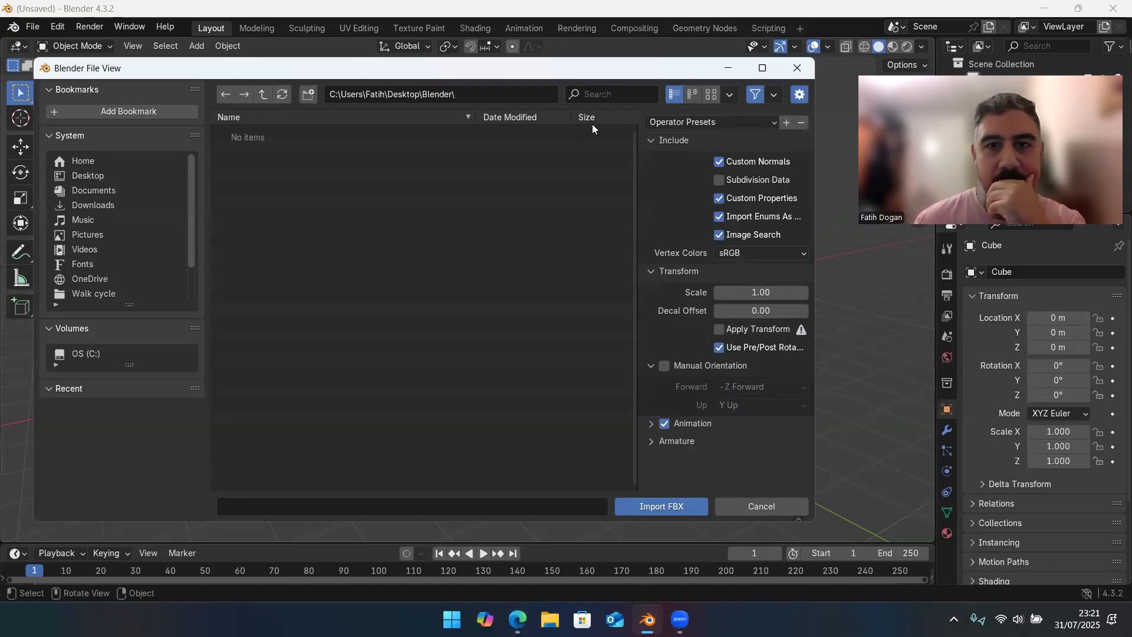
left_click(798, 67)
- Switch to File Explorer and locate sprite.blend in the Blender folder on the Desktop
key("alt+Tab")
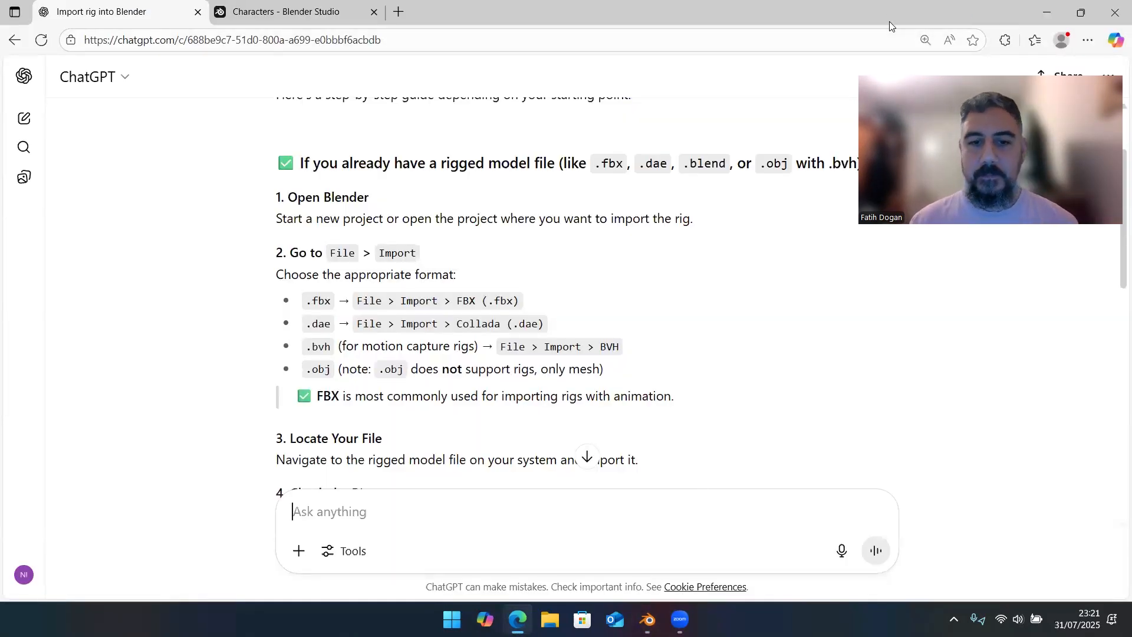
left_click(550, 619)
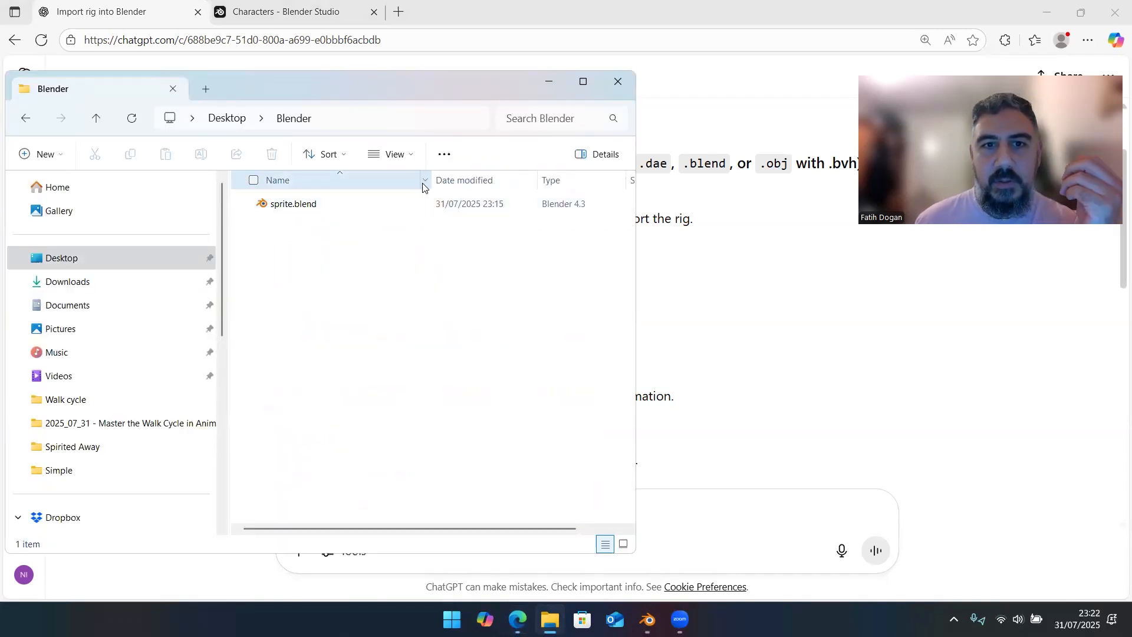
left_click_drag(431, 184, 401, 182)
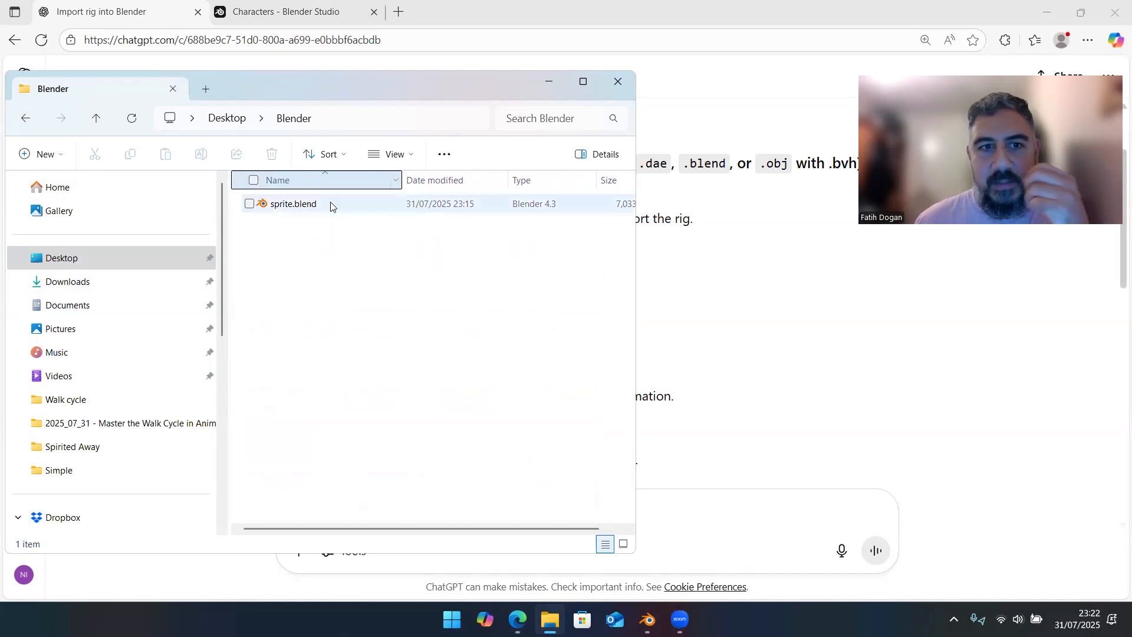
left_click(331, 206)
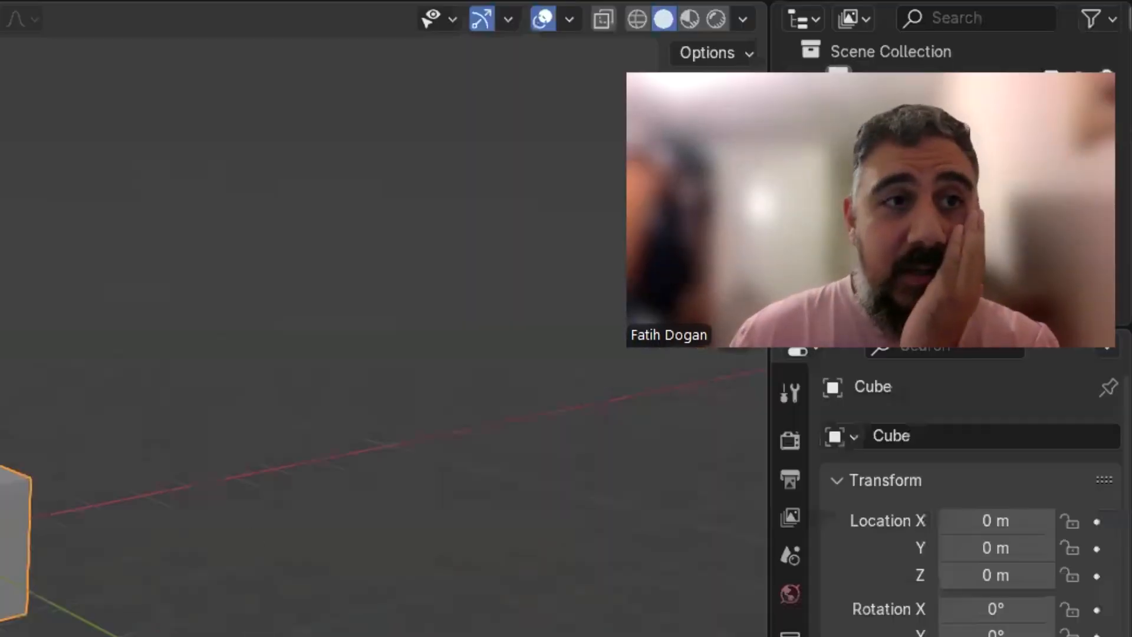
left_click(33, 27)
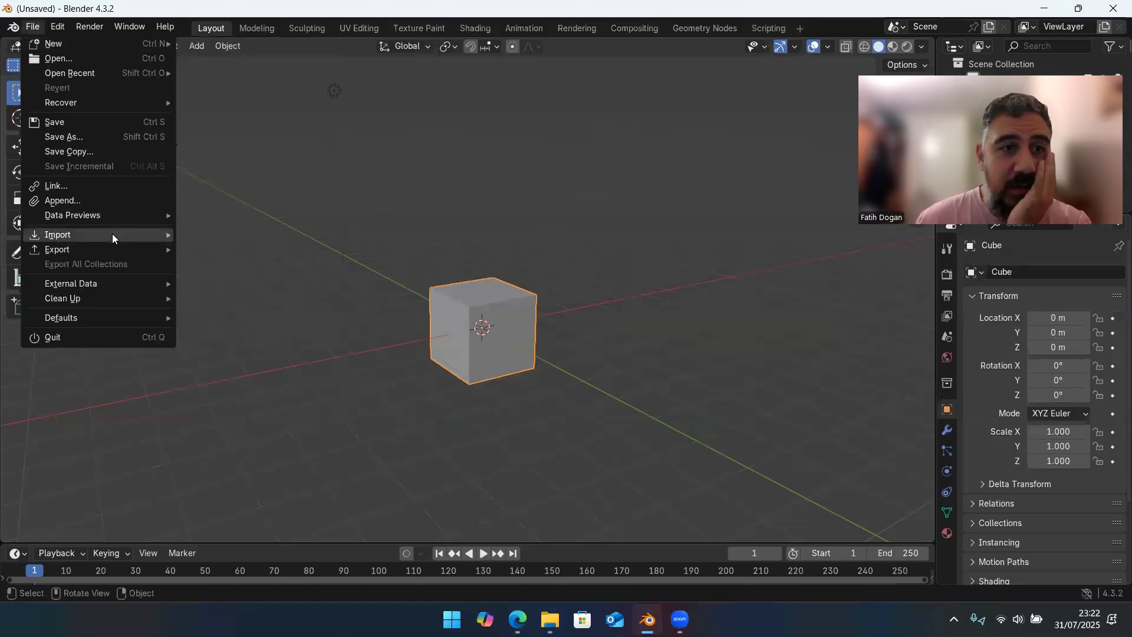
mouse_move(112, 234)
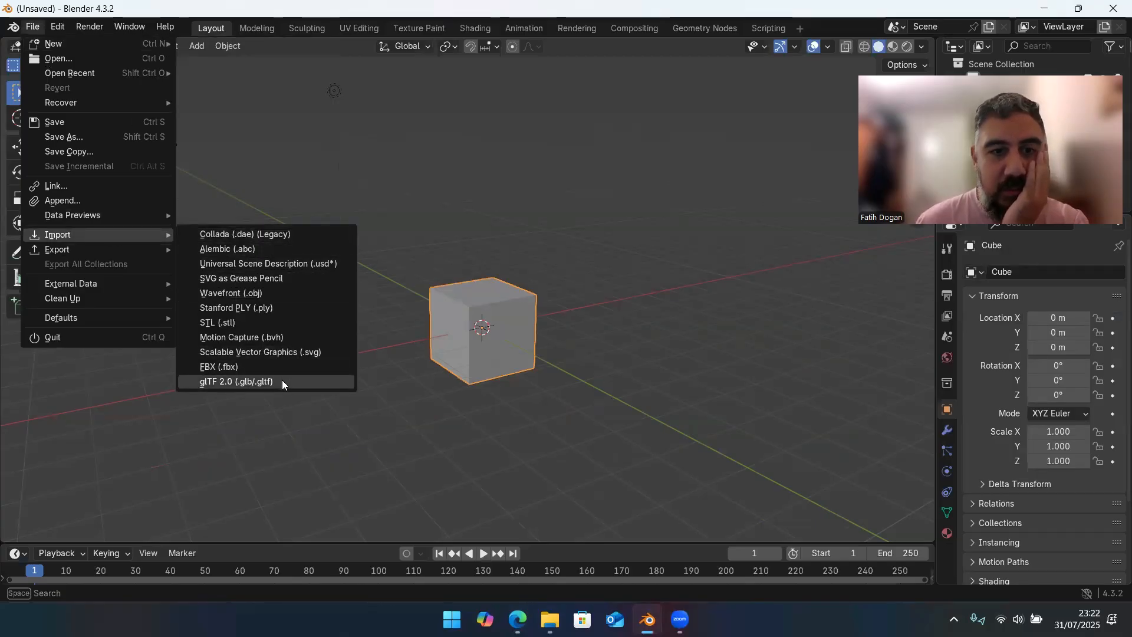
left_click(514, 608)
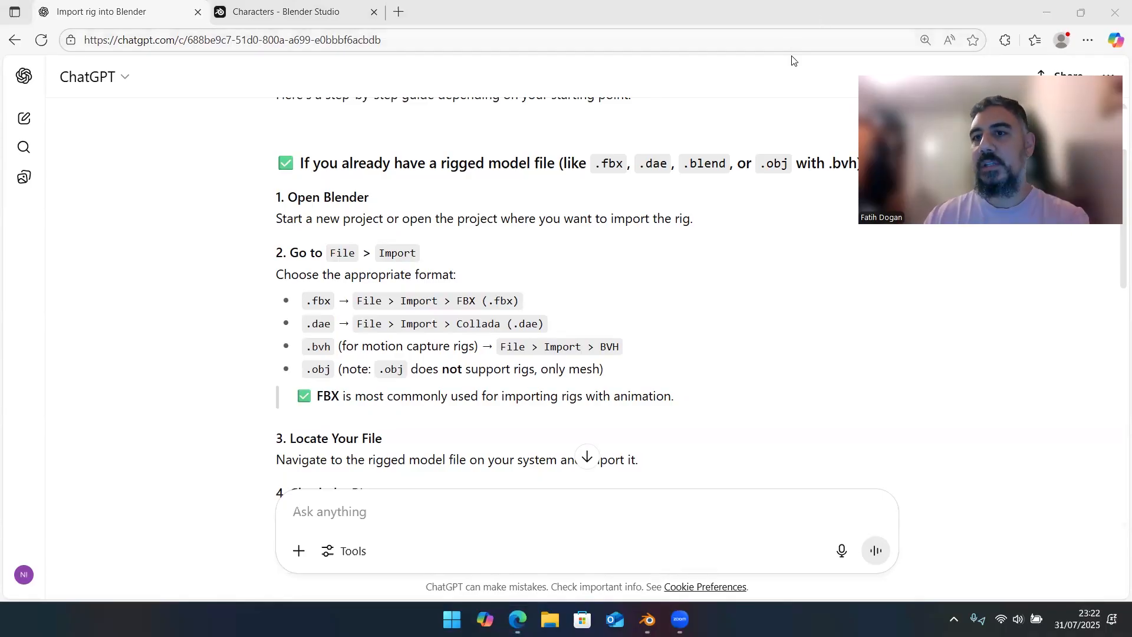
left_click(1047, 12)
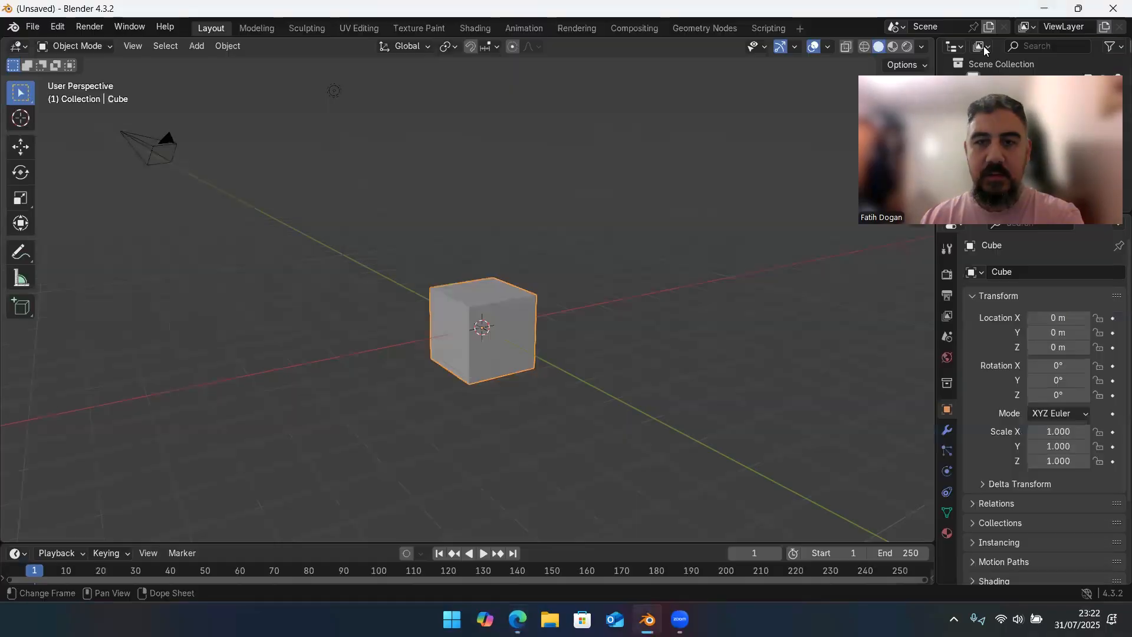
left_click(32, 26)
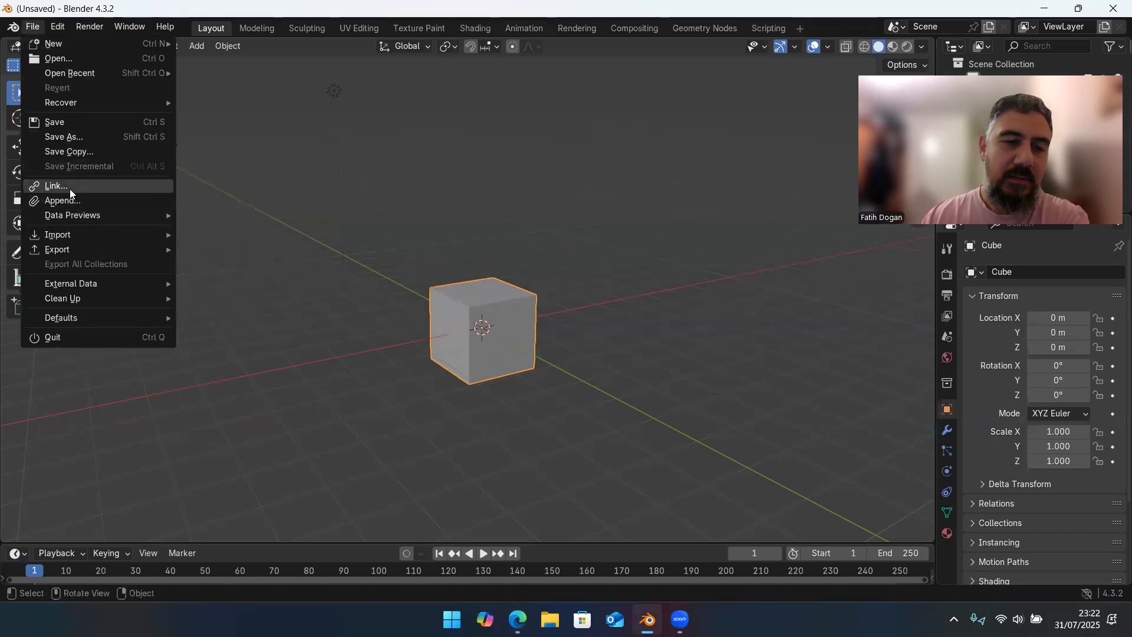
mouse_move(68, 233)
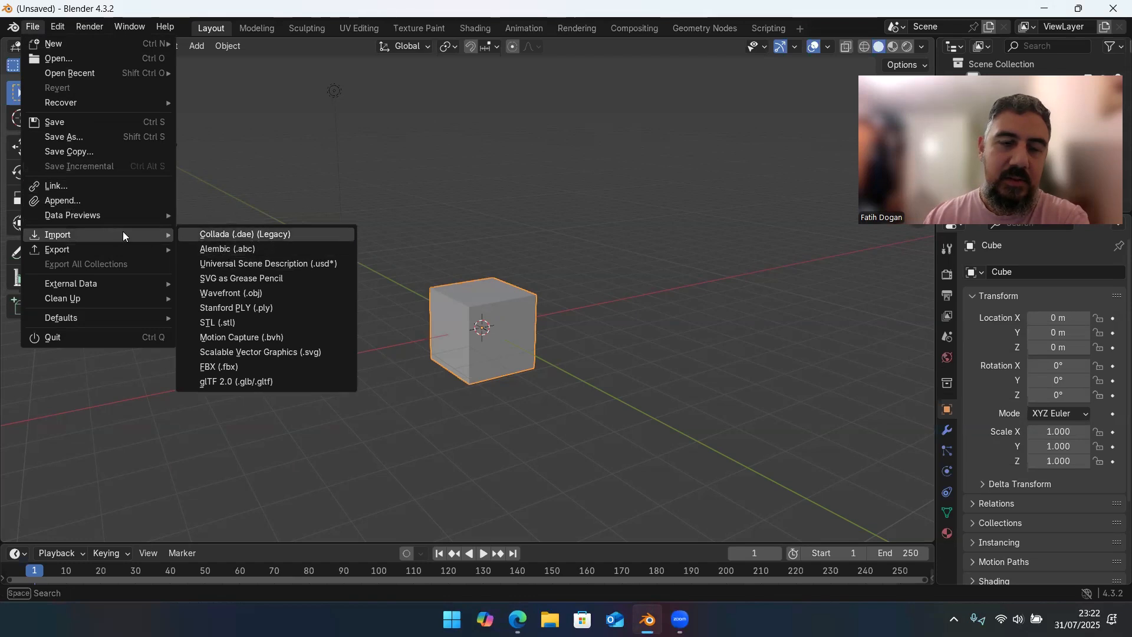
- Open sprite.blend from File Explorer in Blender and permanently allow the execution of its scripts
left_click(550, 620)
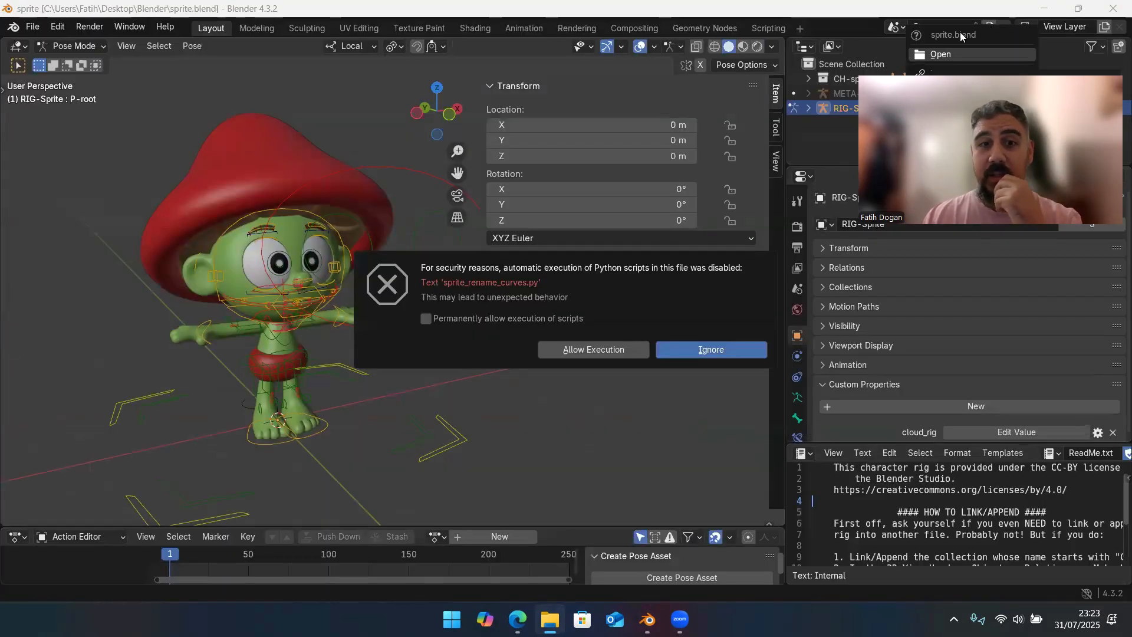
left_click(478, 323)
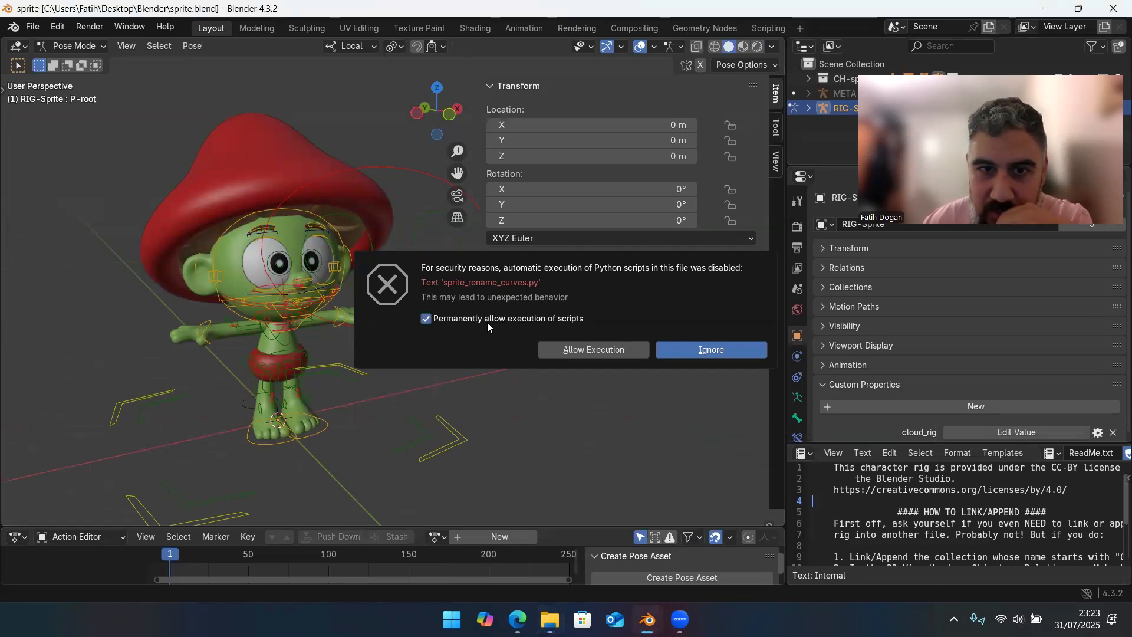
left_click(584, 356)
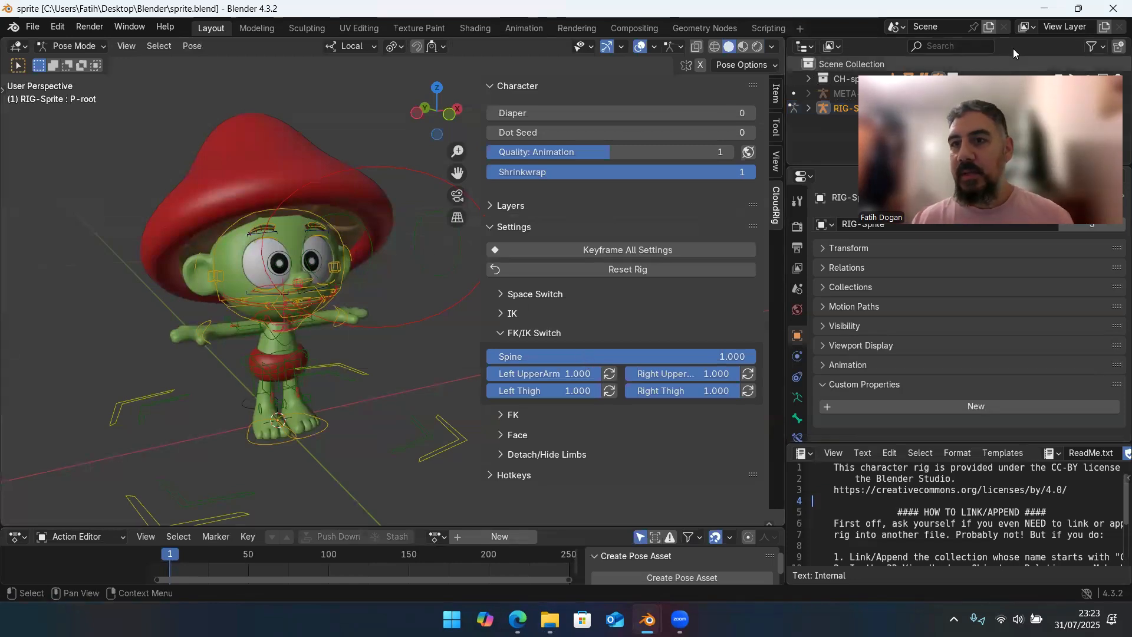
- Widen the 3D viewport by narrowing the outliner and properties area, with the sprite character in view
middle_click_drag(318, 236, 408, 261)
middle_click_drag(298, 278, 332, 359, "ctrl")
middle_click_drag(335, 301, 283, 304)
left_click_drag(787, 103, 942, 103)
middle_click_drag(408, 303, 430, 300, "shift")
- Switch to the browser and ask ChatGPT for the main navigation buttons and the main animator-related shortcuts for Blender
left_click(517, 619)
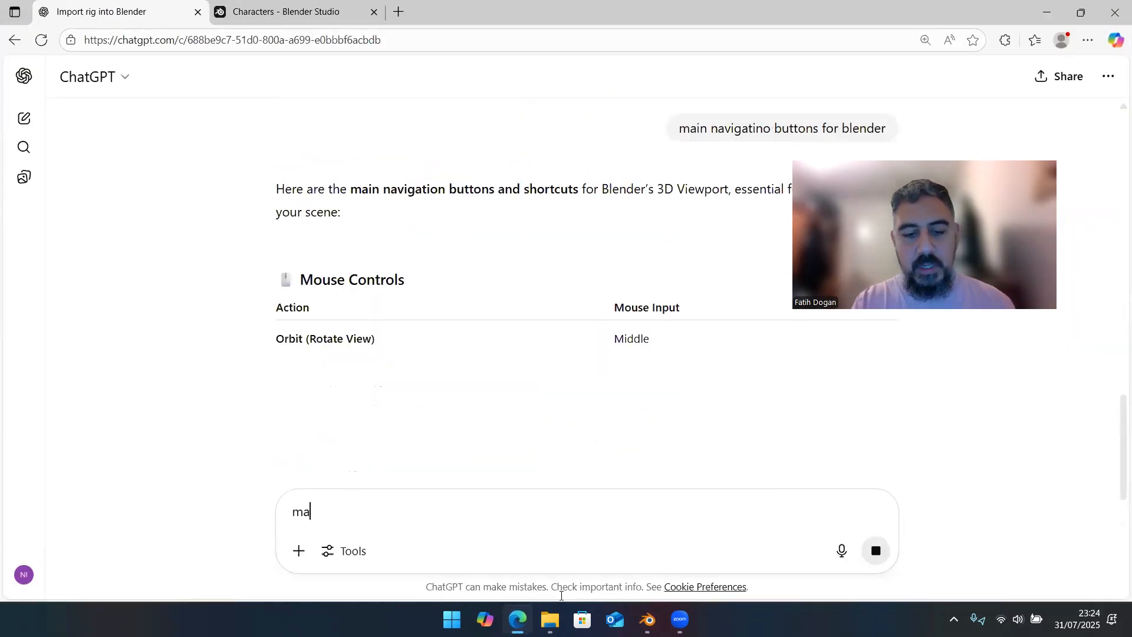
type("in animator related s")
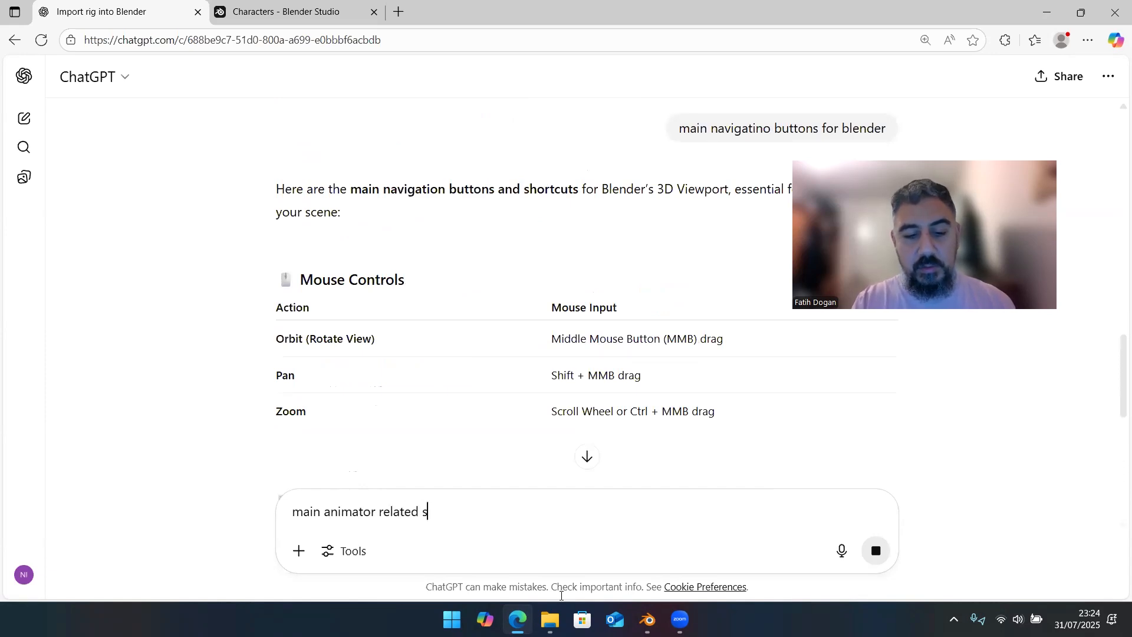
type("r blender")
key("Return")
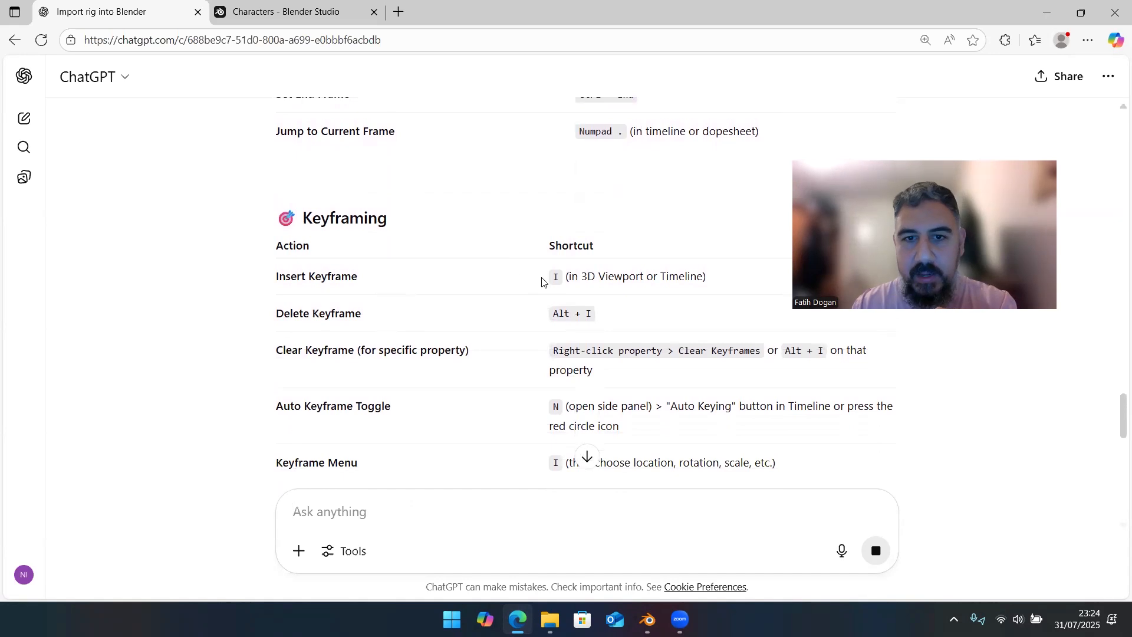
- Switch back to Blender and select the sprite's red cap mesh in Object Mode
key("alt+Tab")
middle_click_drag(433, 254, 467, 286)
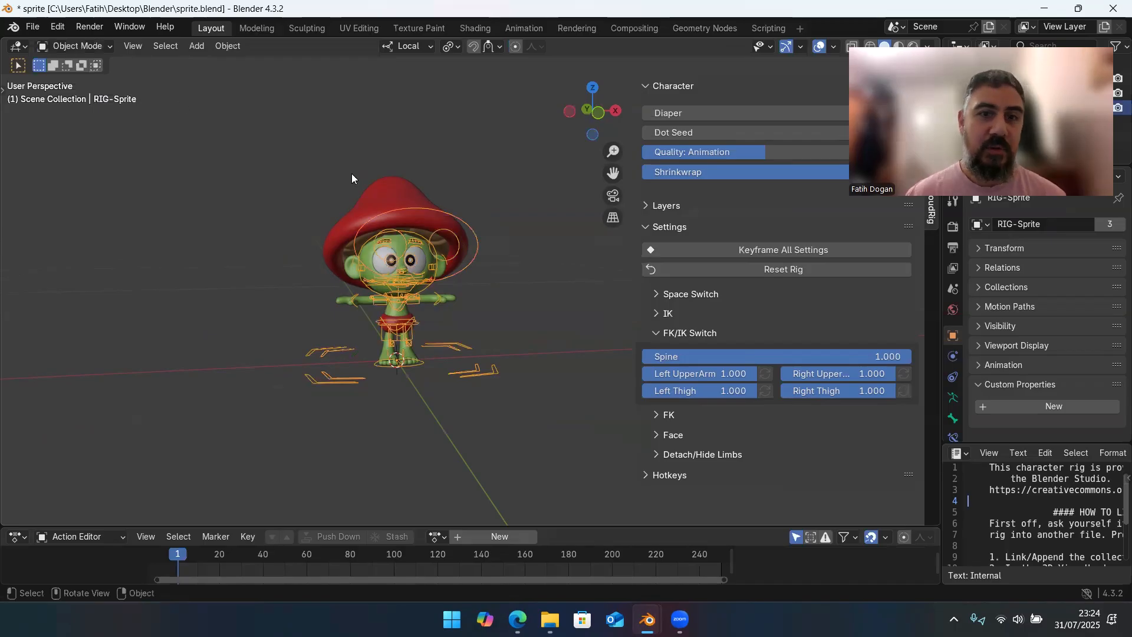
left_click(388, 213)
left_click(413, 212)
left_click(465, 207)
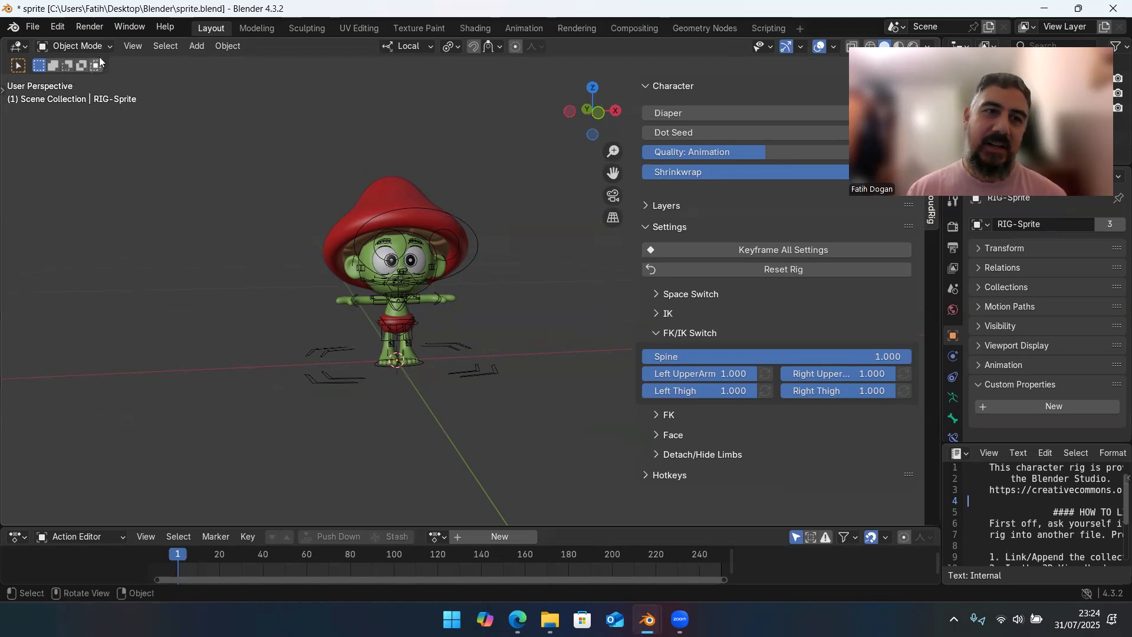
left_click(411, 219)
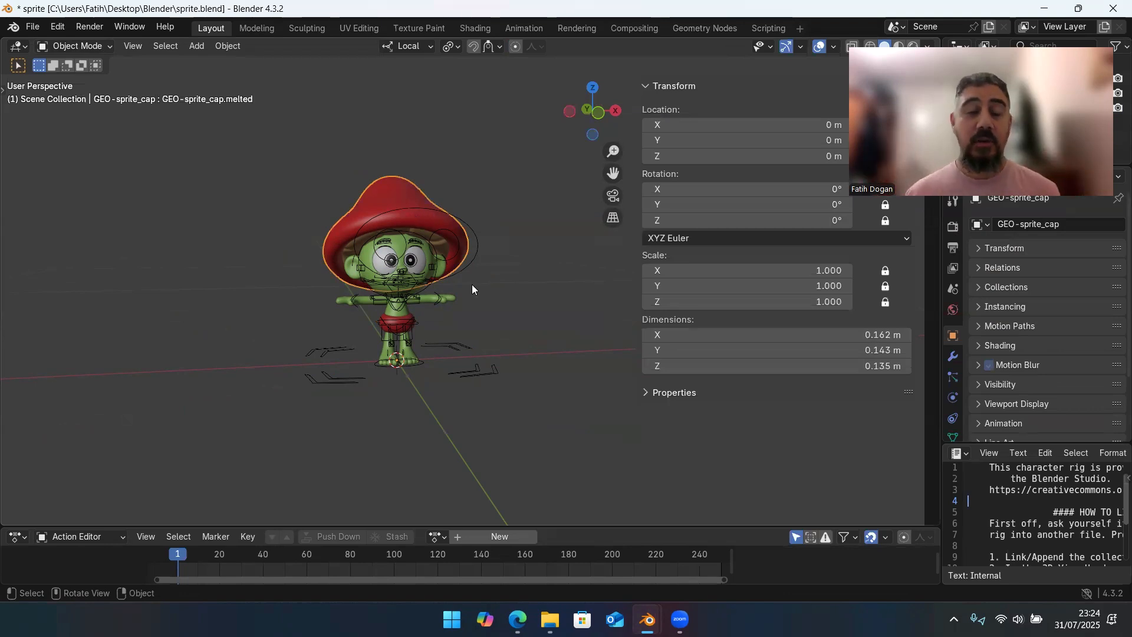
- Select the sprite's control rig and switch it to Pose Mode
left_click(478, 239)
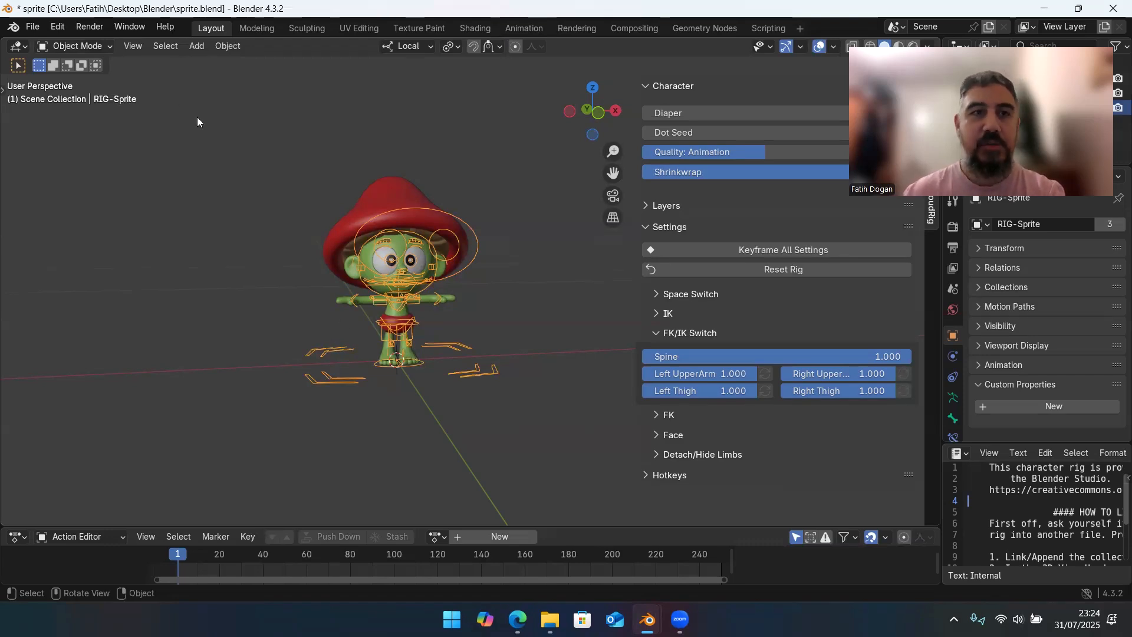
left_click(100, 48)
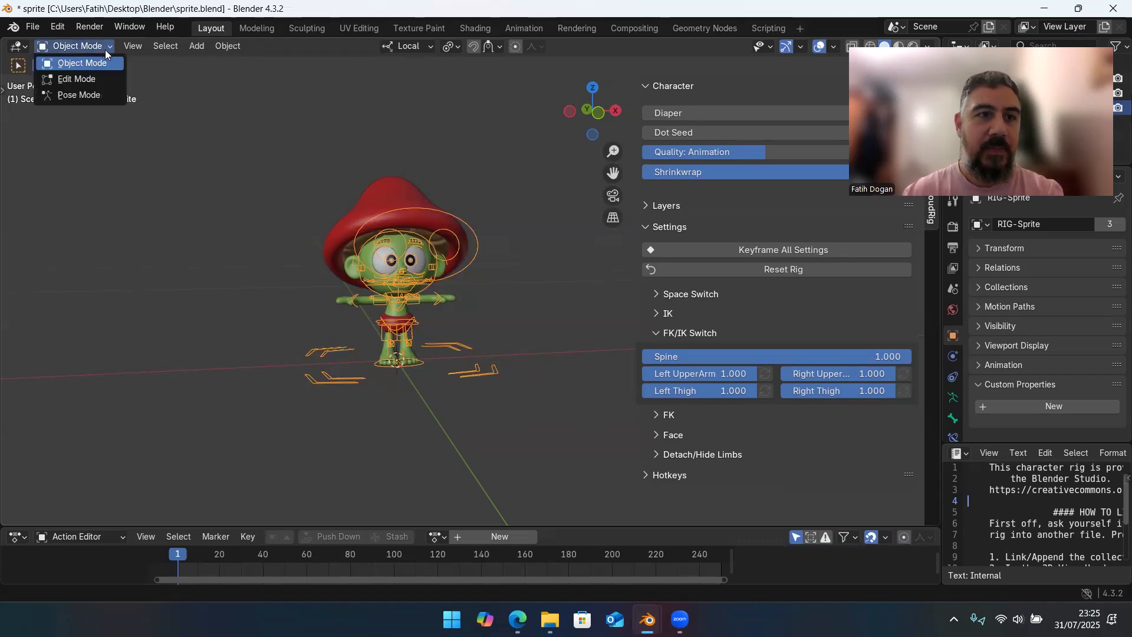
left_click(85, 96)
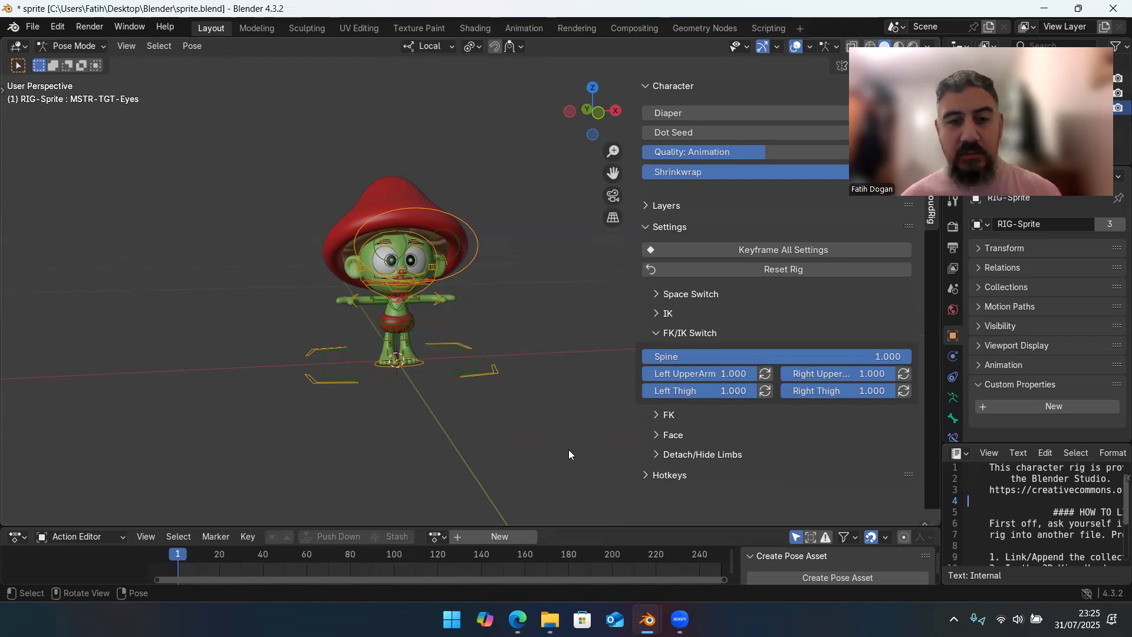
- Switch to the browser and look through ChatGPT's lists of animation and viewport navigation shortcuts for moving and rotating
left_click(518, 619)
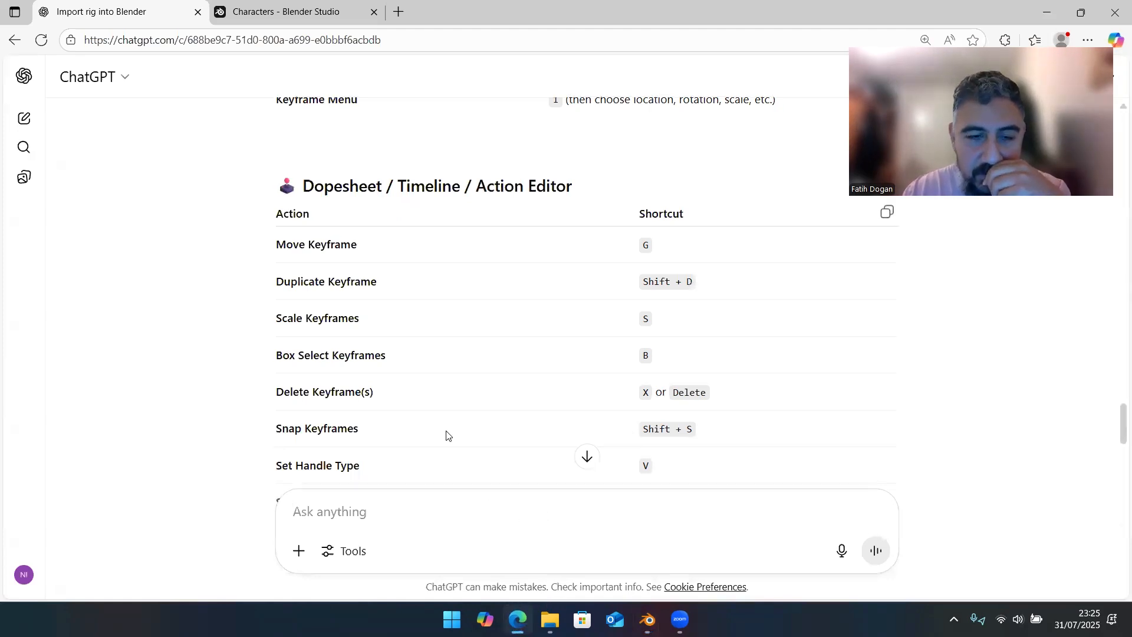
scroll(447, 435, "down", 7)
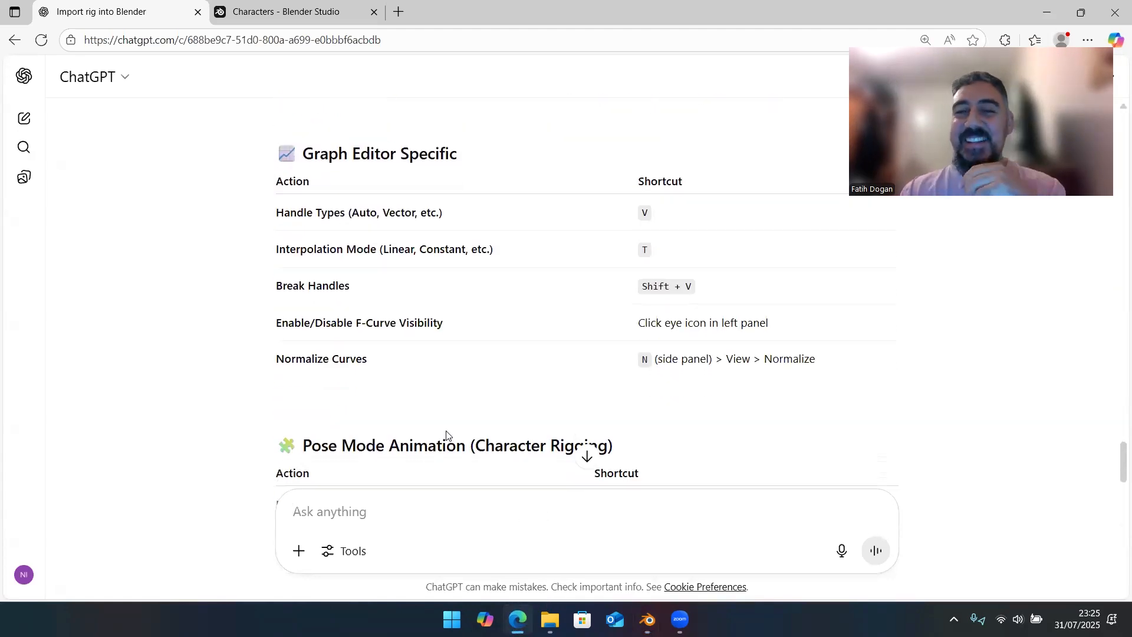
scroll(447, 435, "down", 4)
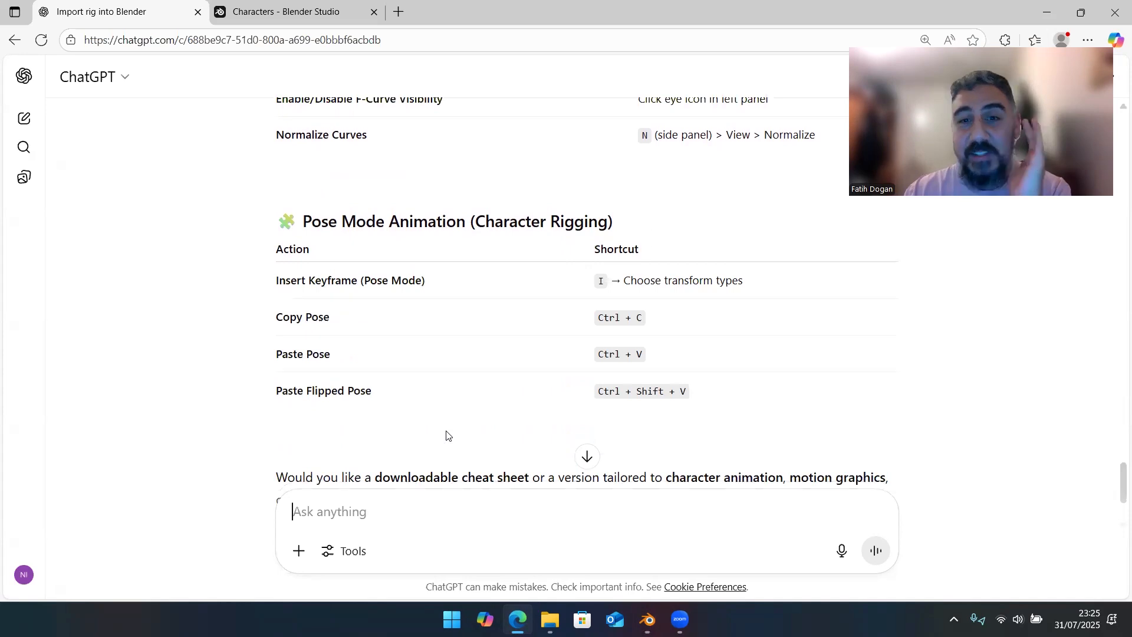
scroll(446, 436, "down", 3)
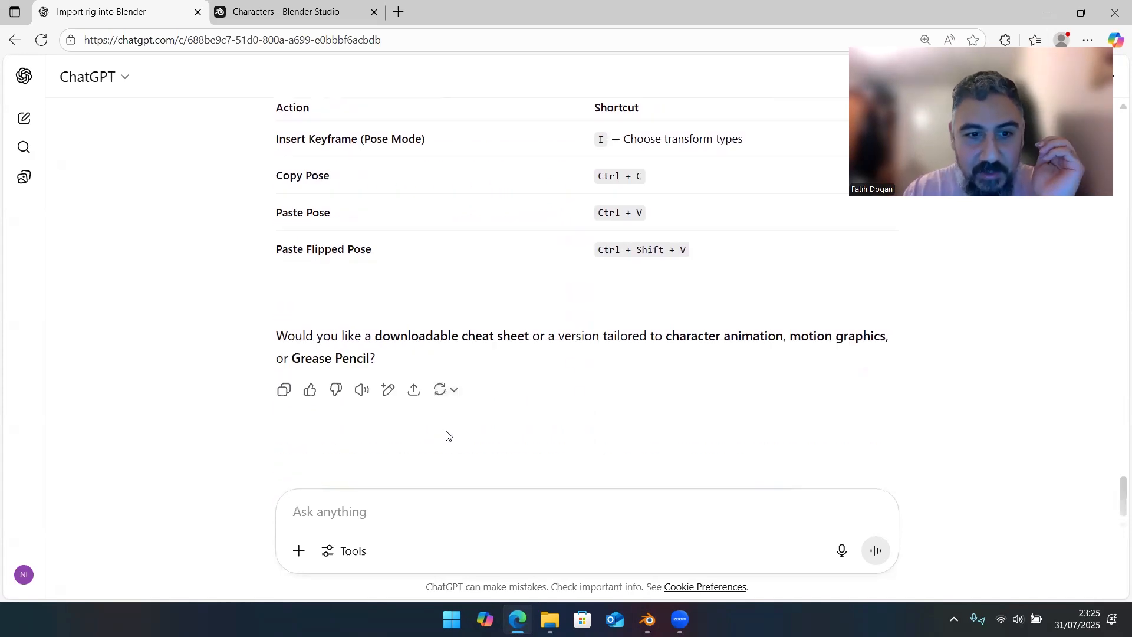
scroll(447, 435, "up", 15)
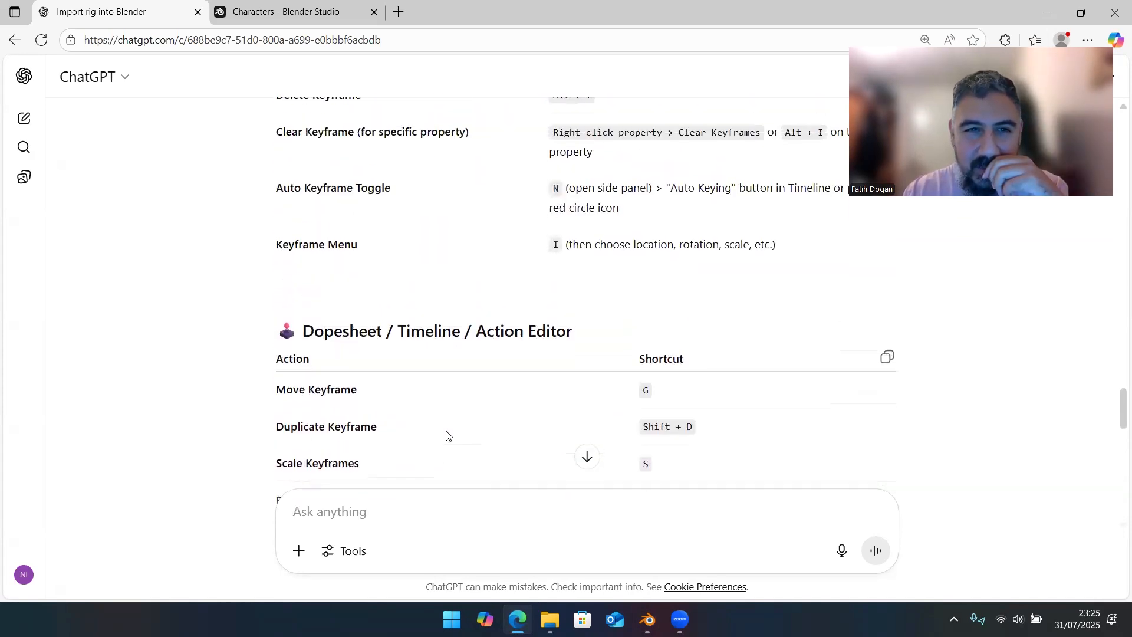
scroll(447, 436, "up", 7)
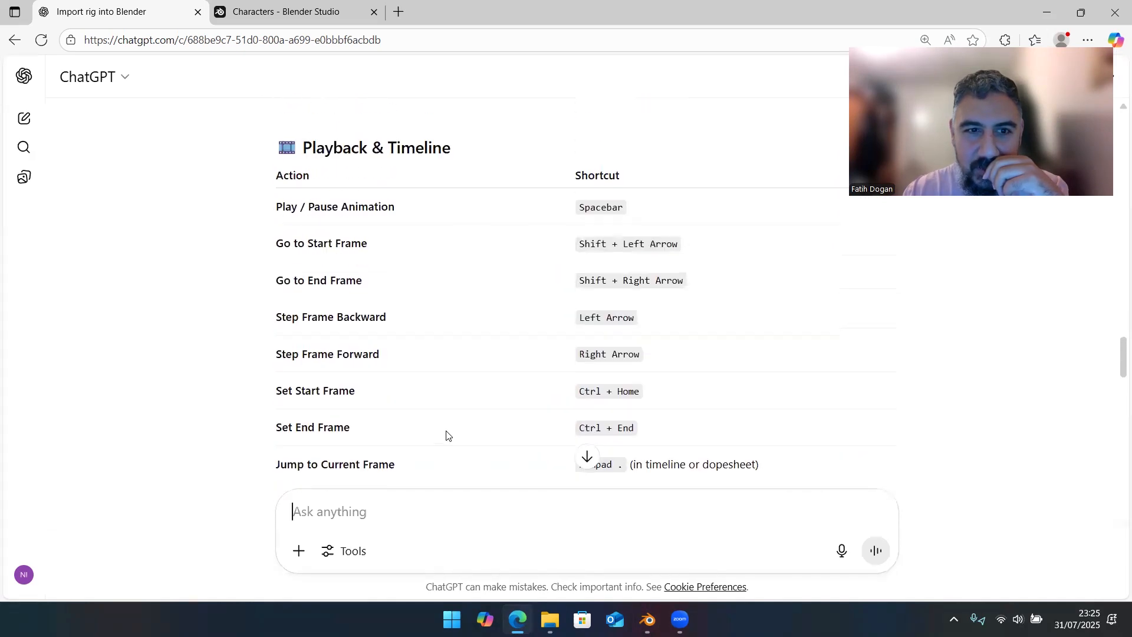
scroll(446, 435, "up", 9)
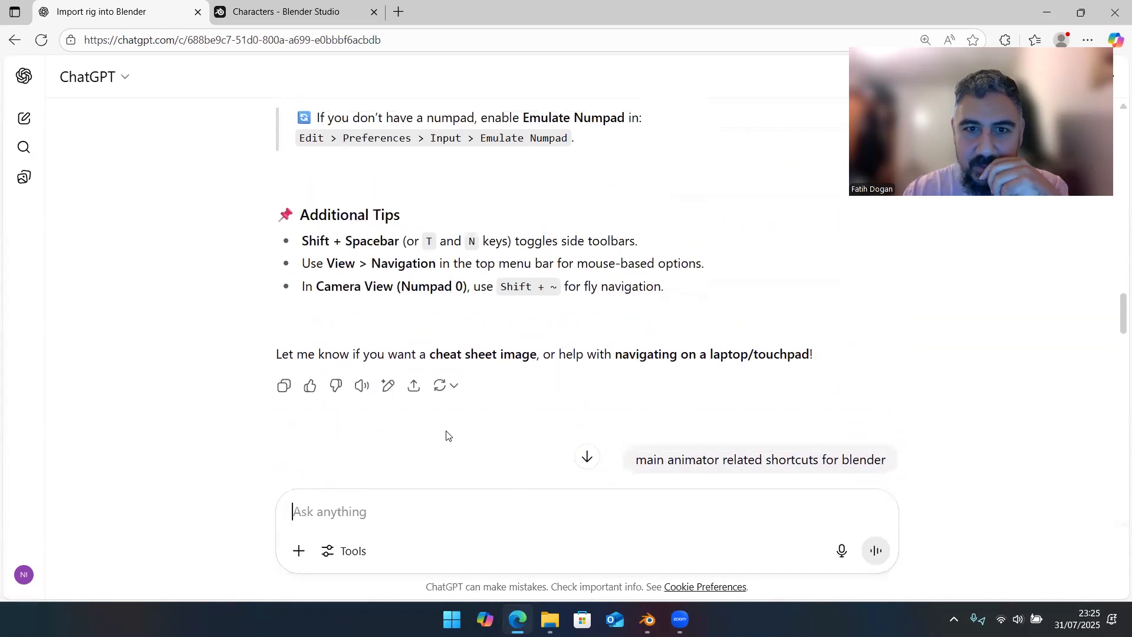
scroll(446, 435, "up", 7)
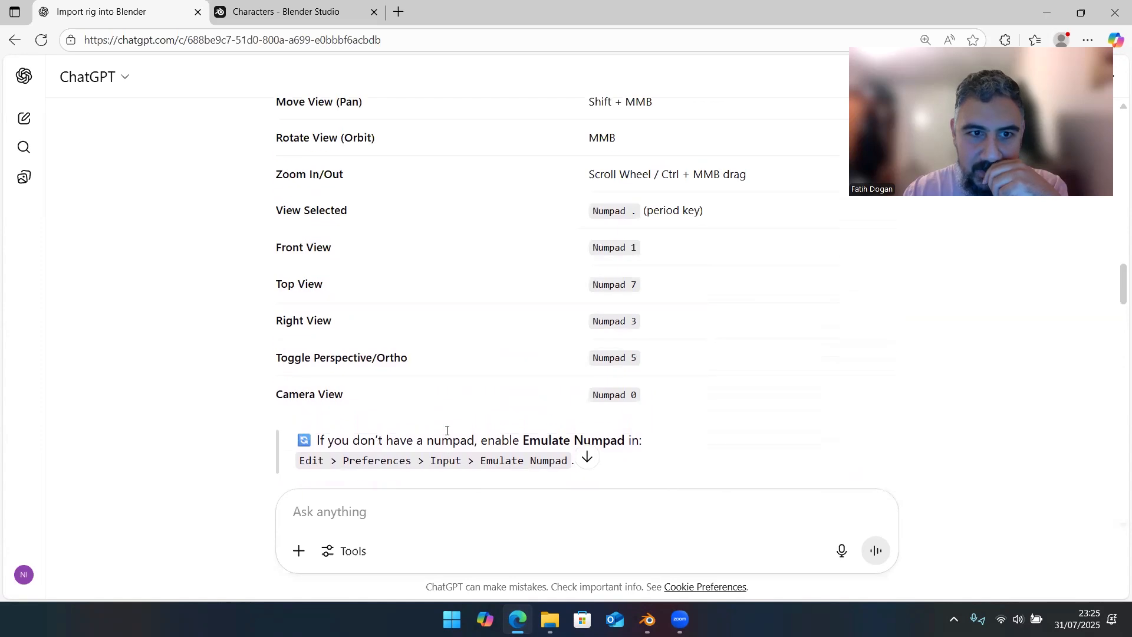
scroll(446, 431, "up", 1)
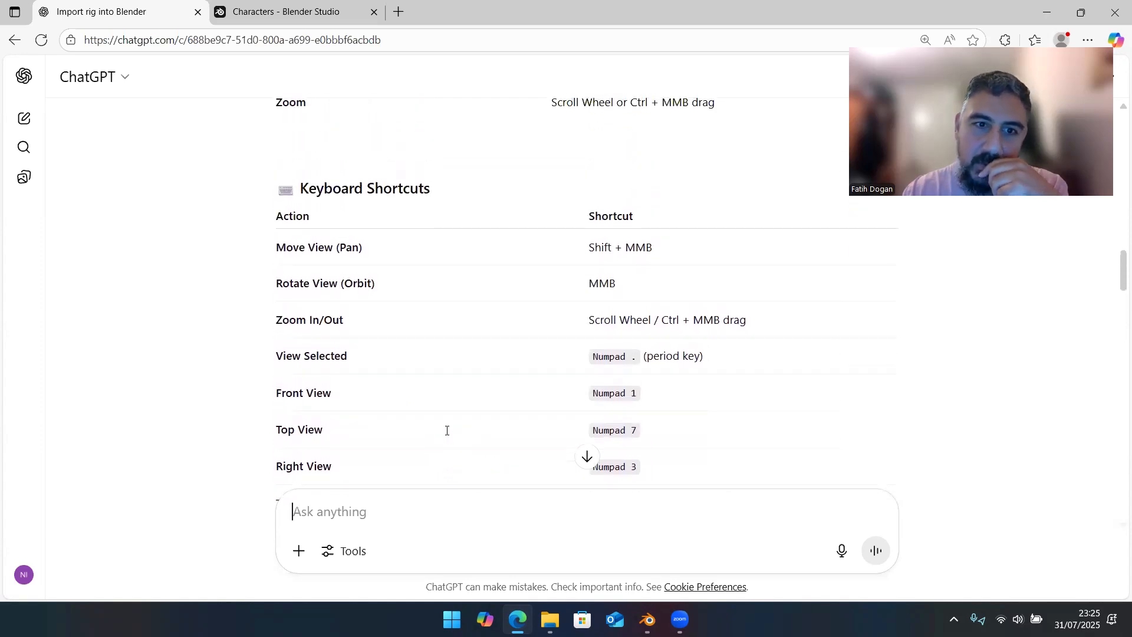
scroll(447, 431, "down", 1)
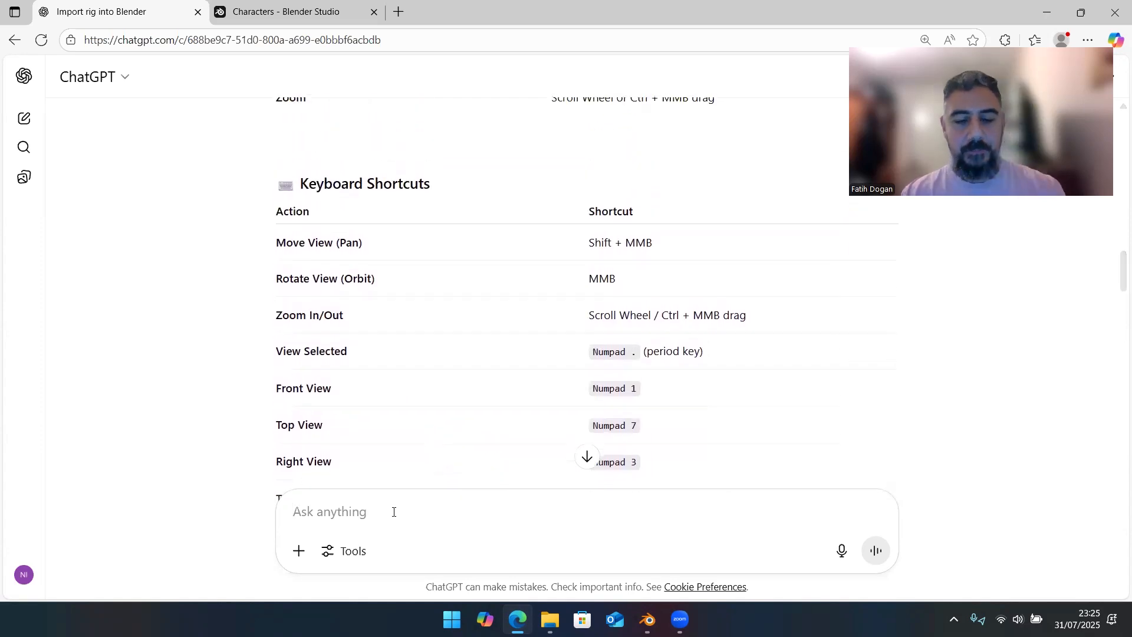
- Ask ChatGPT "how do i rotate and translate a controller" and read the instructions for bones in Pose Mode
type("how do i rottation ")
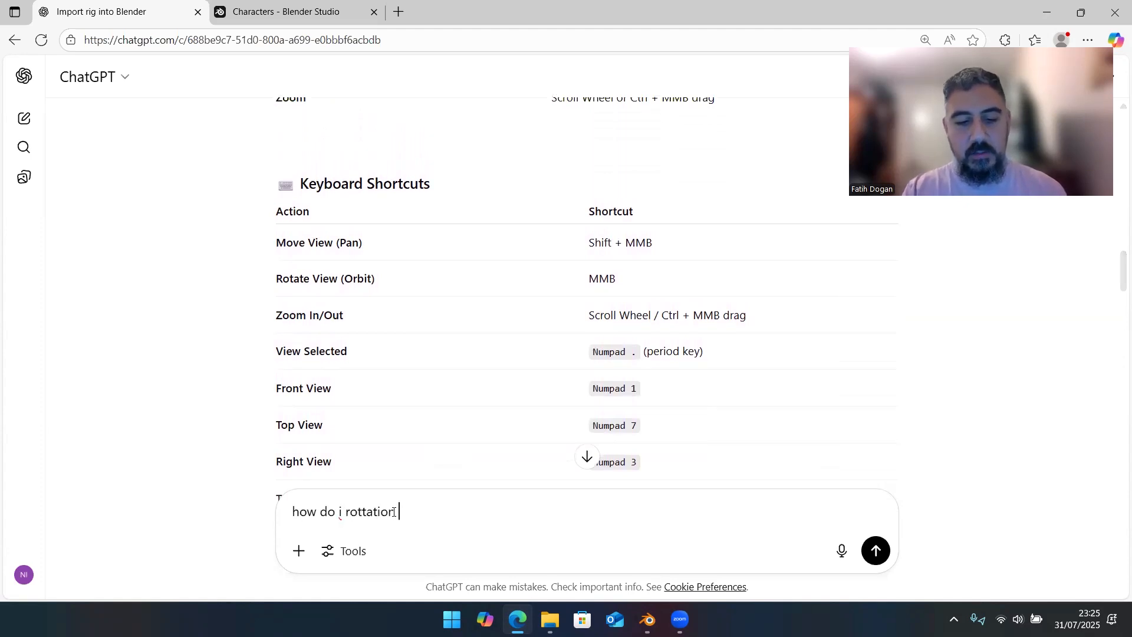
type("translate a")
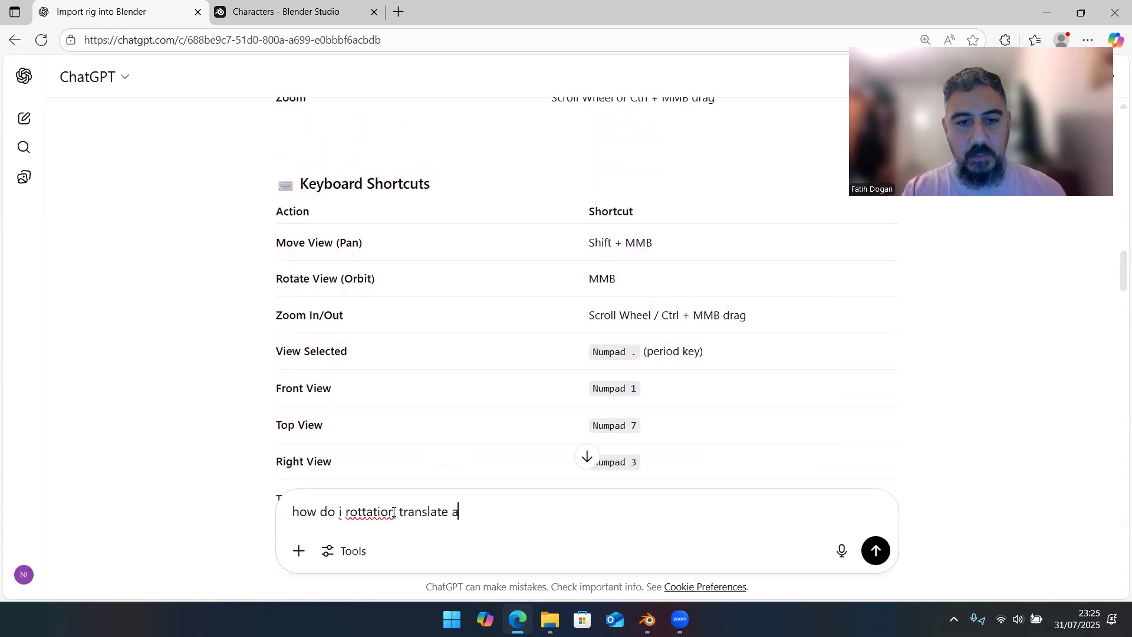
key("BackSpace")
key("BackSpace")
key("BackSpace")
key("BackSpace")
key("BackSpace")
key("BackSpace")
key("BackSpace")
key("BackSpace")
key("BackSpace")
key("BackSpace")
key("BackSpace")
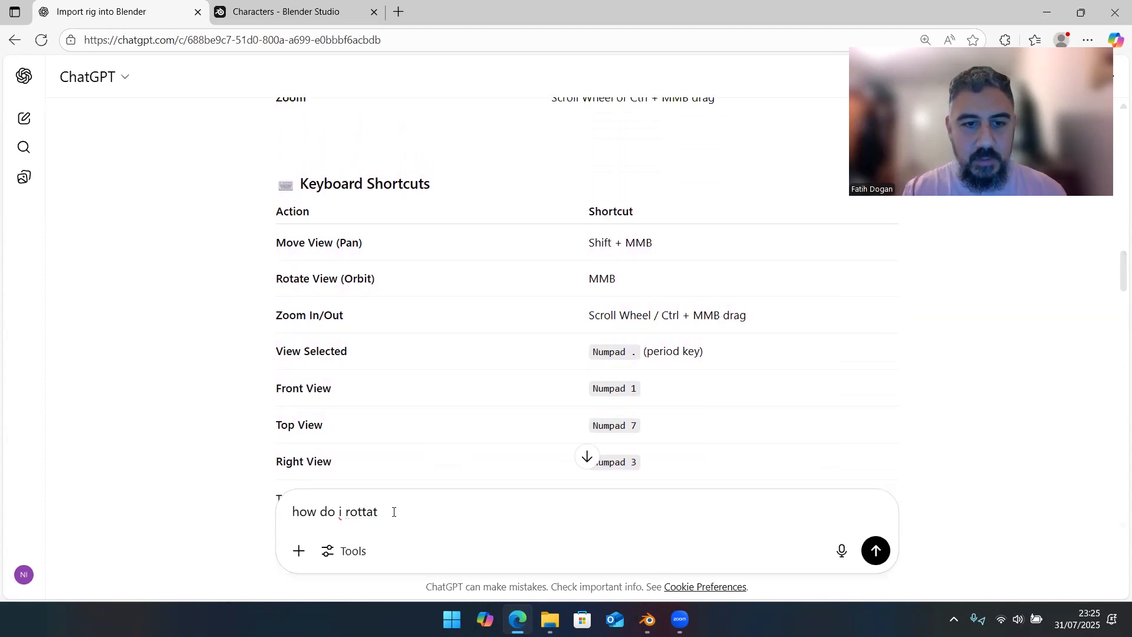
type("ate")
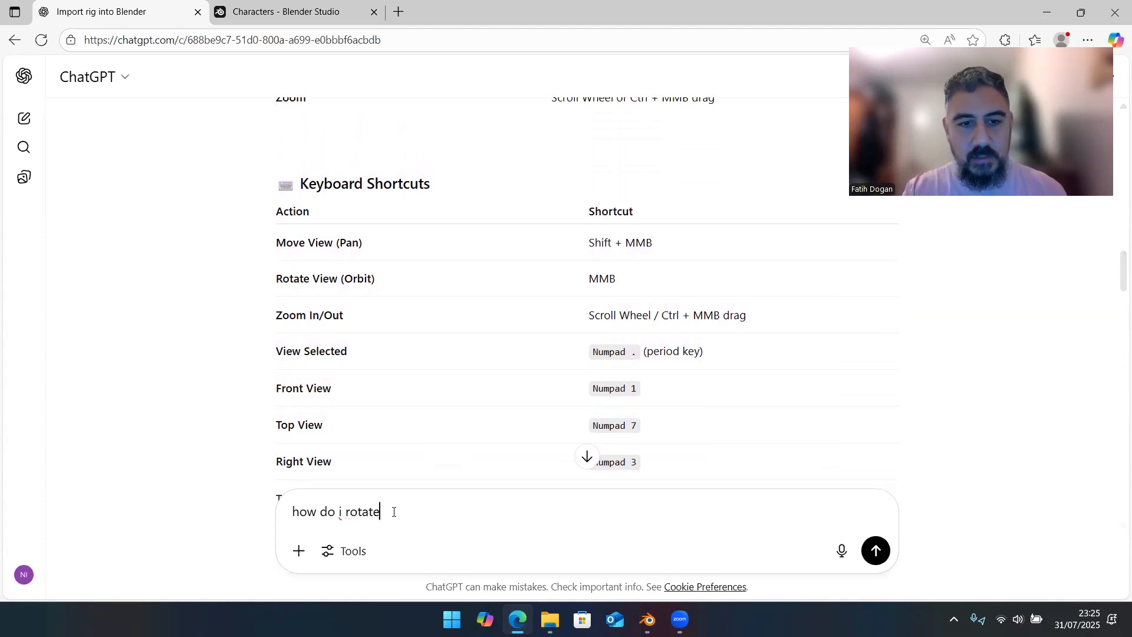
type(" and tran")
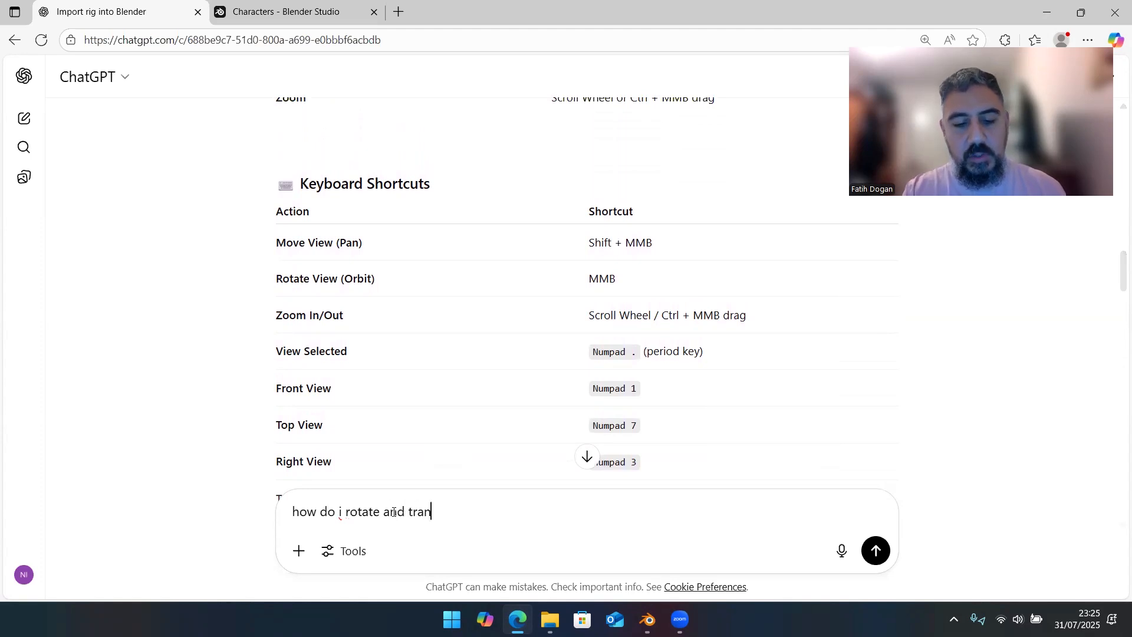
type("slate a controller")
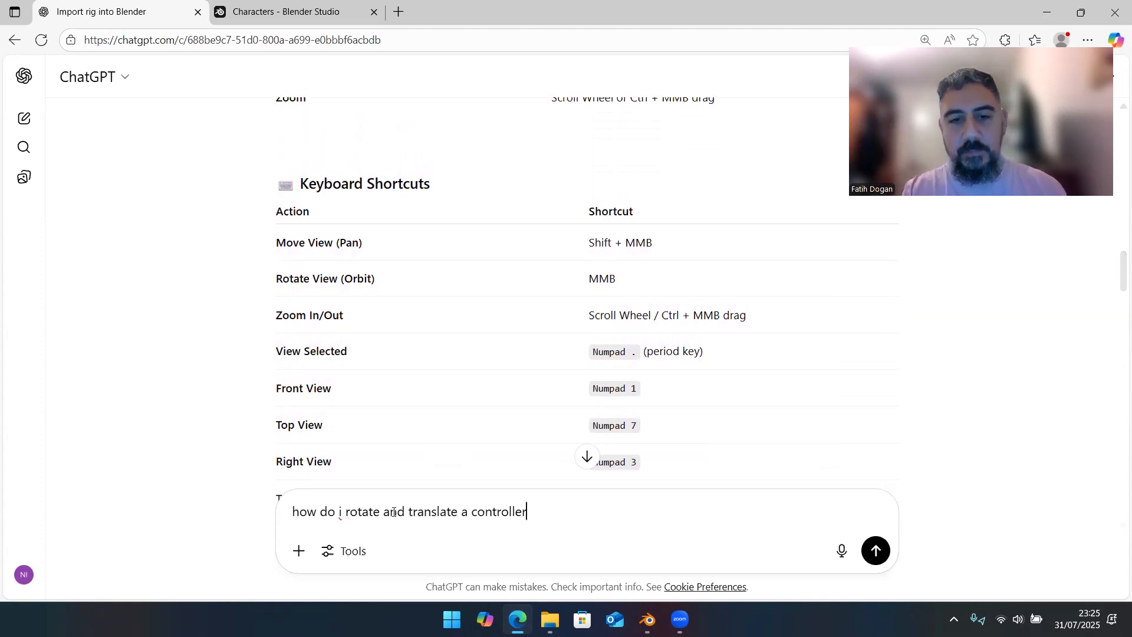
key("Return")
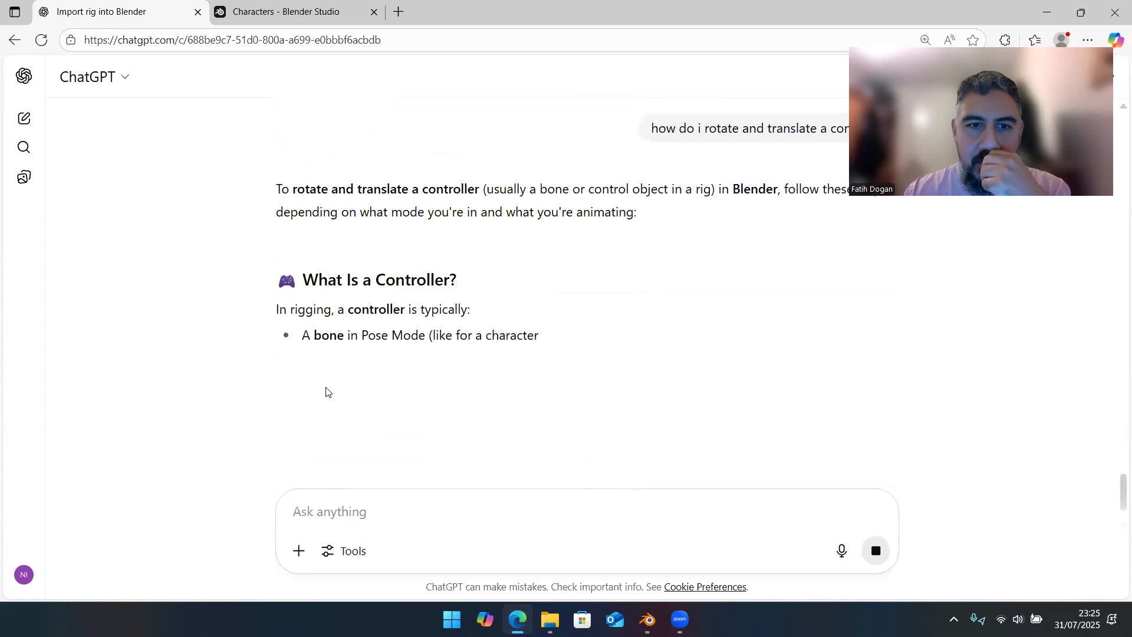
scroll(242, 413, "down", 3)
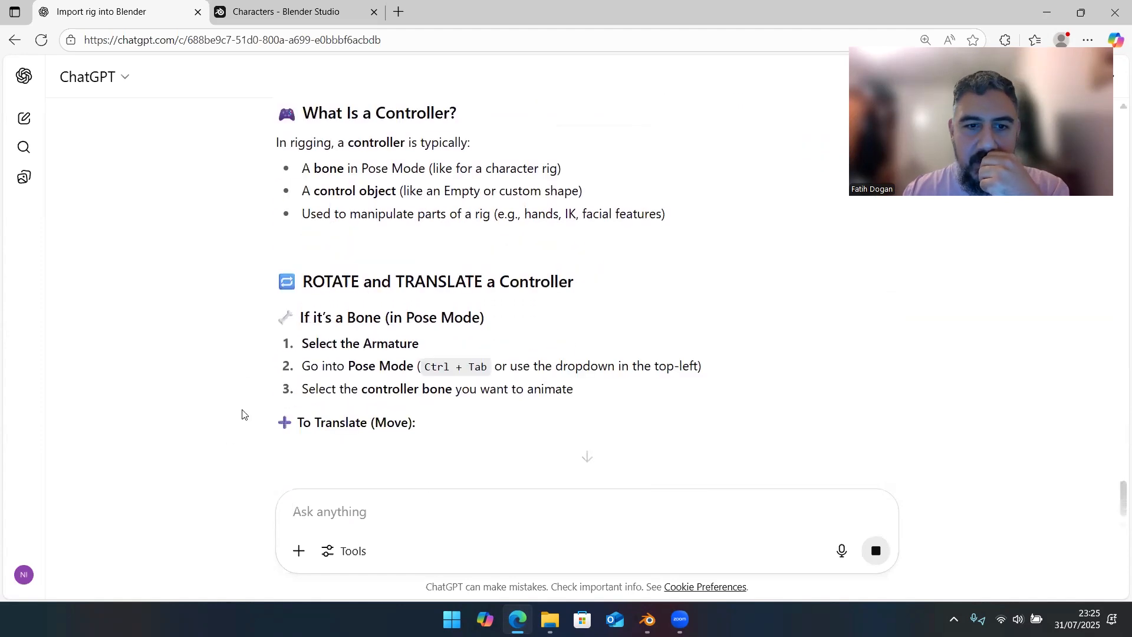
scroll(246, 412, "down", 2)
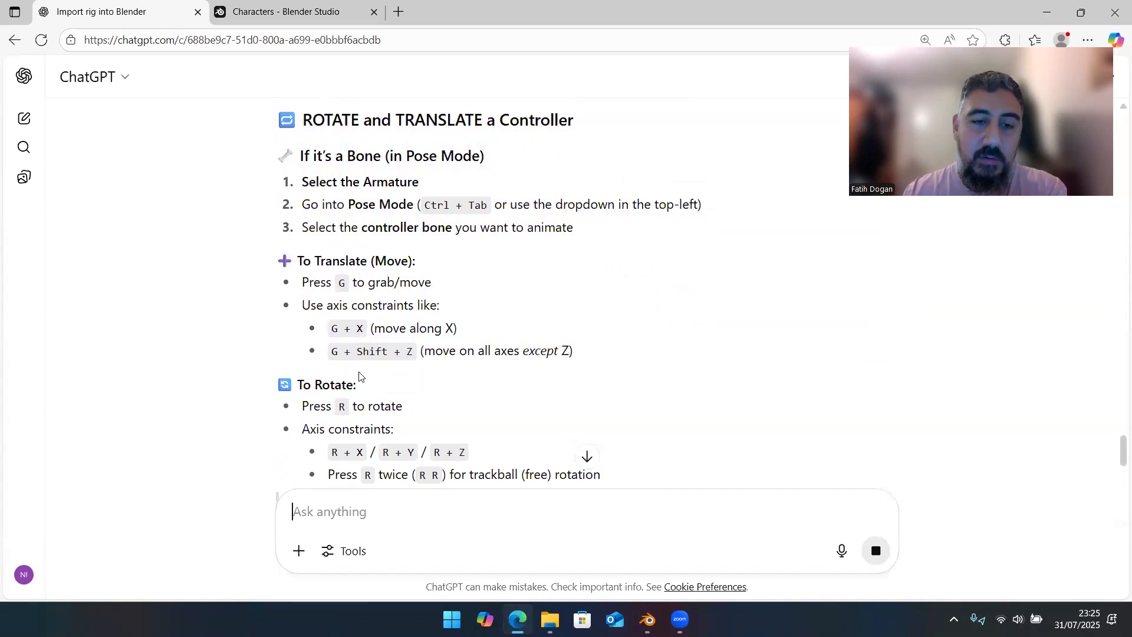
scroll(359, 381, "down", 2)
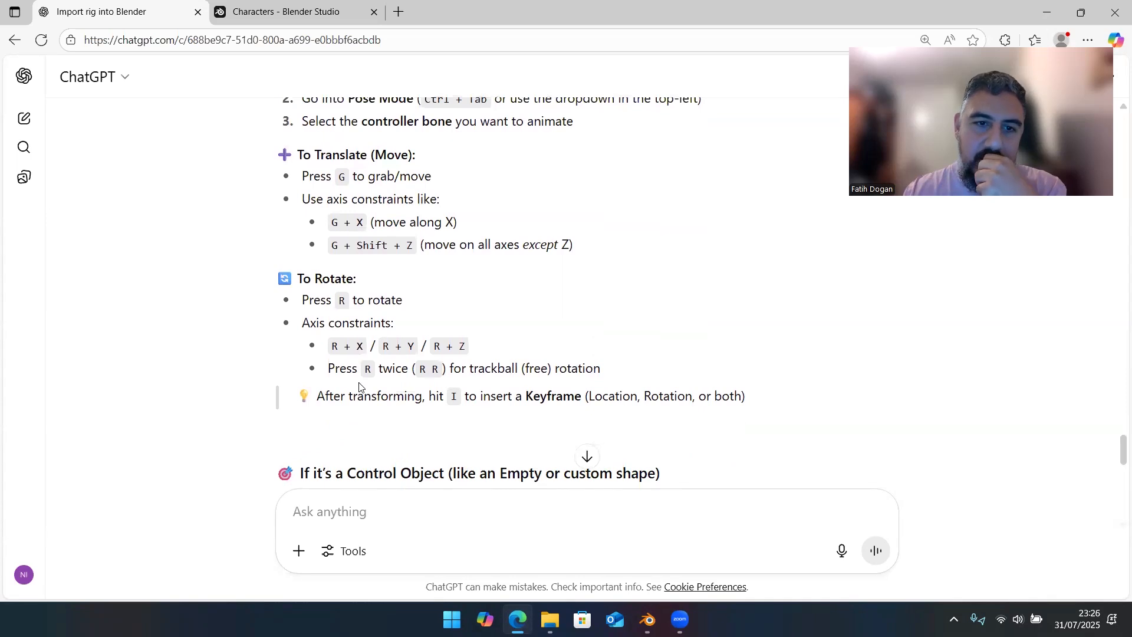
scroll(360, 387, "down", 1)
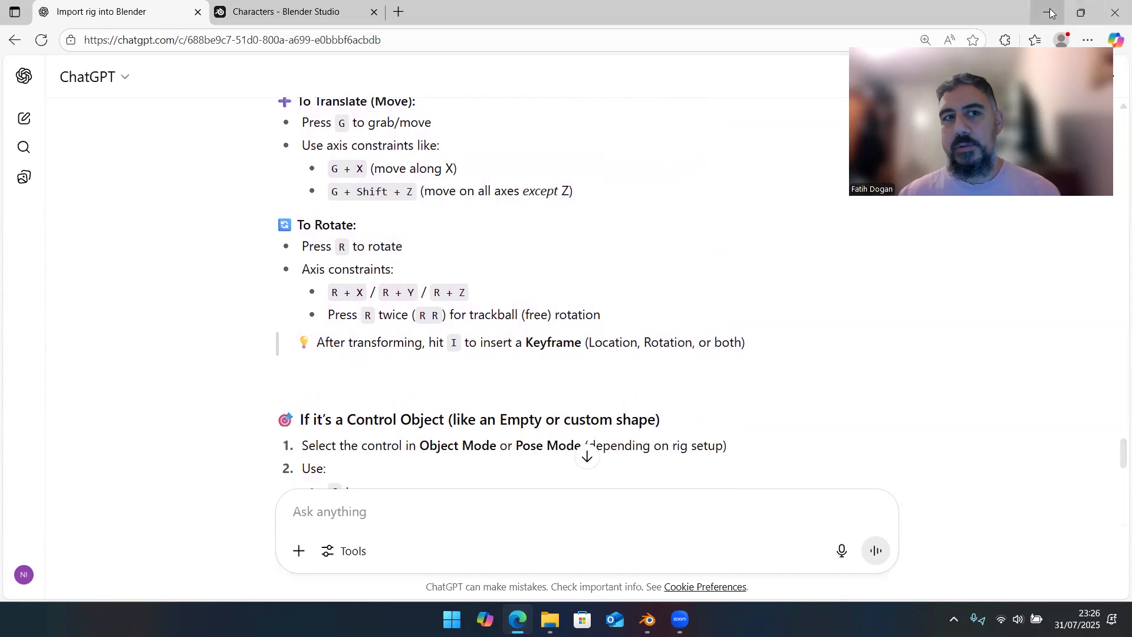
- Switch back to Blender and close the unsaved default cube window, keeping the sprite file open
mouse_move(649, 616)
left_click(691, 544)
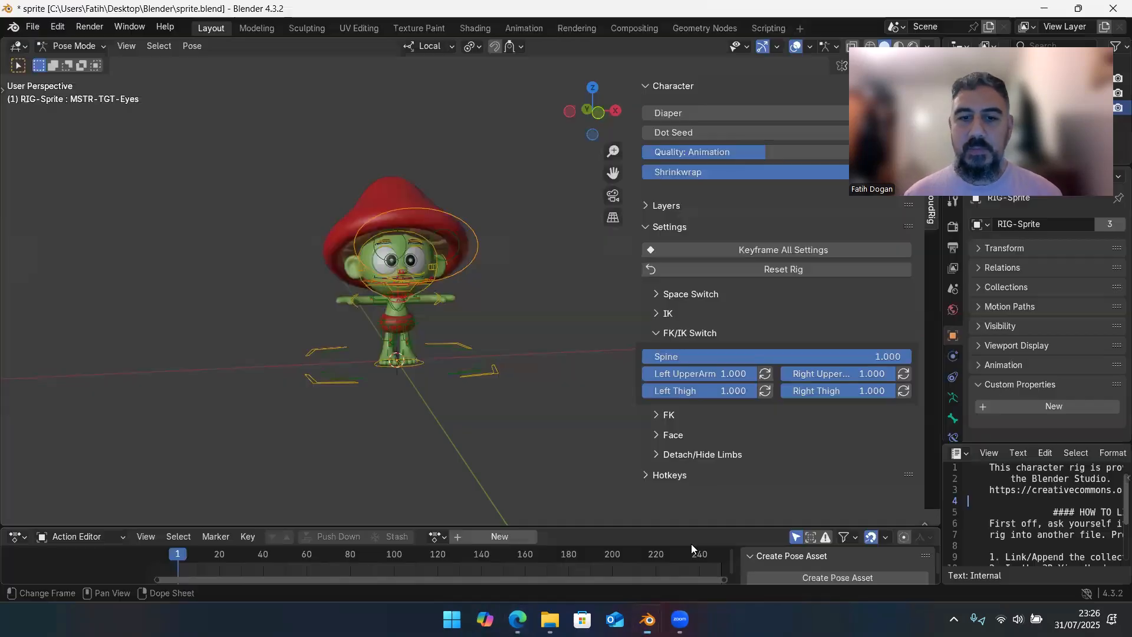
left_click(567, 543)
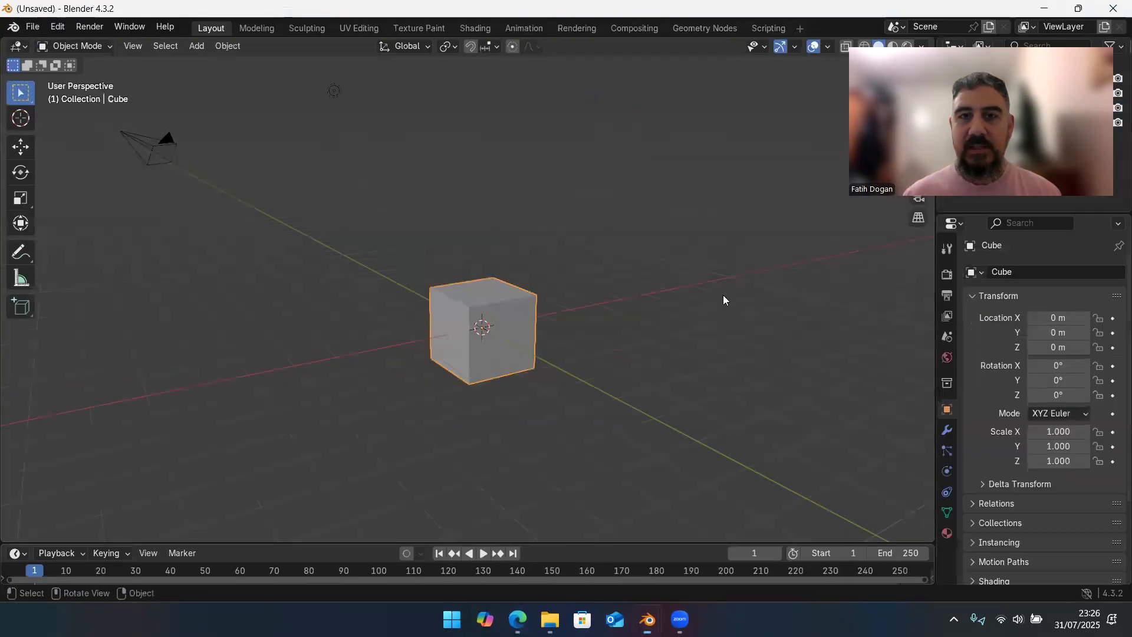
left_click(1113, 8)
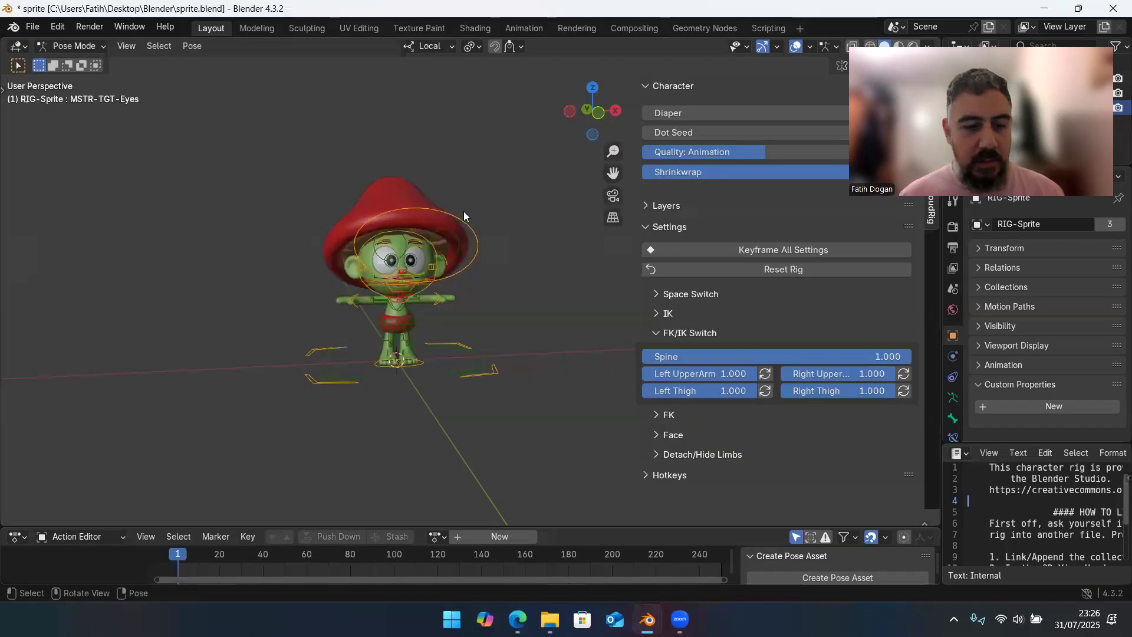
- Box-select all of the sprite rig's controls and insert keyframes for them at frame 1
middle_click_drag(493, 211, 407, 221)
left_click_drag(330, 177, 547, 417)
middle_click_drag(553, 312, 506, 230)
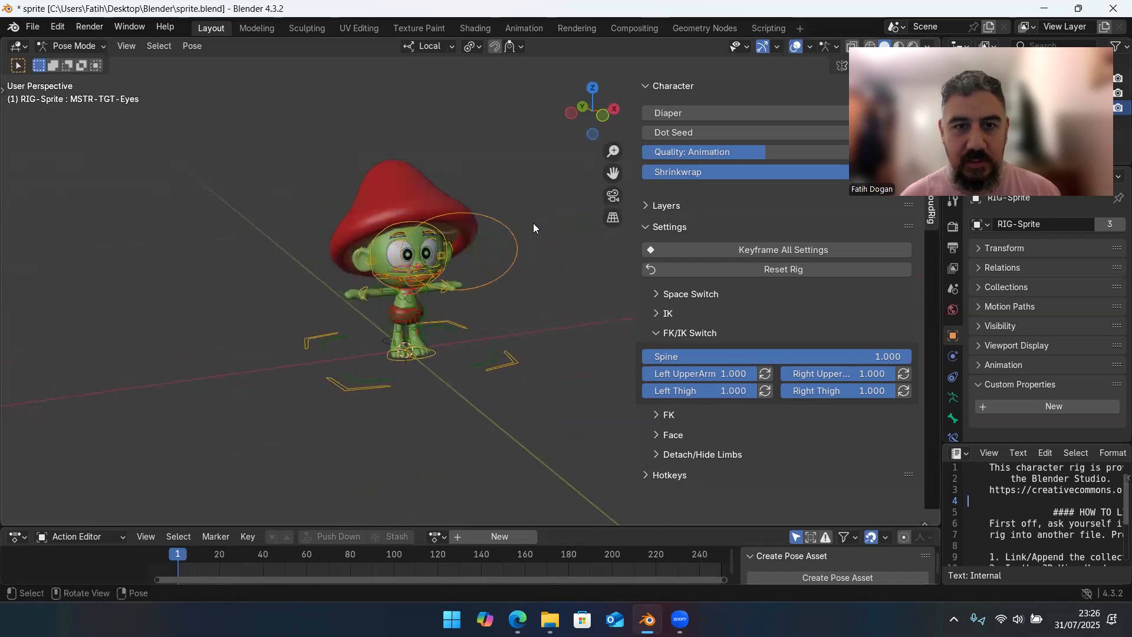
left_click_drag(533, 168, 245, 412)
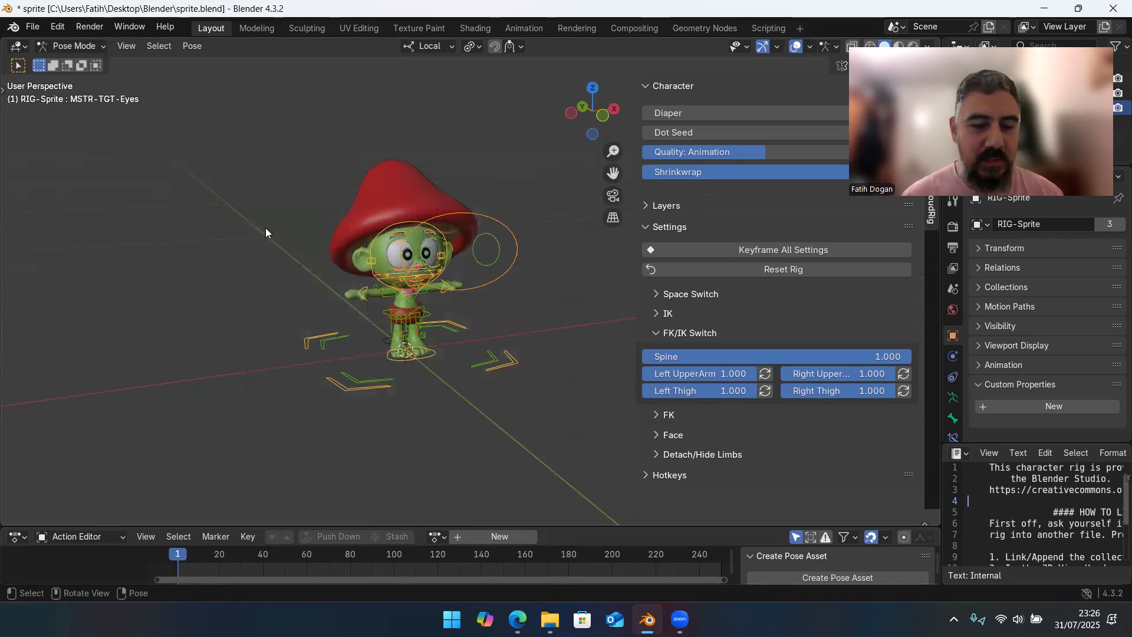
key("i")
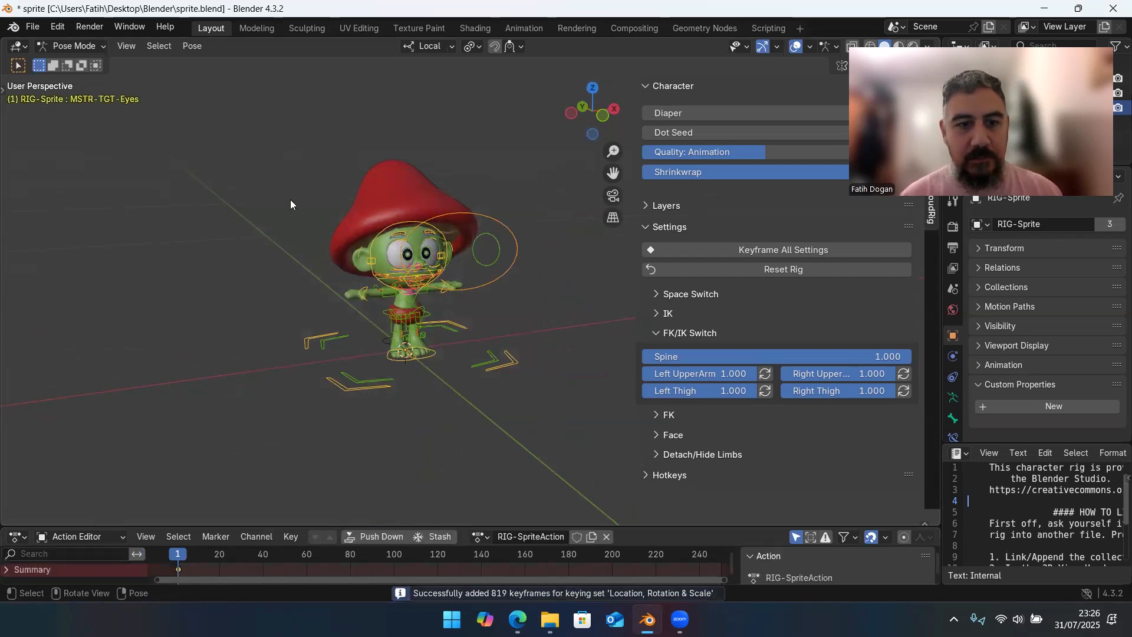
- Enlarge the Action Editor upwards and zoom its timeline in to about 160 visible frames
left_click_drag(214, 525, 217, 471)
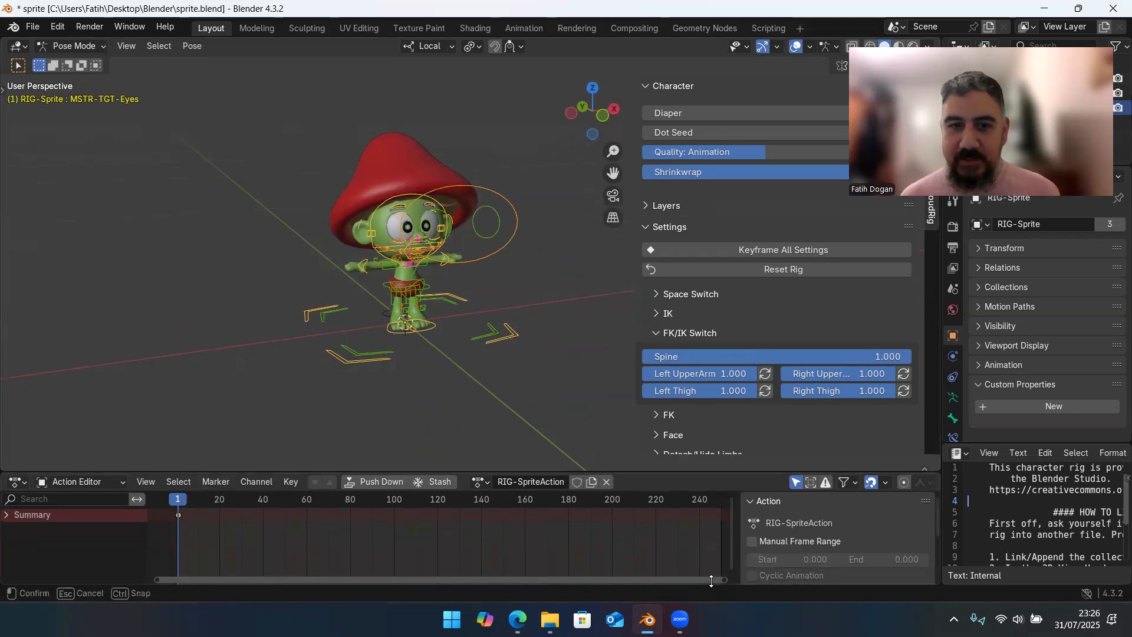
left_click_drag(723, 579, 581, 442)
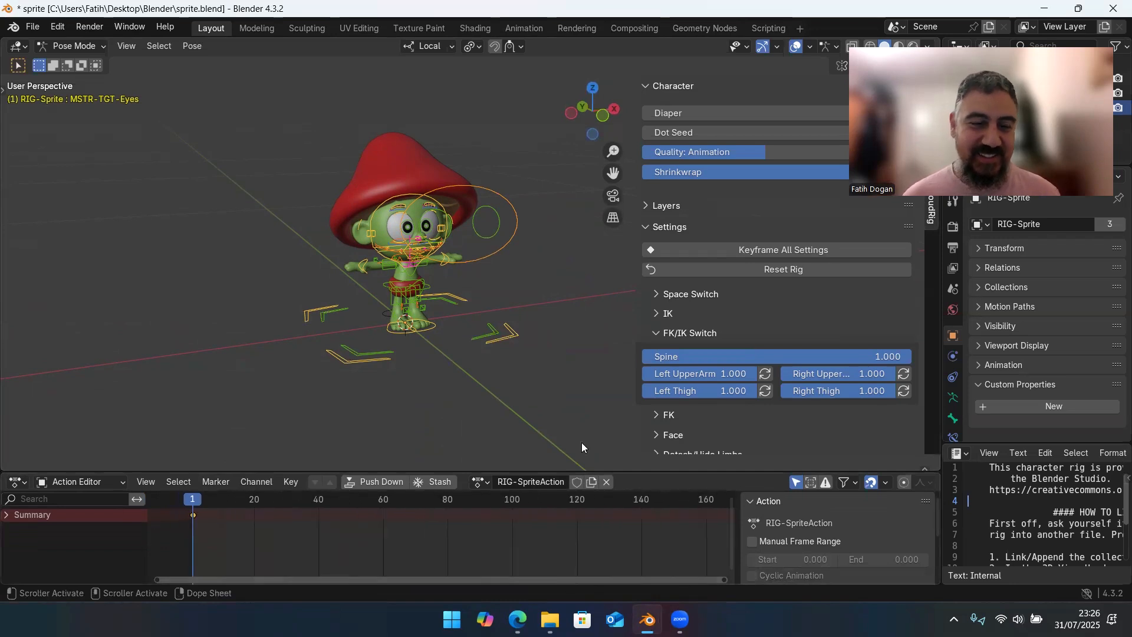
middle_click_drag(464, 256, 517, 259)
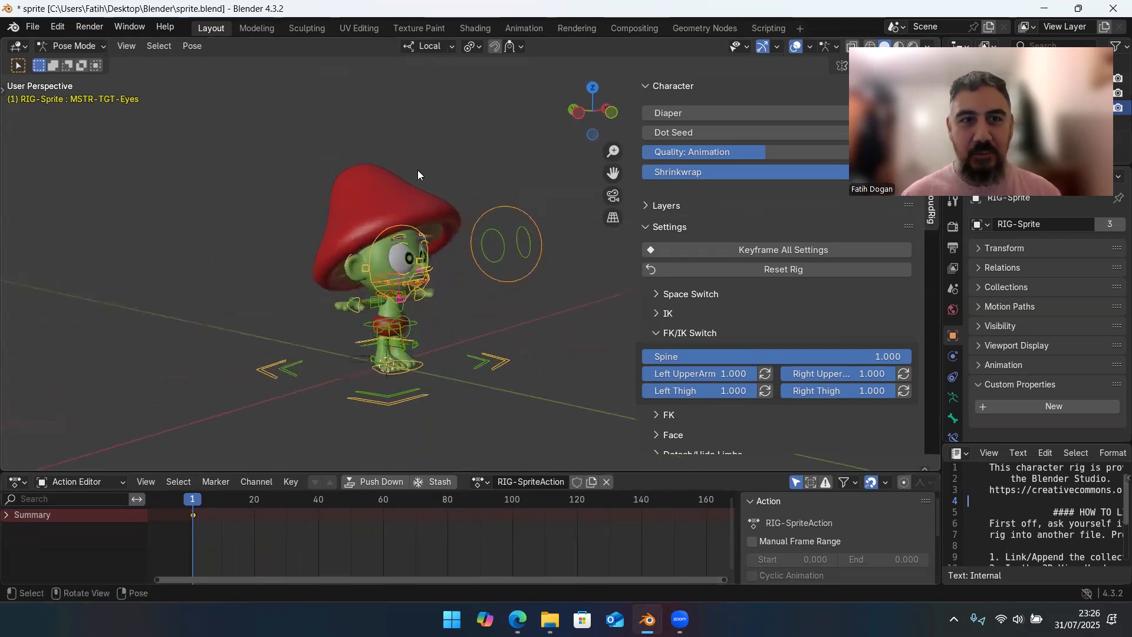
middle_click_drag(414, 248, 442, 263)
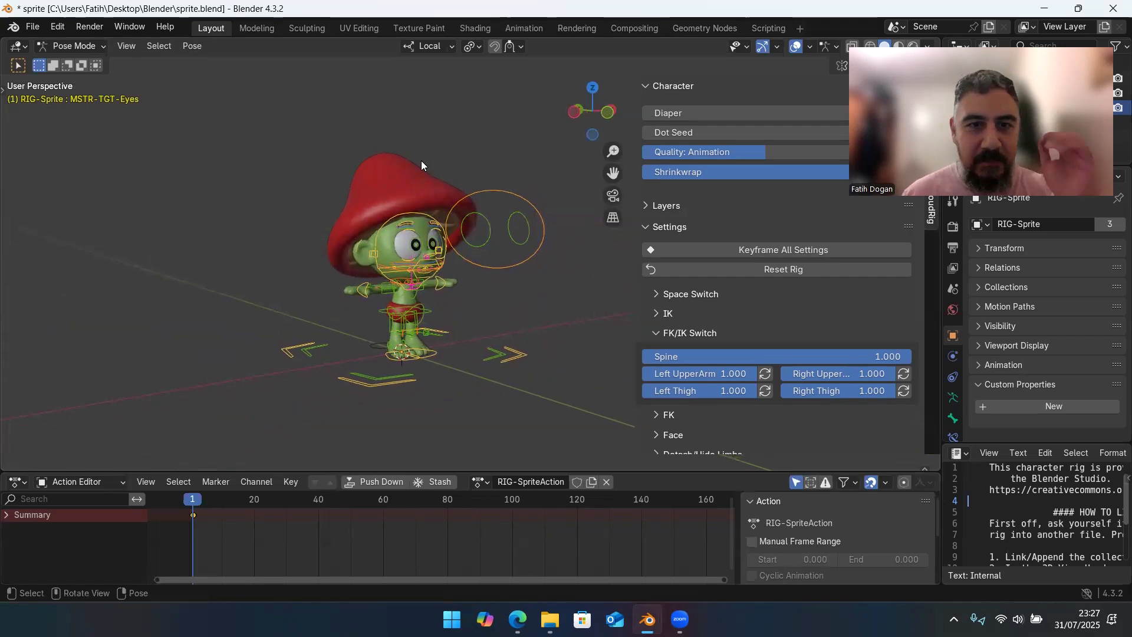
left_click(125, 47)
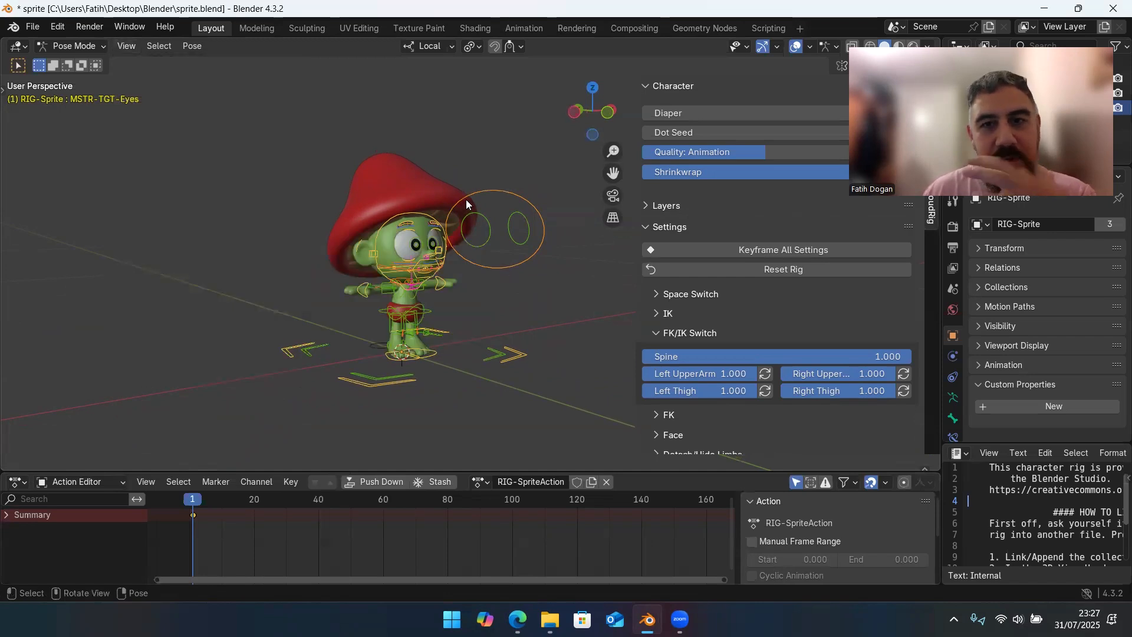
left_click(131, 49)
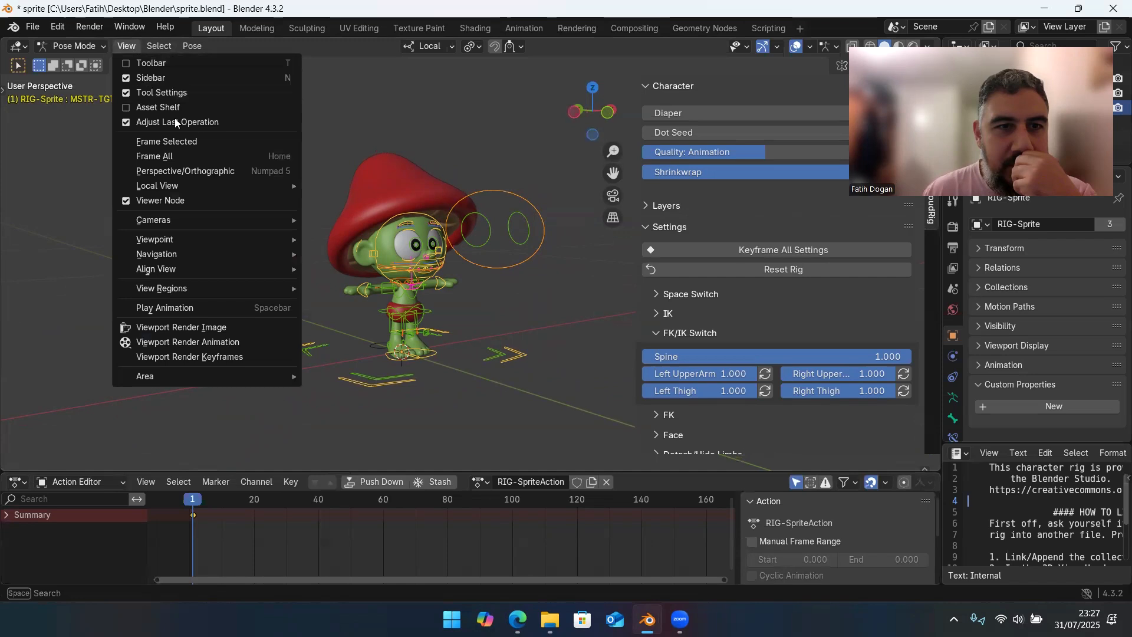
left_click(130, 200)
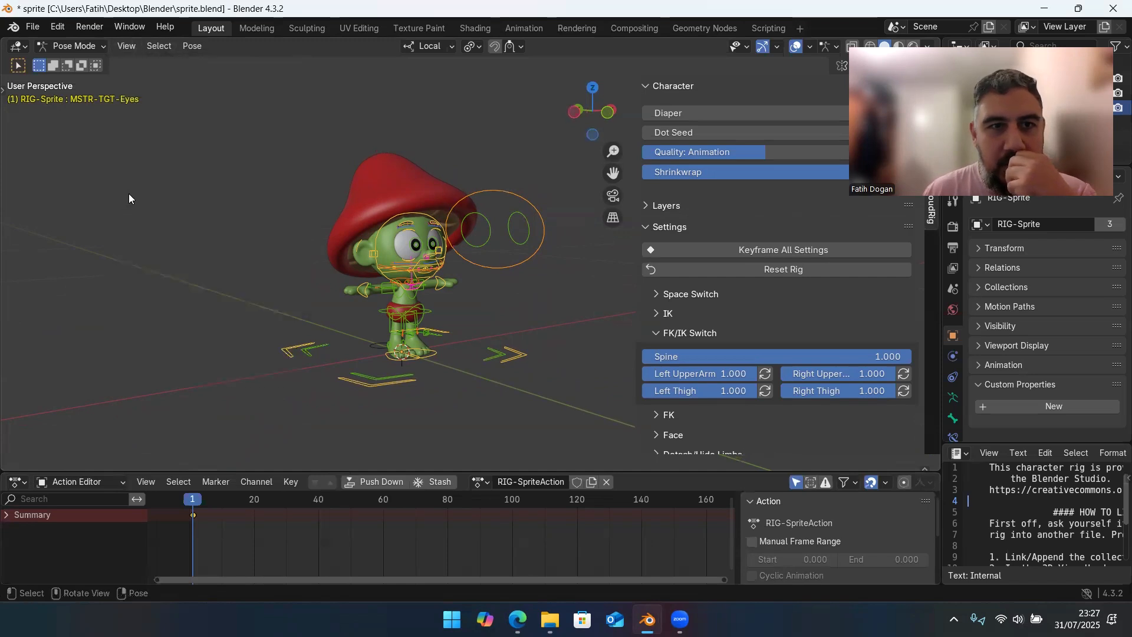
left_click(127, 47)
left_click(123, 200)
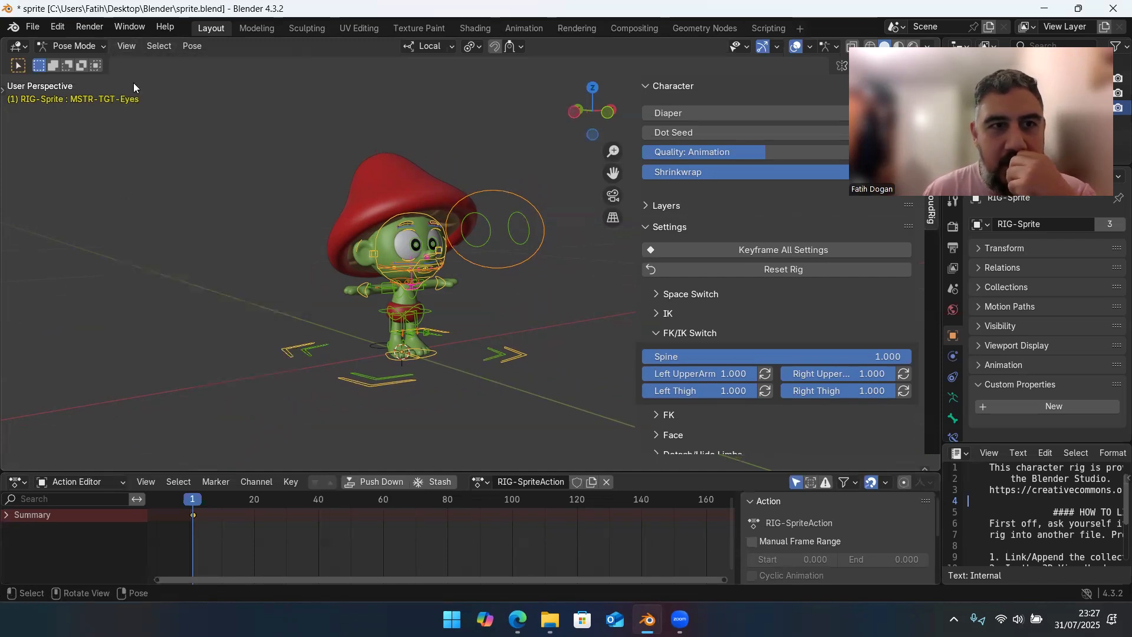
left_click(127, 46)
mouse_move(186, 239)
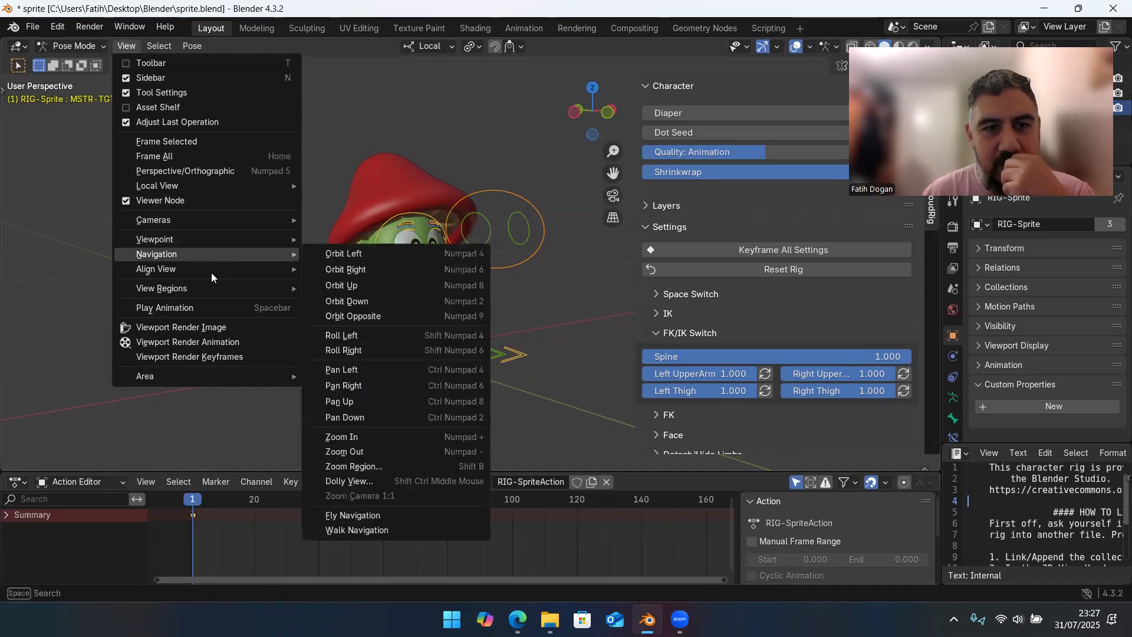
mouse_move(198, 276)
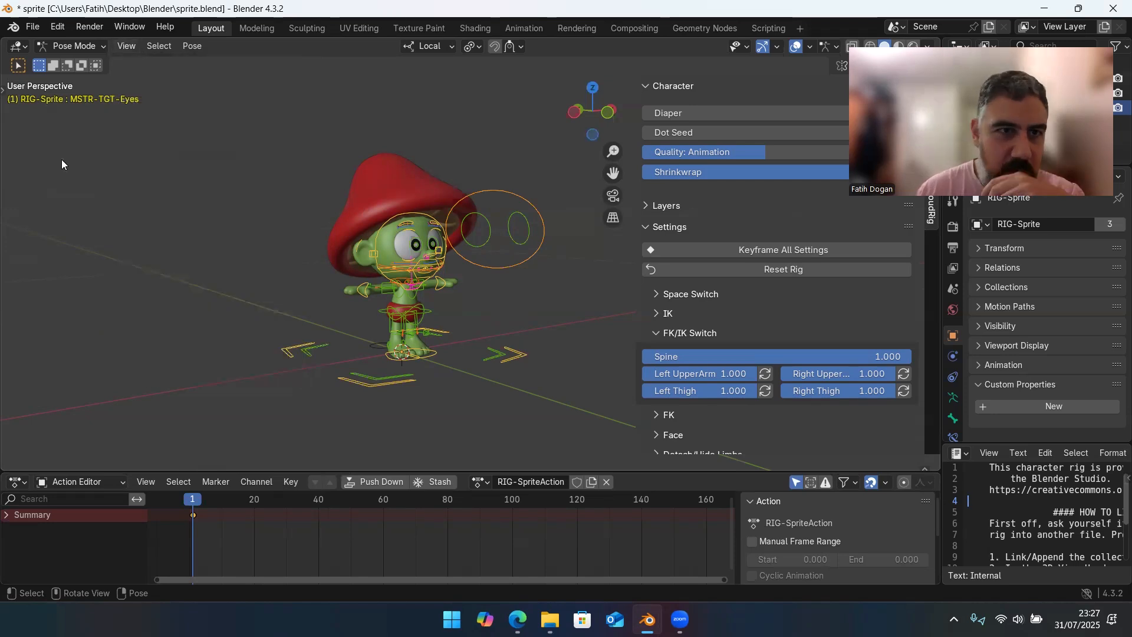
left_click(125, 46)
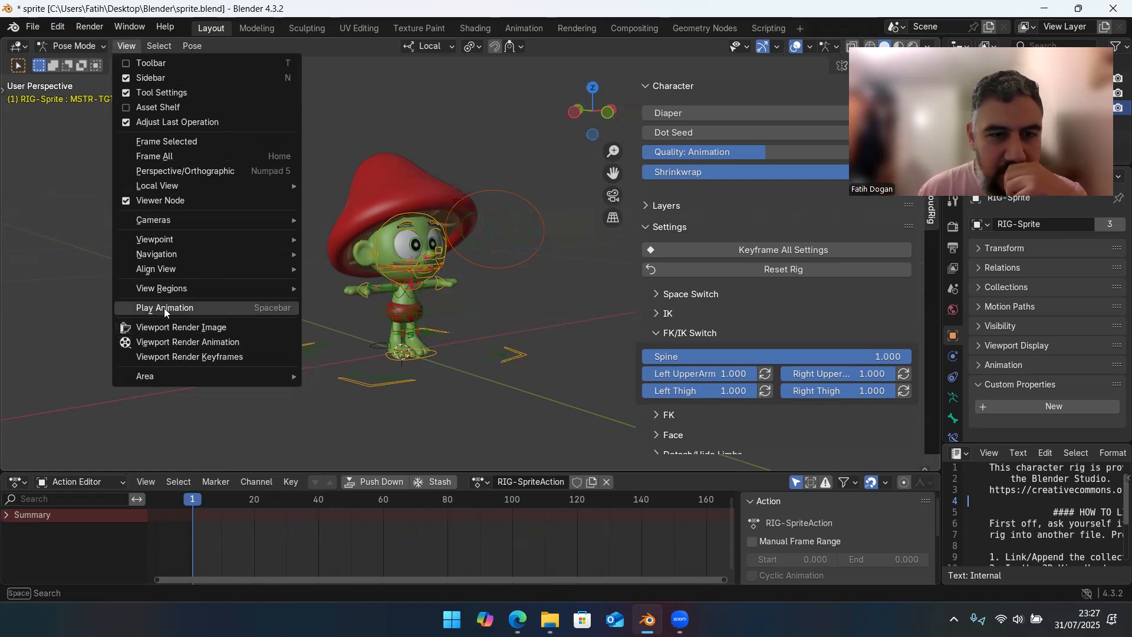
- Select the sprite rig's inner root control on the ground around the character's feet
left_click(305, 351)
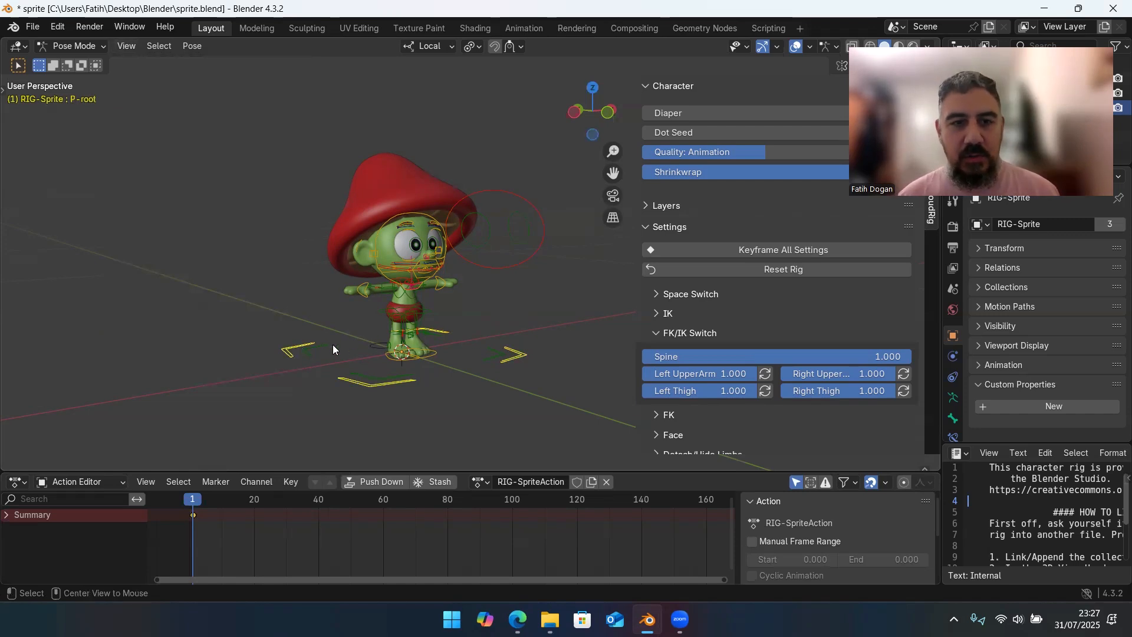
left_click(316, 347, "shift")
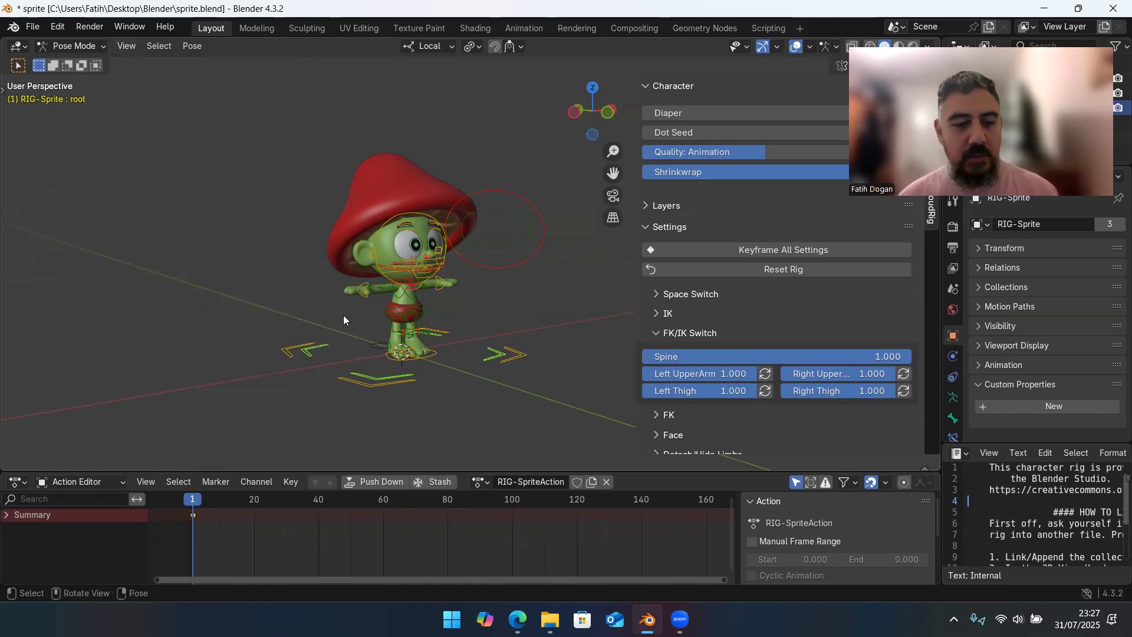
middle_click_drag(344, 320, 384, 317)
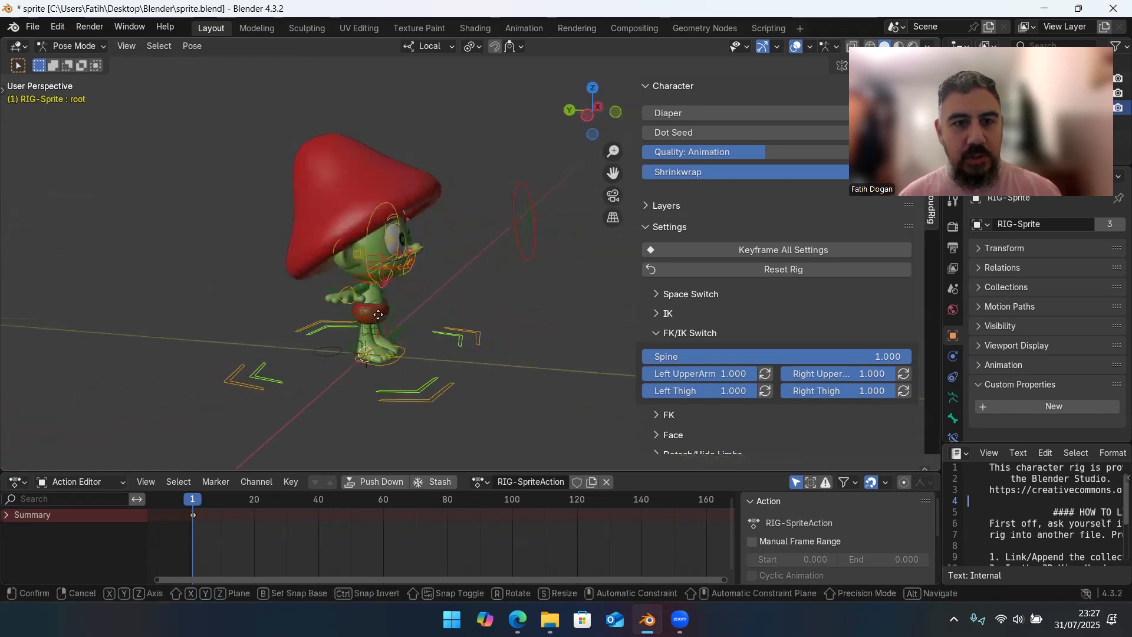
- Try moving the root control freely twice, undoing each move
key("g")
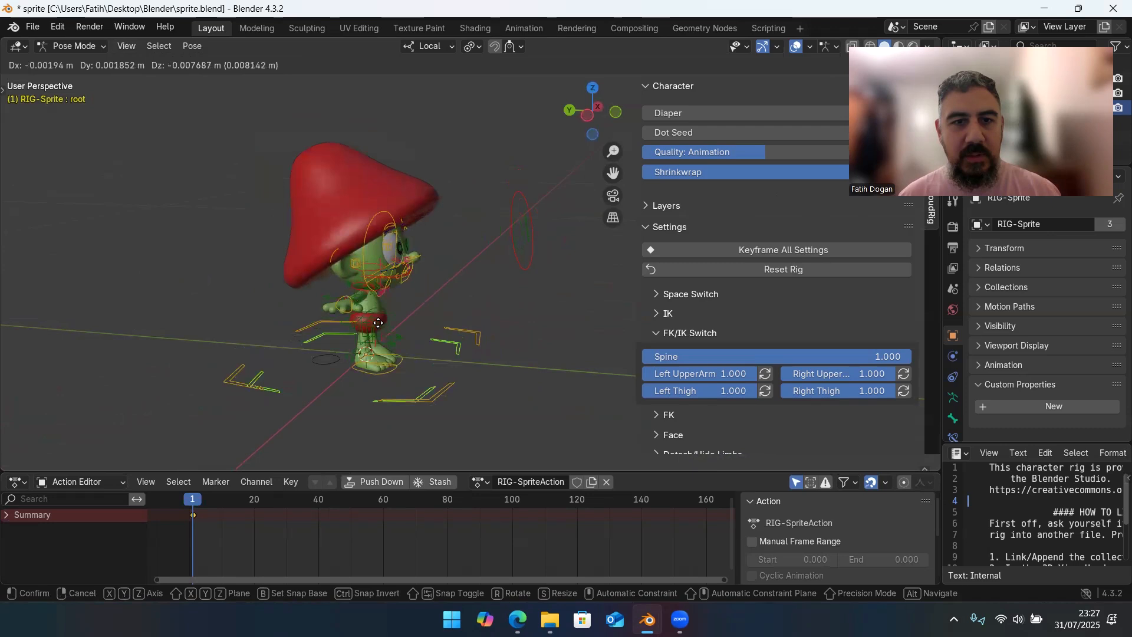
left_click(366, 287)
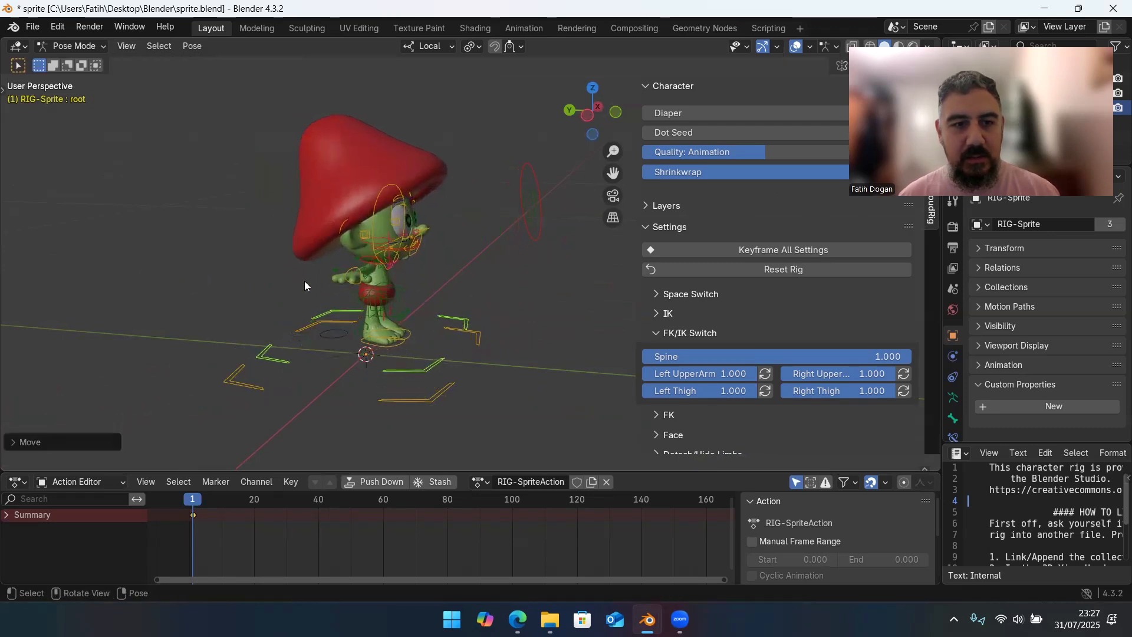
key("ctrl+z")
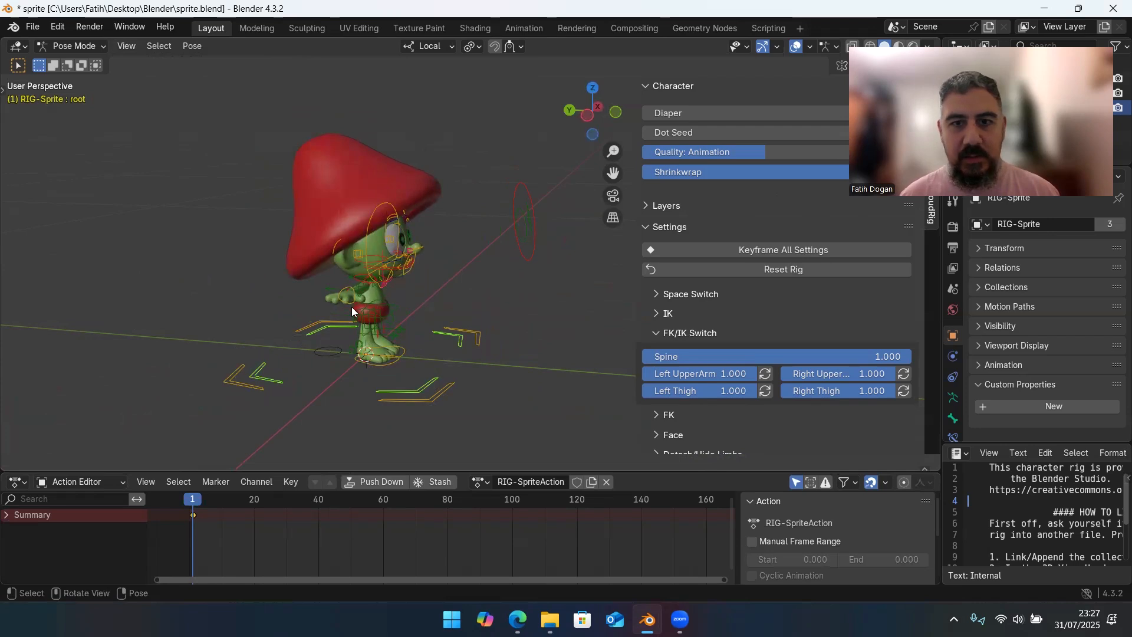
key("g")
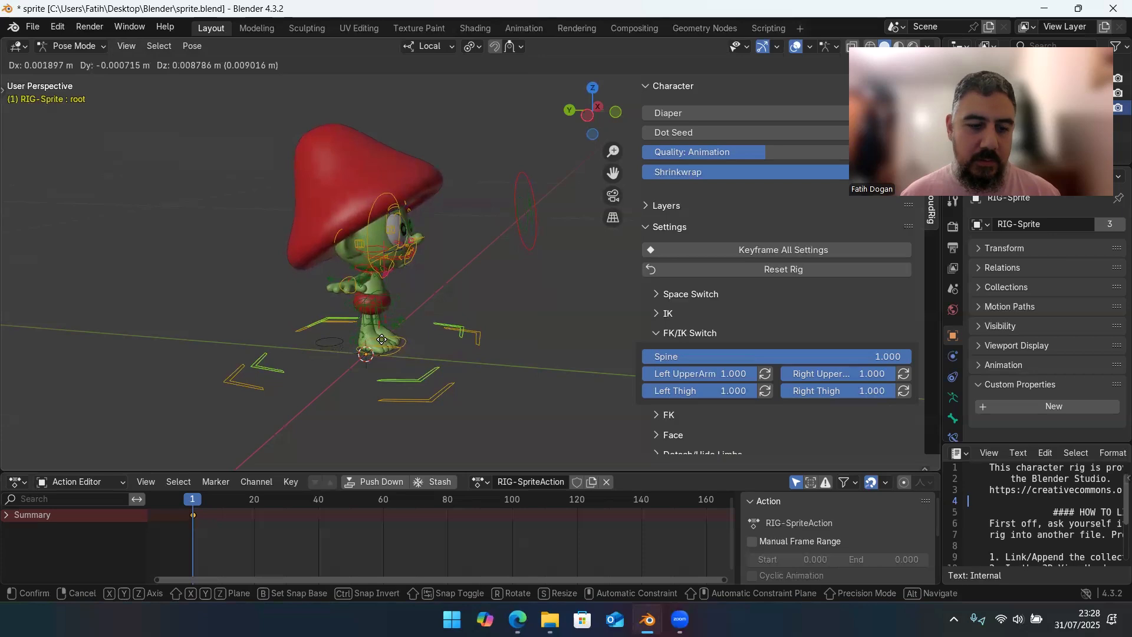
left_click(401, 327)
key("ctrl+z")
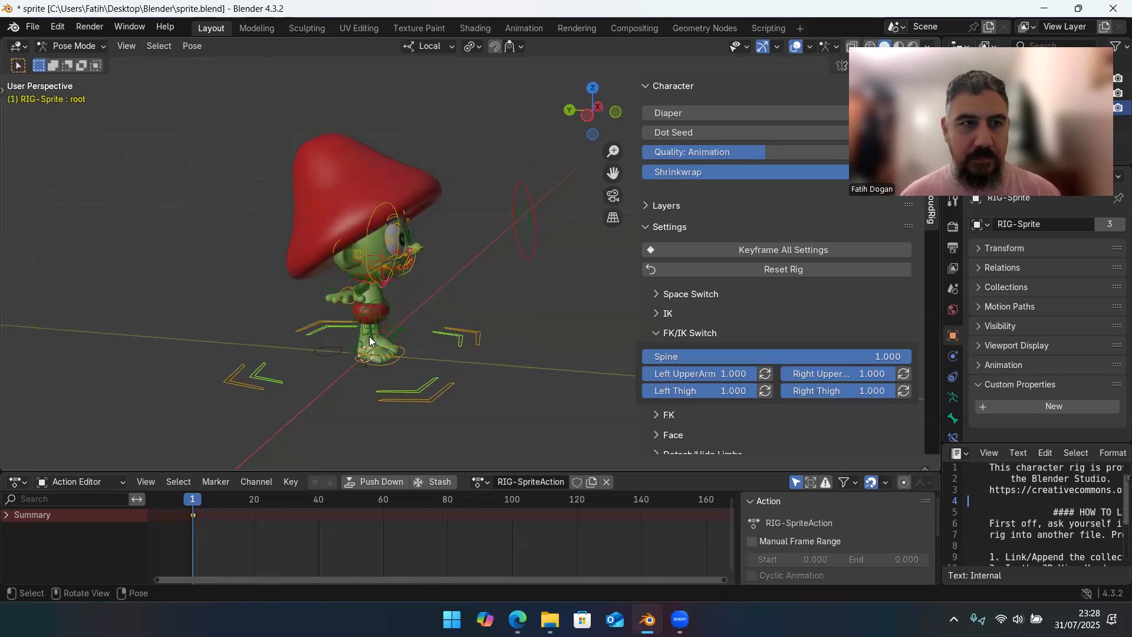
- Show the viewport tools and activate the Move tool for the root control
left_click(5, 95)
left_click(21, 147)
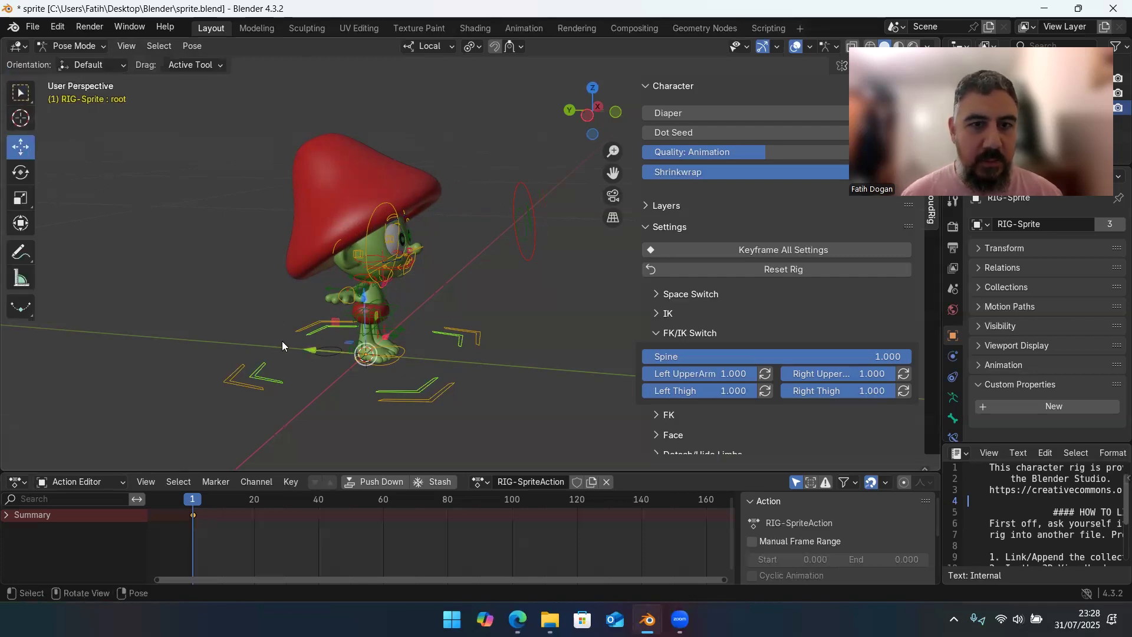
- Try sliding the root control backward along its Y axis in two moves without keying it
left_click_drag(311, 353, 136, 289)
middle_click_drag(215, 273, 243, 301)
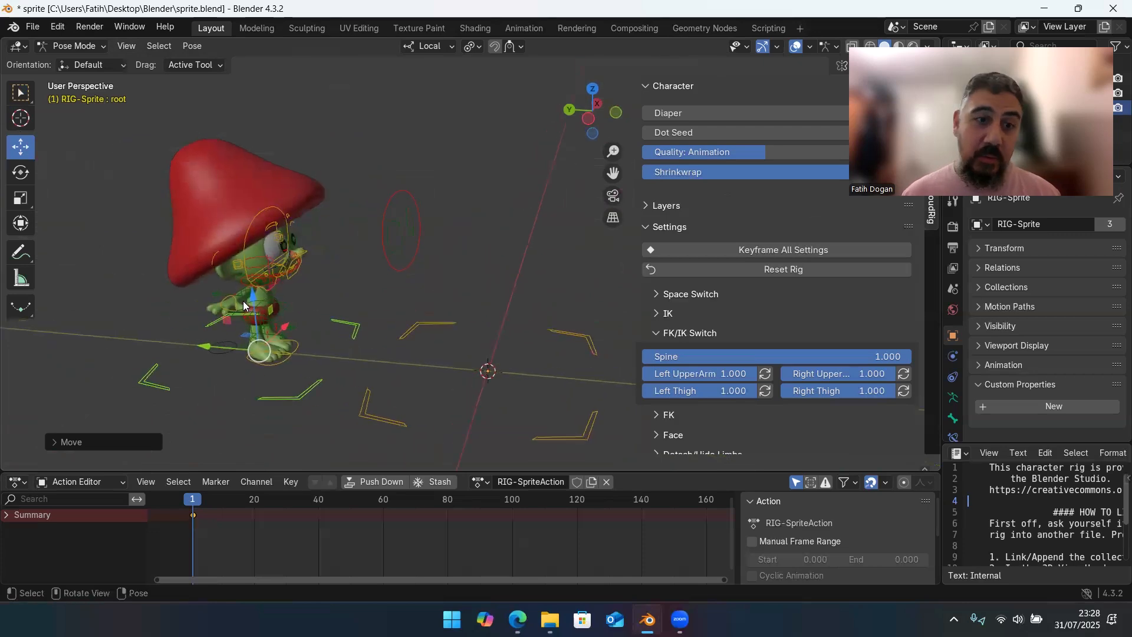
middle_click_drag(312, 296, 389, 339)
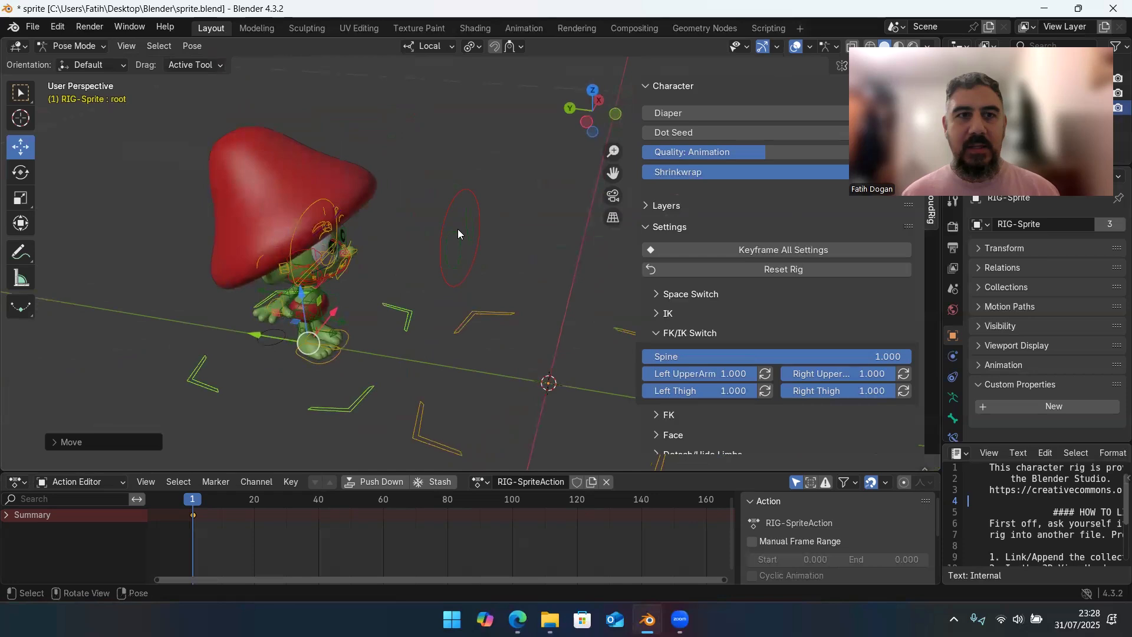
middle_click_drag(366, 265, 377, 240)
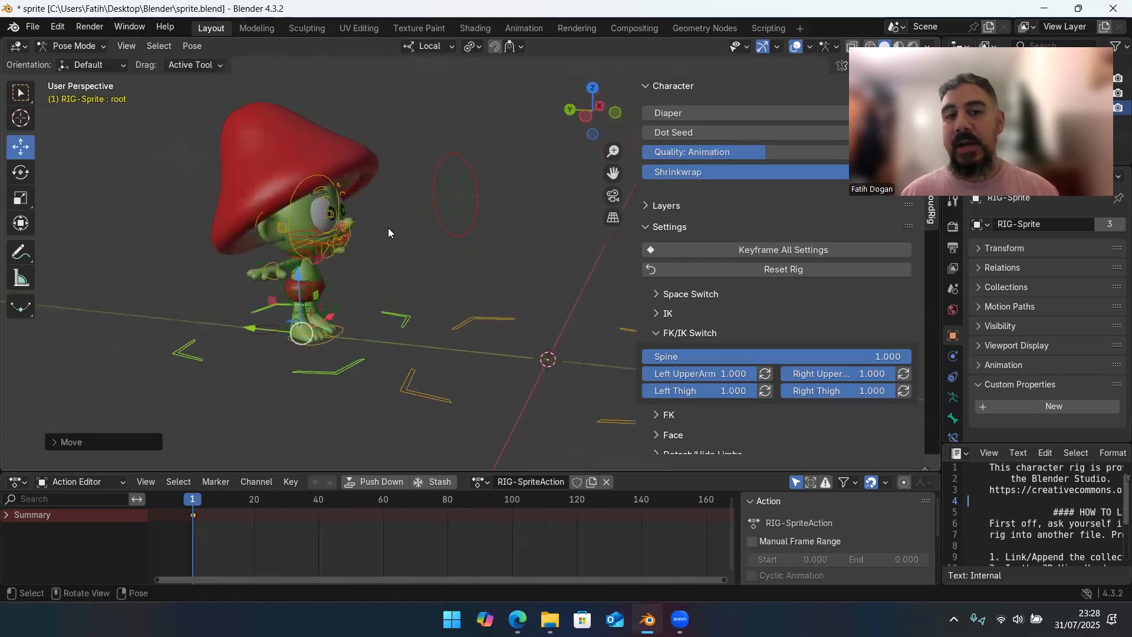
middle_click_drag(386, 221, 410, 224)
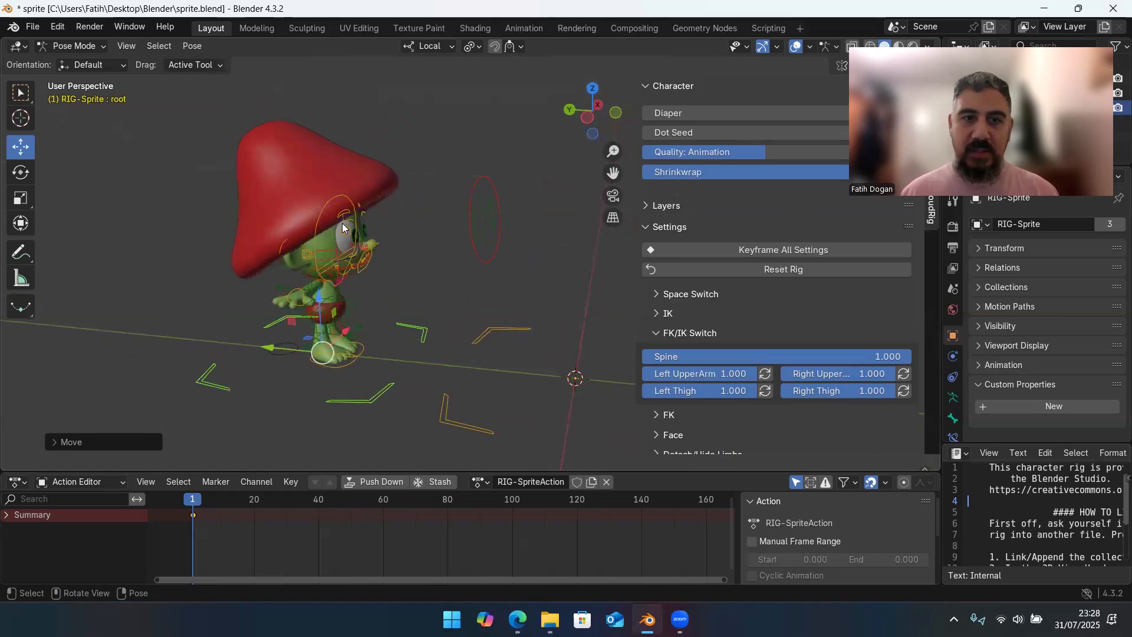
left_click_drag(273, 343, 131, 325)
- At frame 1, move the root control well behind the world origin along its Y axis and insert a keyframe
left_click_drag(221, 500, 194, 501)
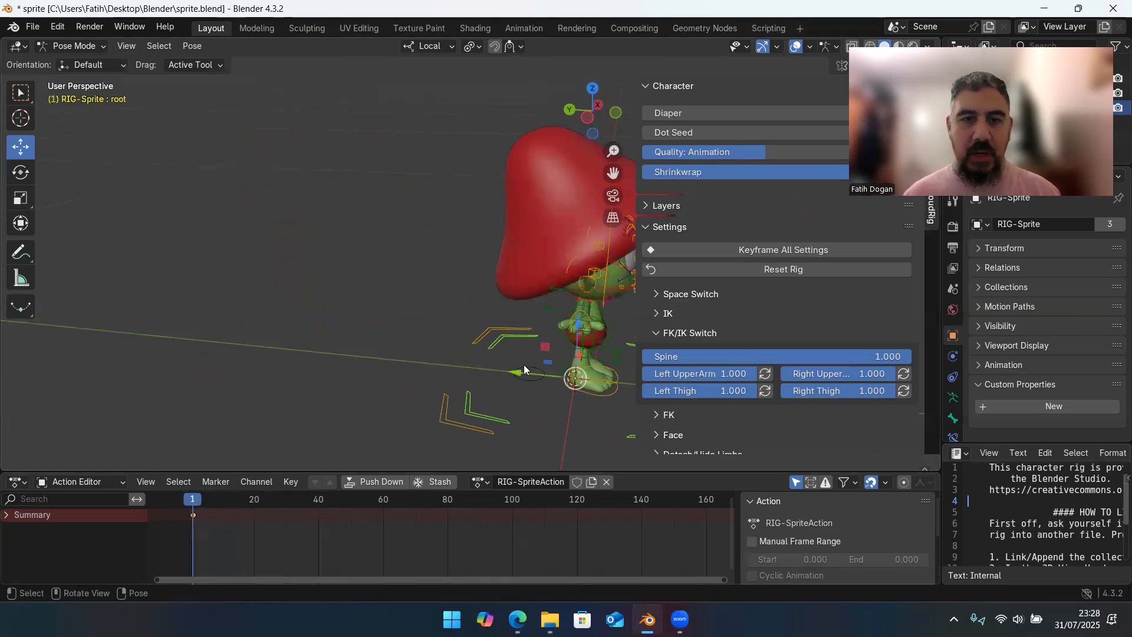
left_click_drag(519, 374, 251, 331)
key("i")
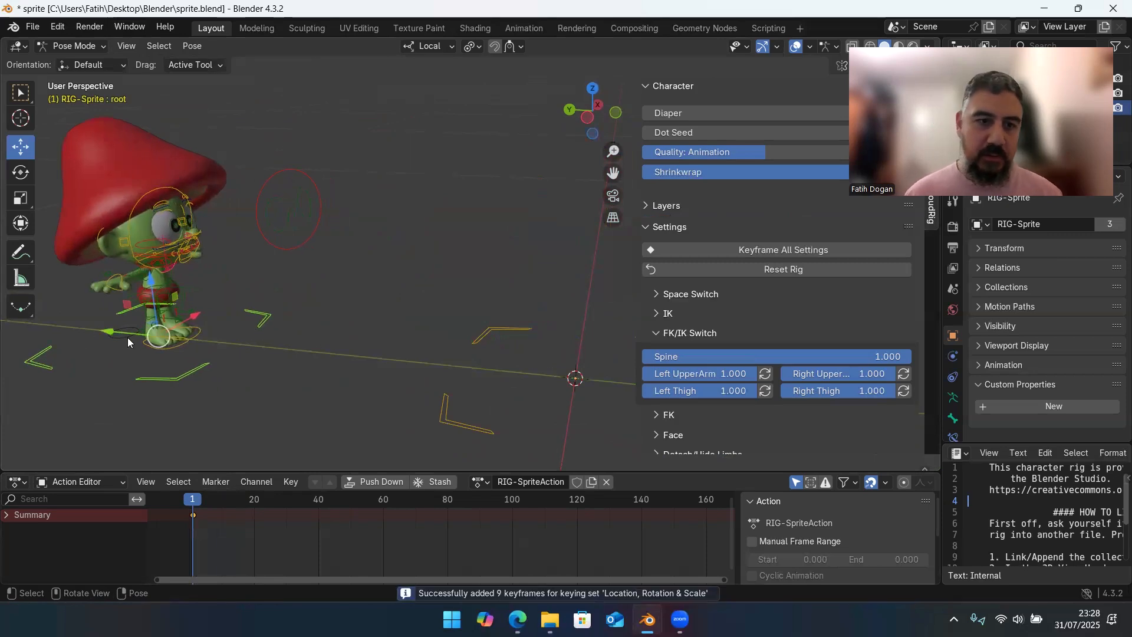
- Advance the current frame to 100 with the rig's inner root control selected
left_click_drag(193, 502, 509, 485)
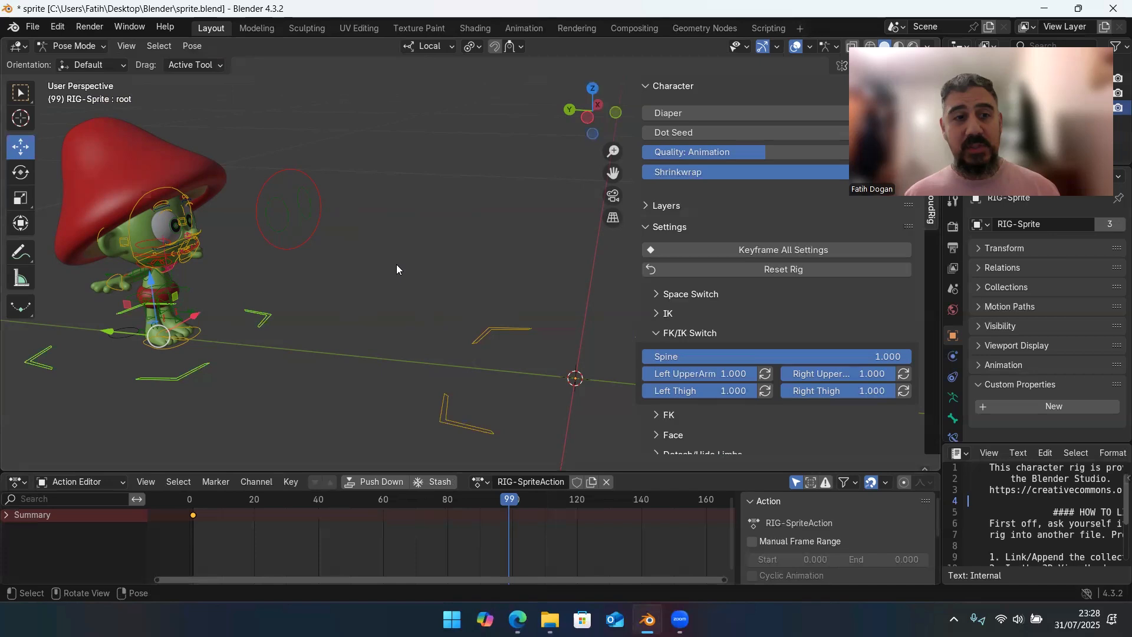
mouse_move(452, 281)
middle_mouse_down()
mouse_move(346, 242)
mouse_move(450, 288)
mouse_move(428, 286)
mouse_move(451, 293)
mouse_move(454, 282)
mouse_move(464, 300)
mouse_move(427, 297)
mouse_move(435, 336)
middle_mouse_up()
key("z")
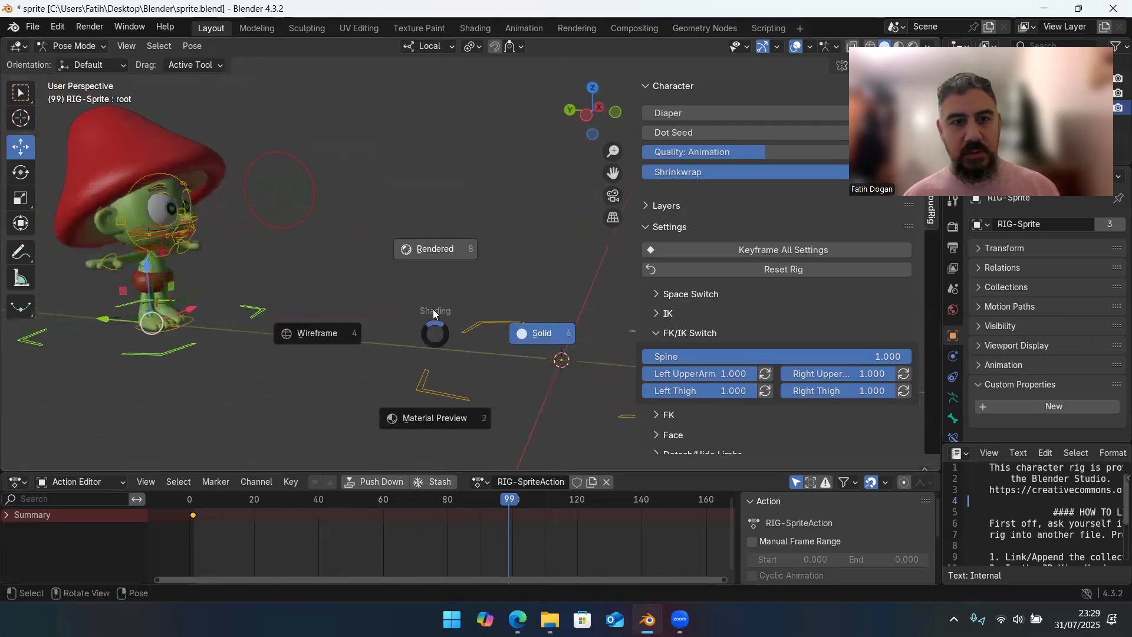
key("Escape")
mouse_move(434, 337)
middle_mouse_down()
mouse_move(448, 348)
mouse_move(445, 337)
mouse_move(440, 370)
mouse_move(424, 310)
mouse_move(403, 295)
mouse_move(452, 312)
mouse_move(441, 310)
mouse_move(440, 337)
mouse_move(422, 303)
mouse_move(456, 330)
mouse_move(384, 353)
mouse_move(417, 373)
mouse_move(452, 360)
mouse_move(416, 325)
mouse_move(453, 319)
mouse_move(463, 340)
mouse_move(426, 289)
mouse_move(436, 320)
mouse_move(422, 352)
middle_mouse_up()
middle_click_drag(392, 280, 435, 288)
left_click(451, 313)
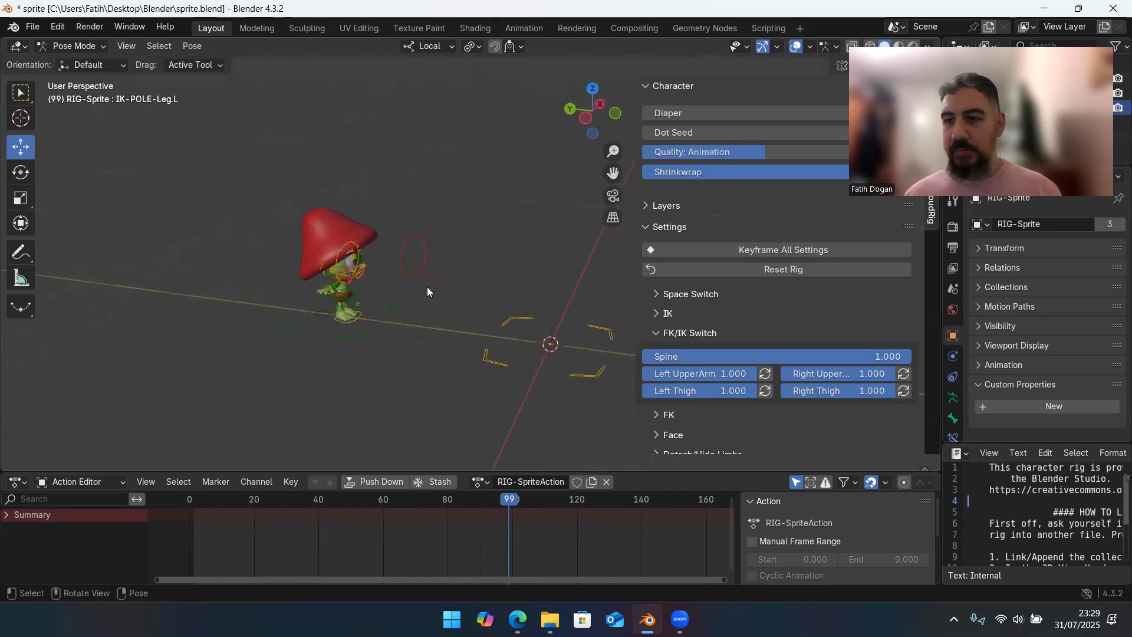
middle_click_drag(396, 301, 349, 341)
left_click(349, 341)
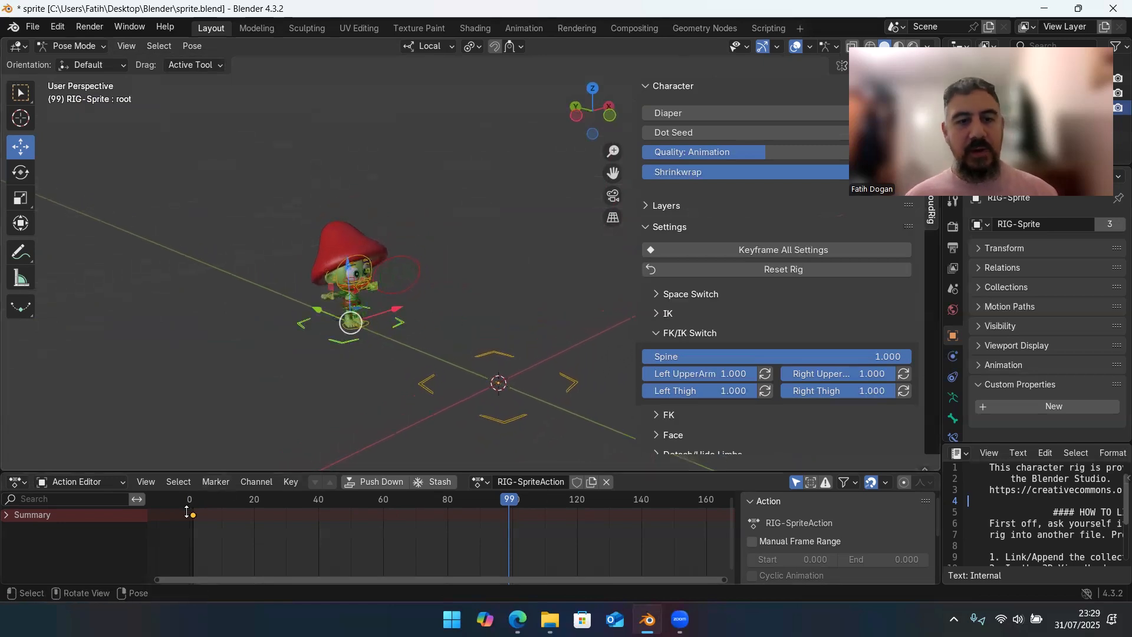
left_click_drag(511, 501, 515, 502)
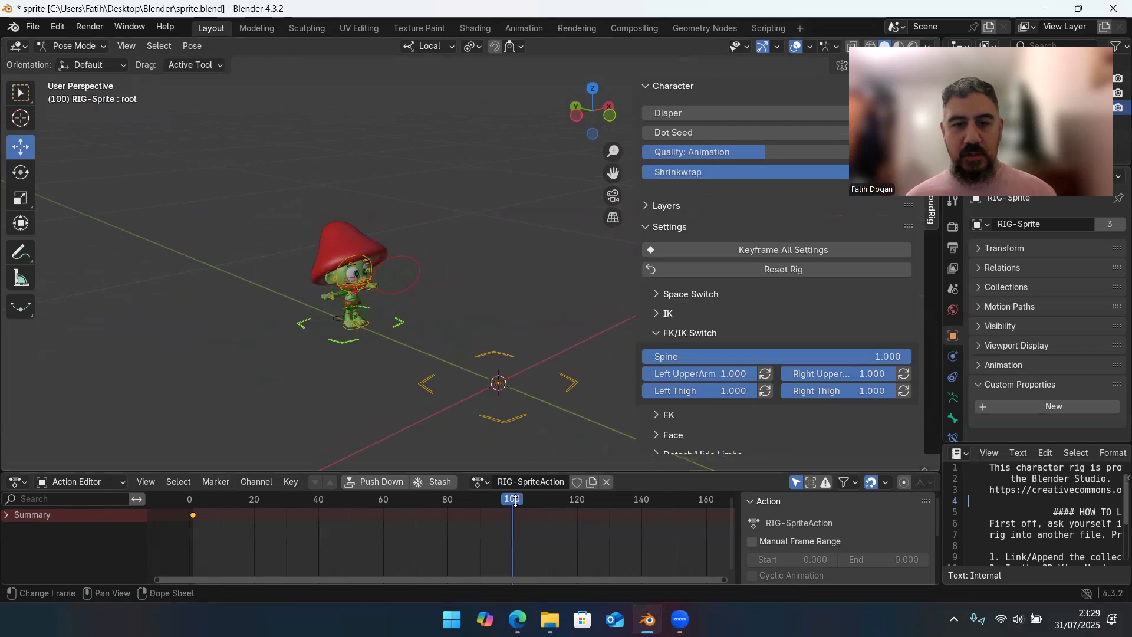
- Slide the root control forward along its Y axis past the world origin and keyframe it at frame 100
middle_click_drag(551, 433, 244, 286, "shift")
left_click_drag(240, 290, 472, 404)
key("i")
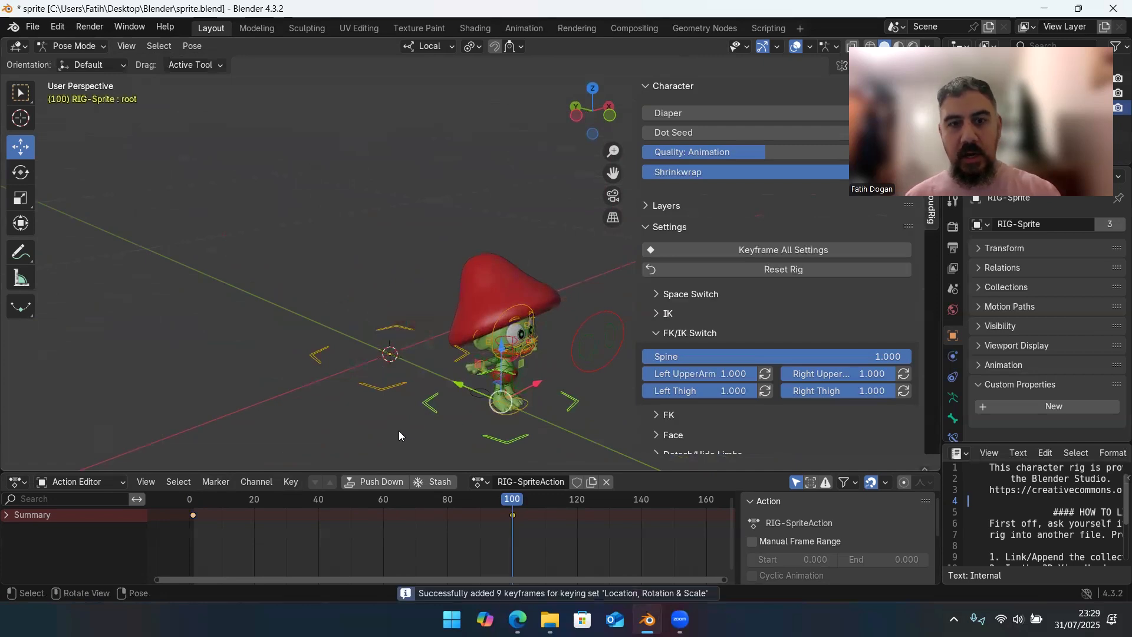
- Return to frame 0 and play back the sprite's movement between the two root keyframes
left_click_drag(499, 496, 97, 436)
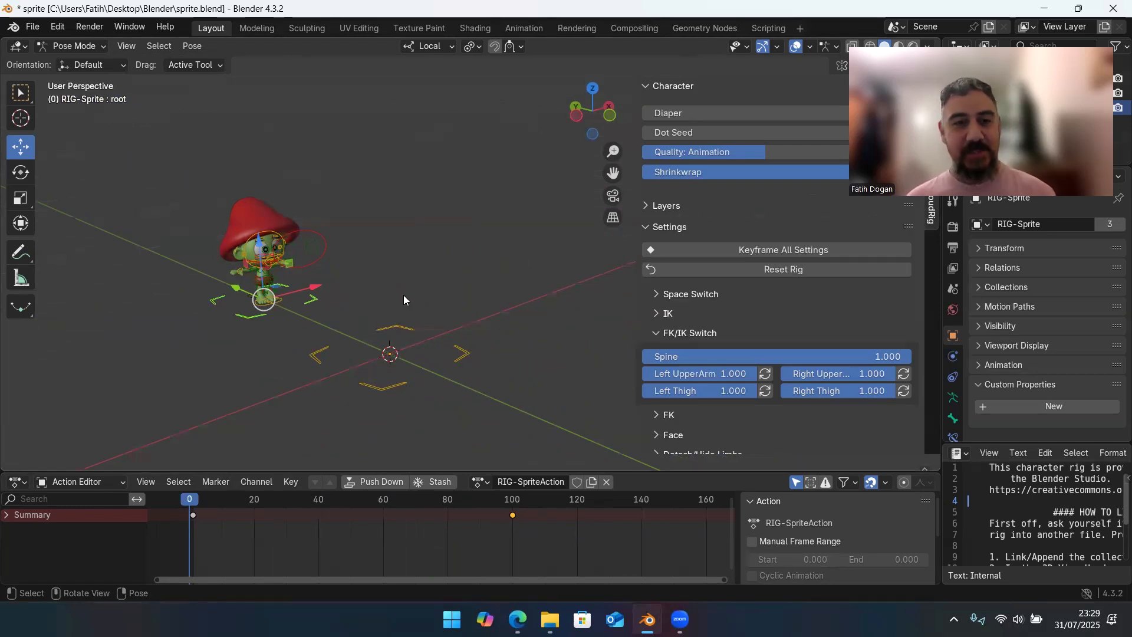
key("space")
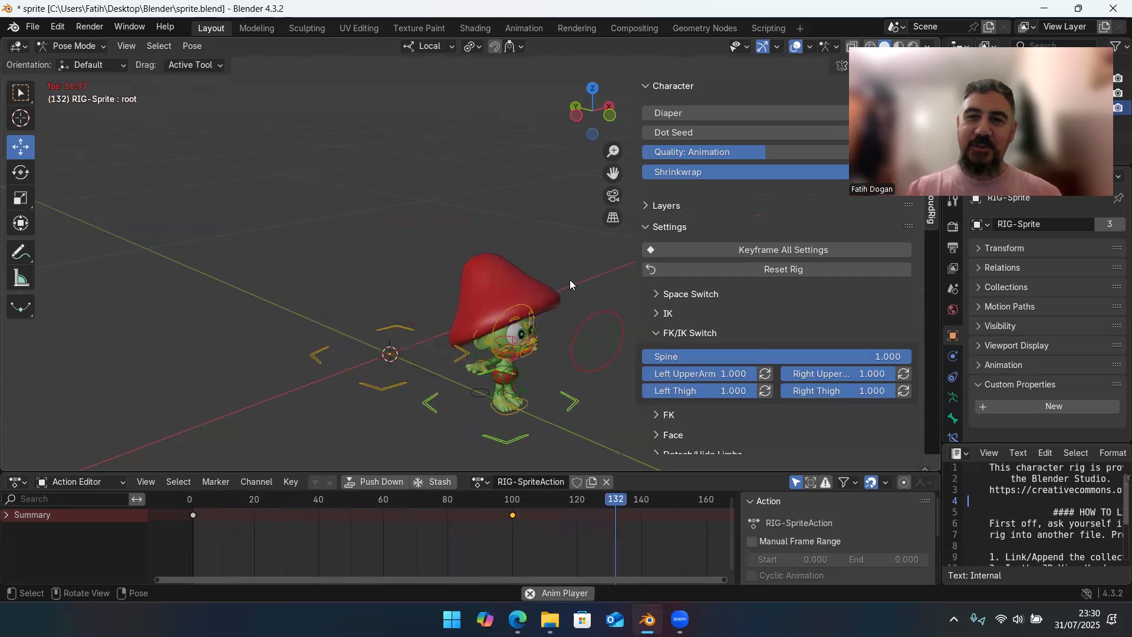
left_click(485, 161)
left_click_drag(201, 502, 148, 483)
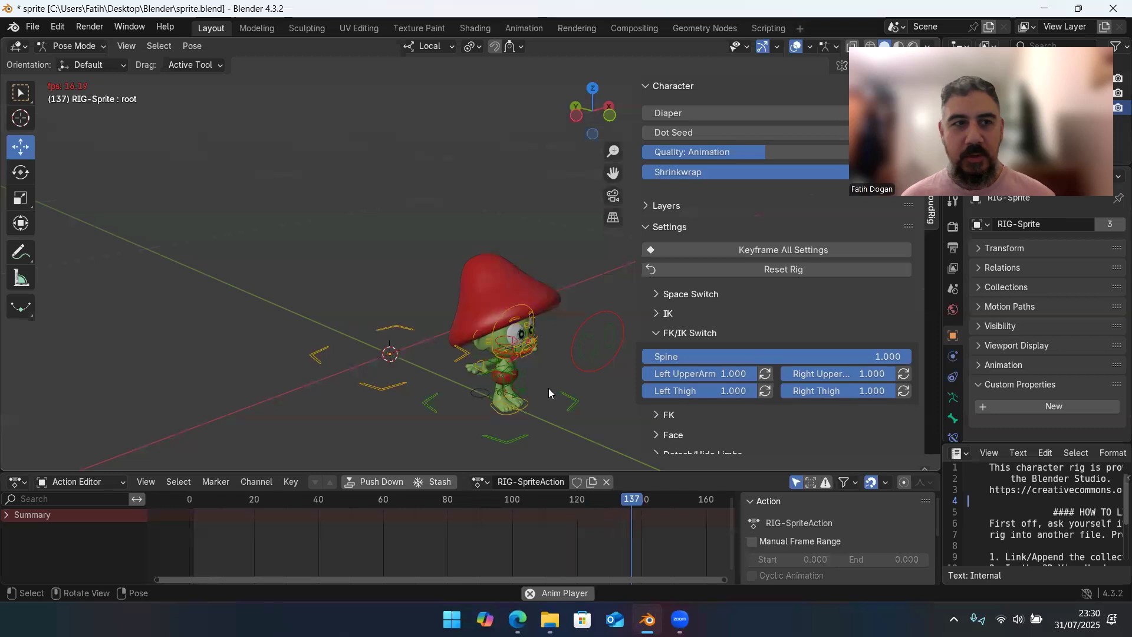
- Scrub the animation to frame 59, inspect the sprite from several angles, and return to frame 0
left_click_drag(486, 495, 377, 413)
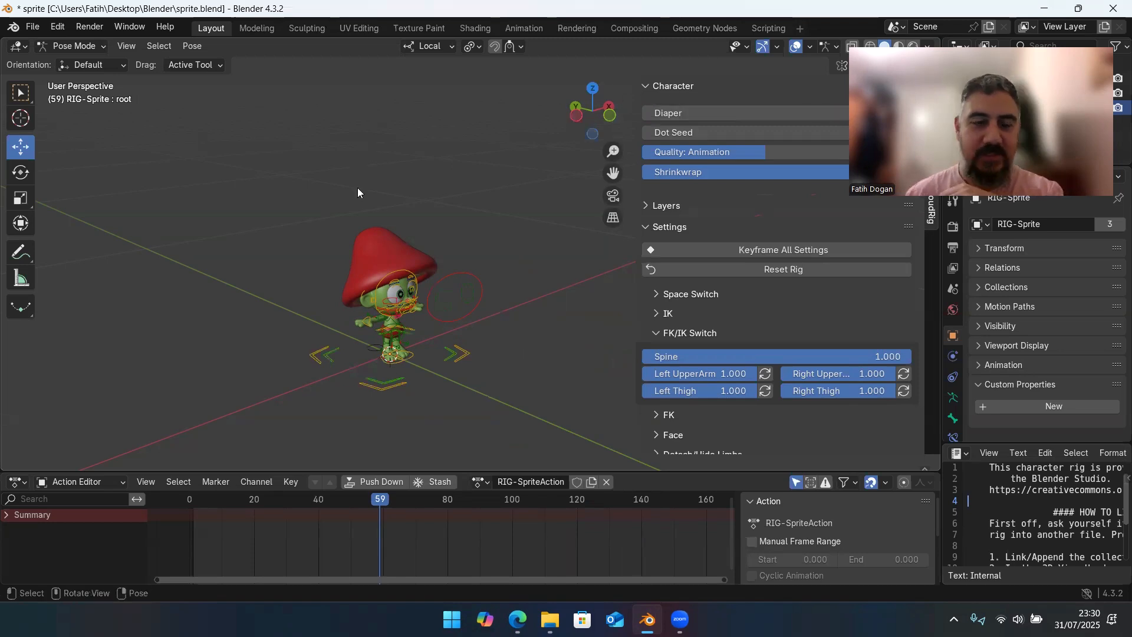
middle_click_drag(390, 229, 429, 210)
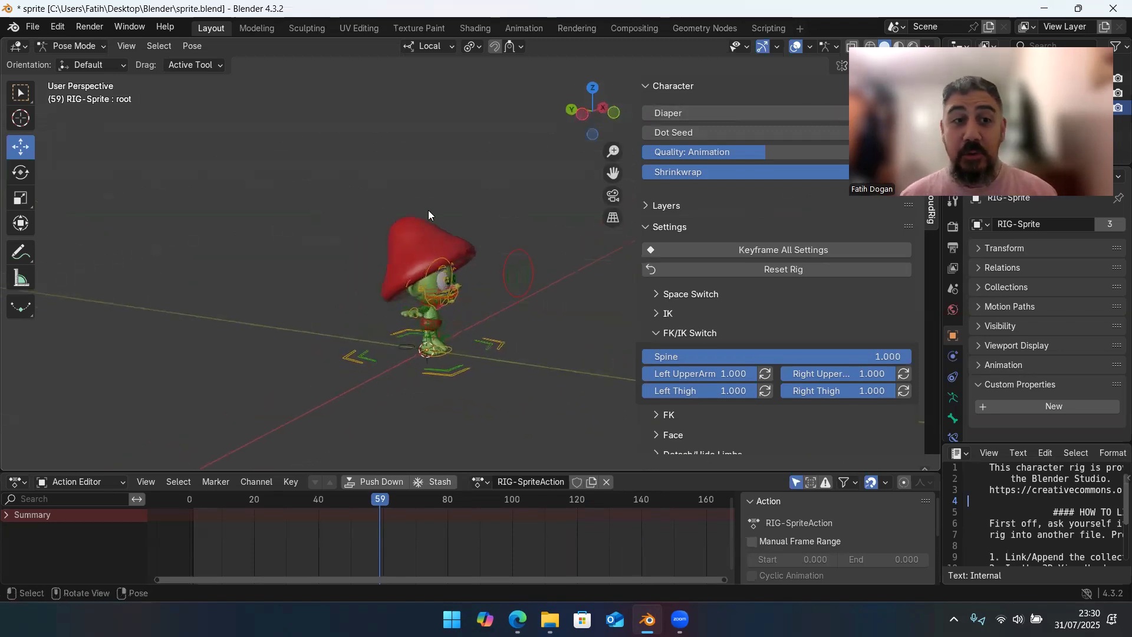
middle_click_drag(508, 192, 413, 190)
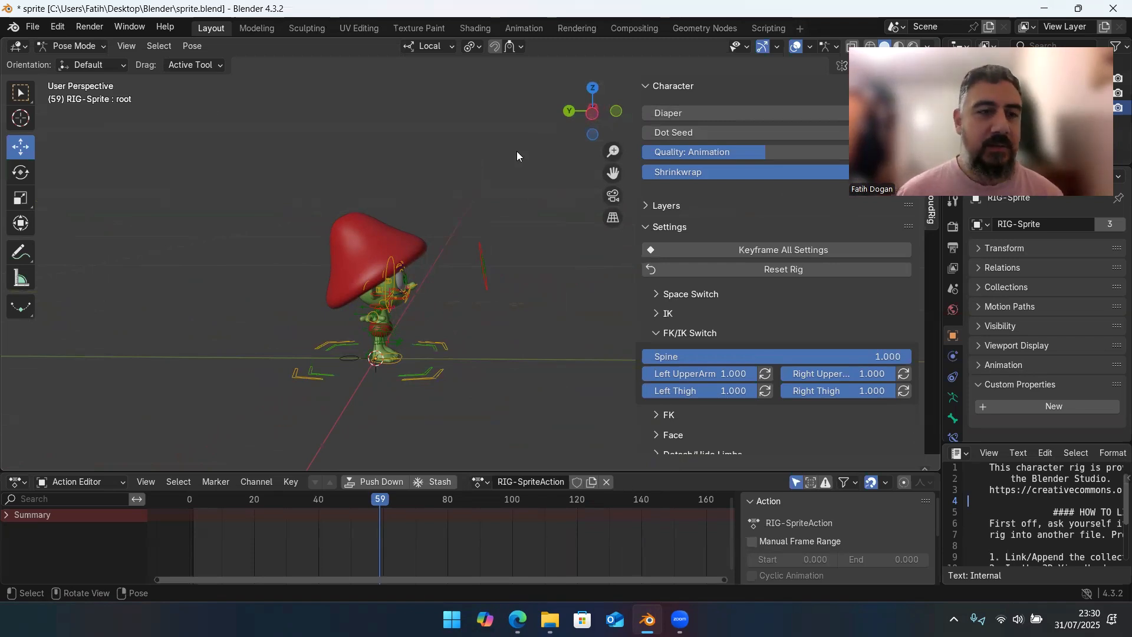
mouse_move(390, 181)
middle_mouse_down()
mouse_move(334, 168)
mouse_move(315, 177)
mouse_move(401, 199)
mouse_move(392, 203)
middle_mouse_up()
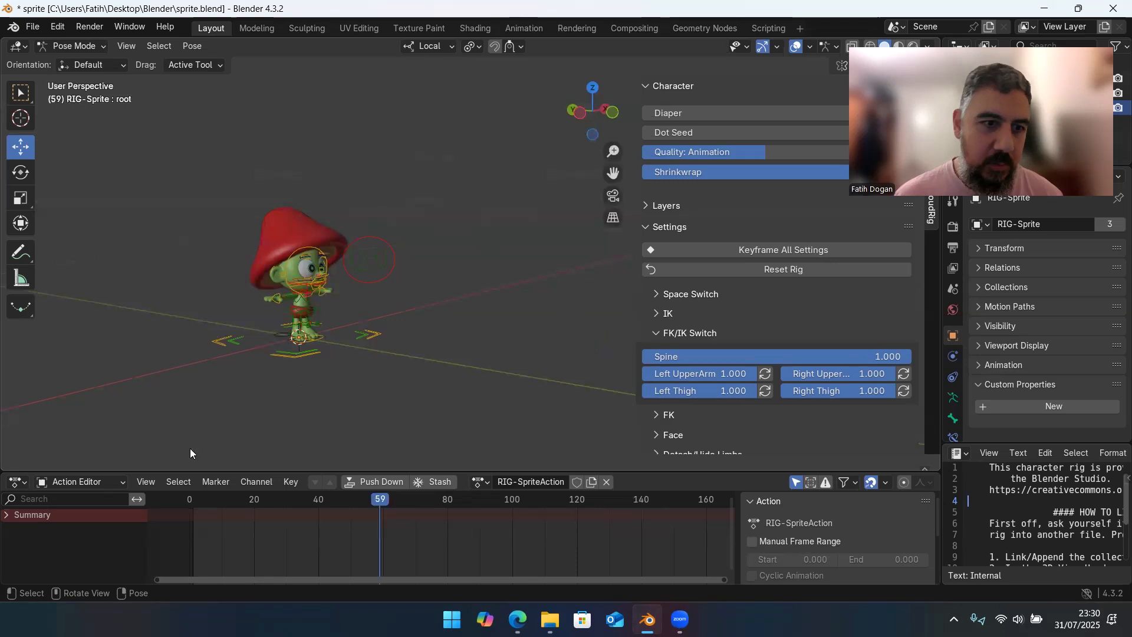
left_click_drag(248, 499, 170, 304)
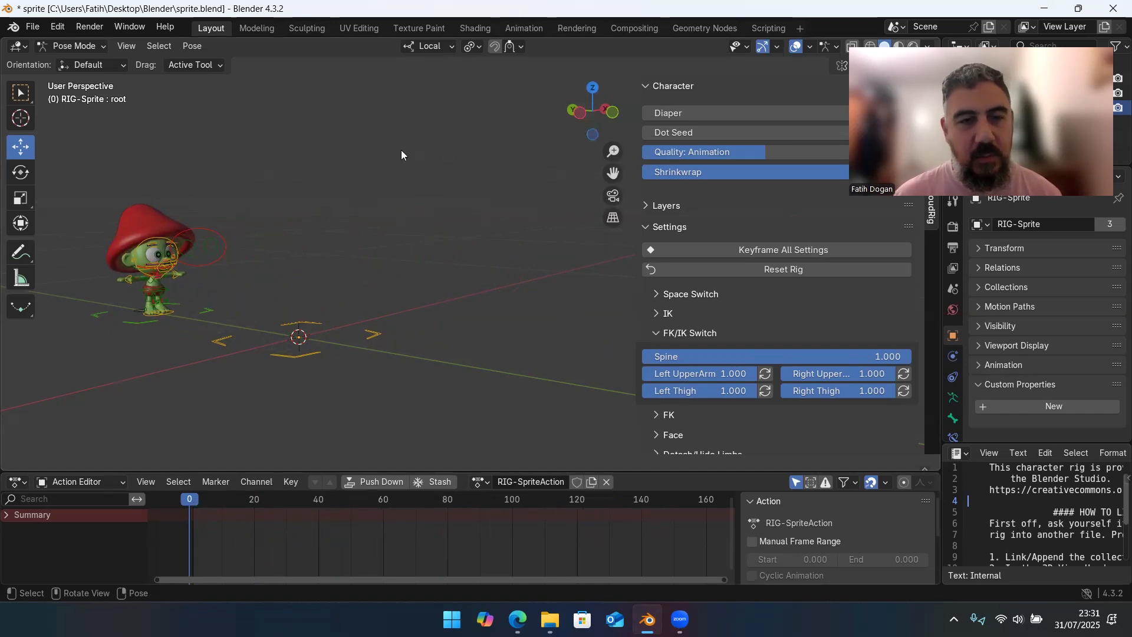
- Try box-selecting the sprite's rig controls and clear the selection
middle_click_drag(252, 245, 299, 261)
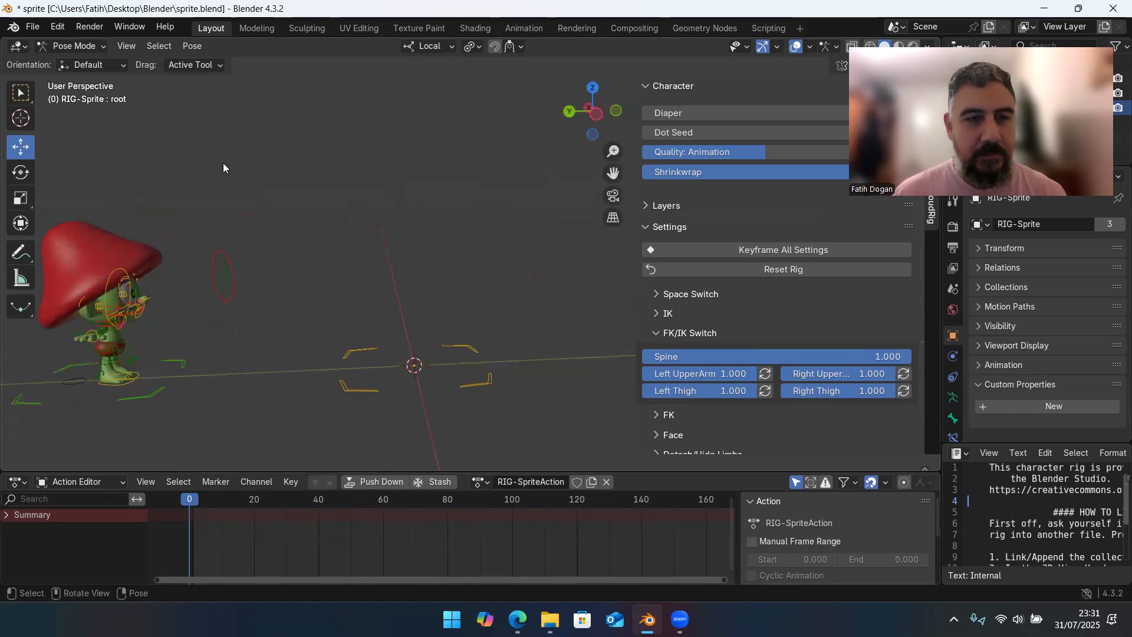
left_click(218, 250)
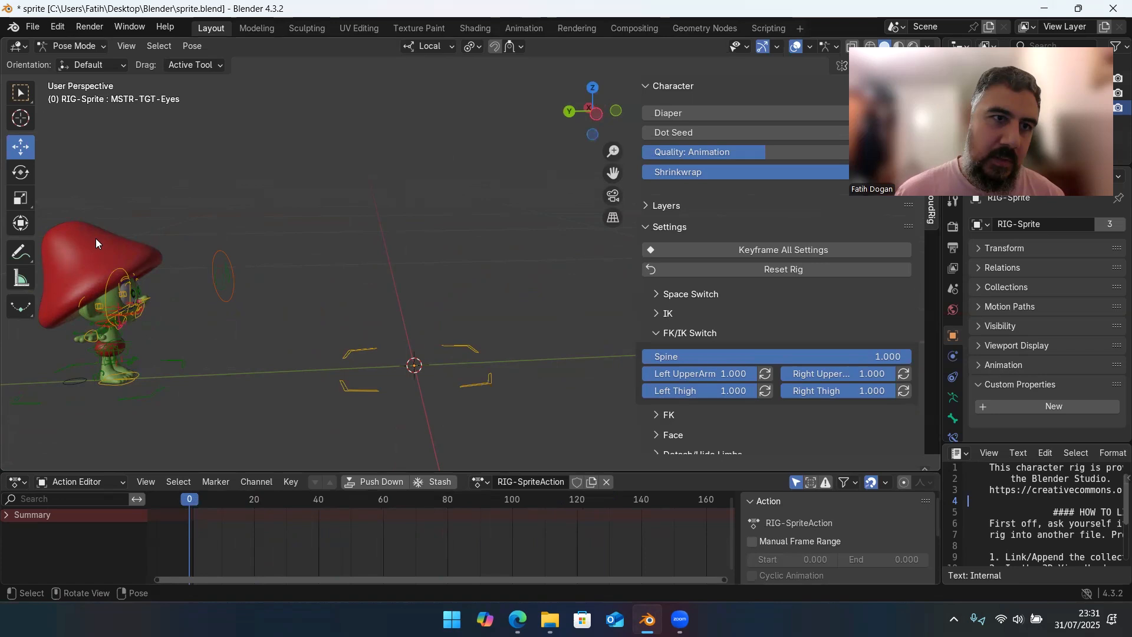
key("w")
left_click_drag(225, 169, 72, 387)
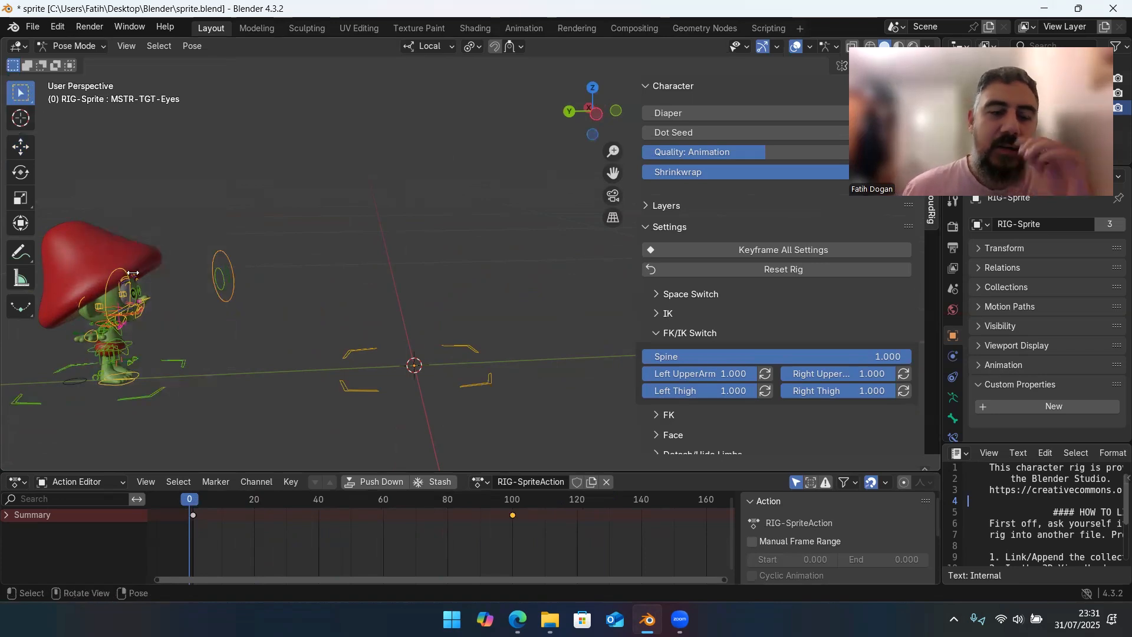
left_click(241, 203)
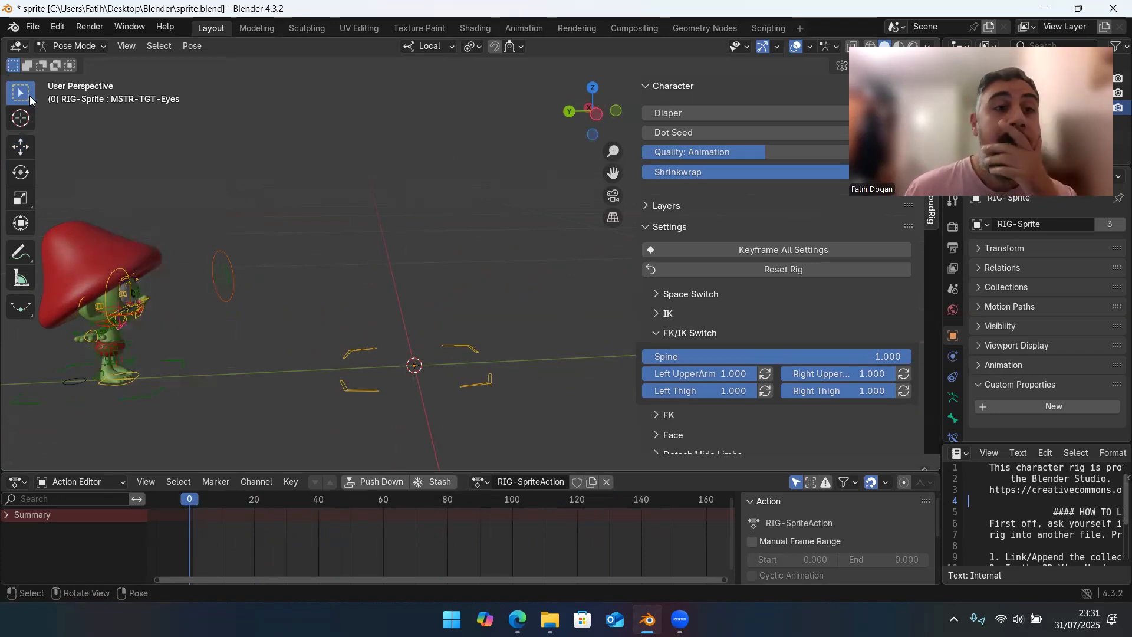
left_click(21, 148)
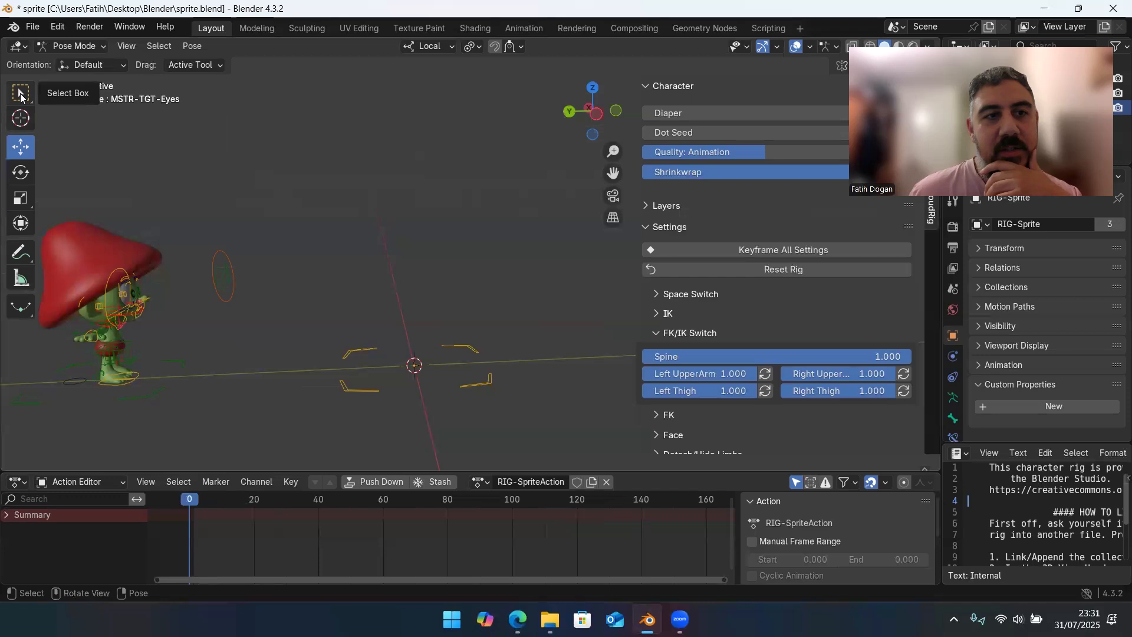
- Box-select all of the sprite's rig controls, try moving them freely, and undo the move
left_click(20, 94)
left_click_drag(181, 407, 53, 455)
left_click(21, 147)
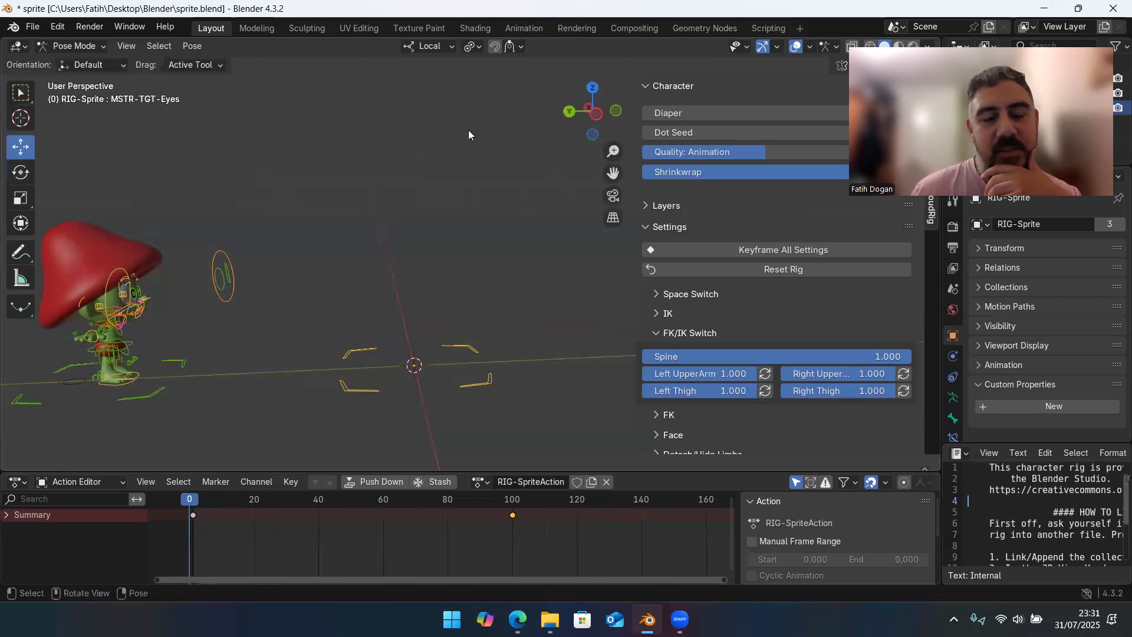
key("g")
left_click(75, 396)
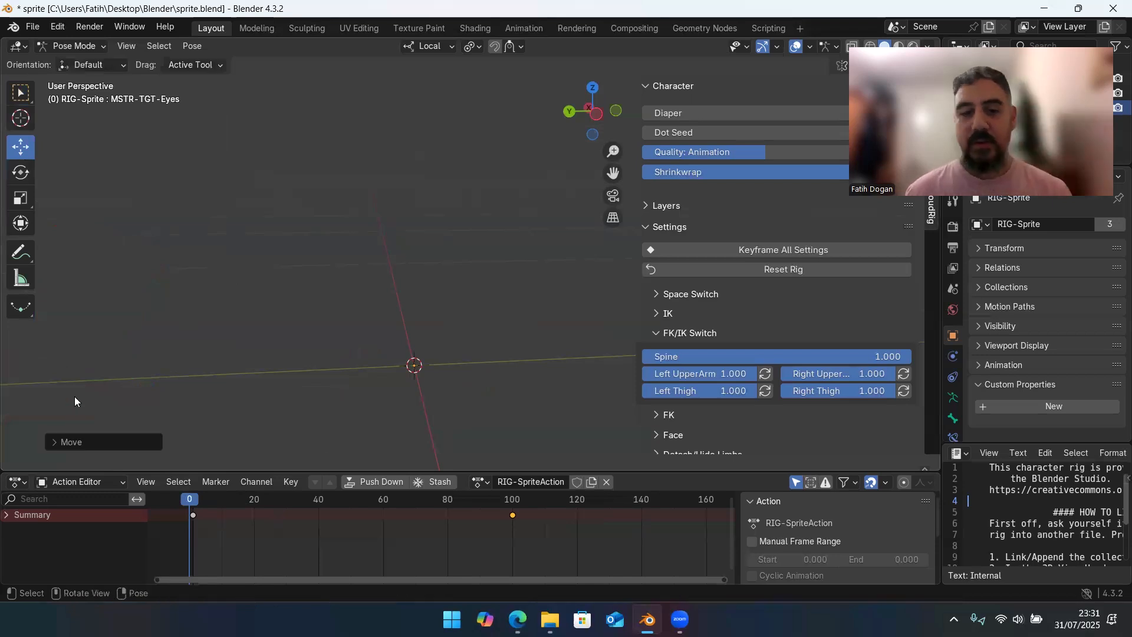
key("ctrl+z")
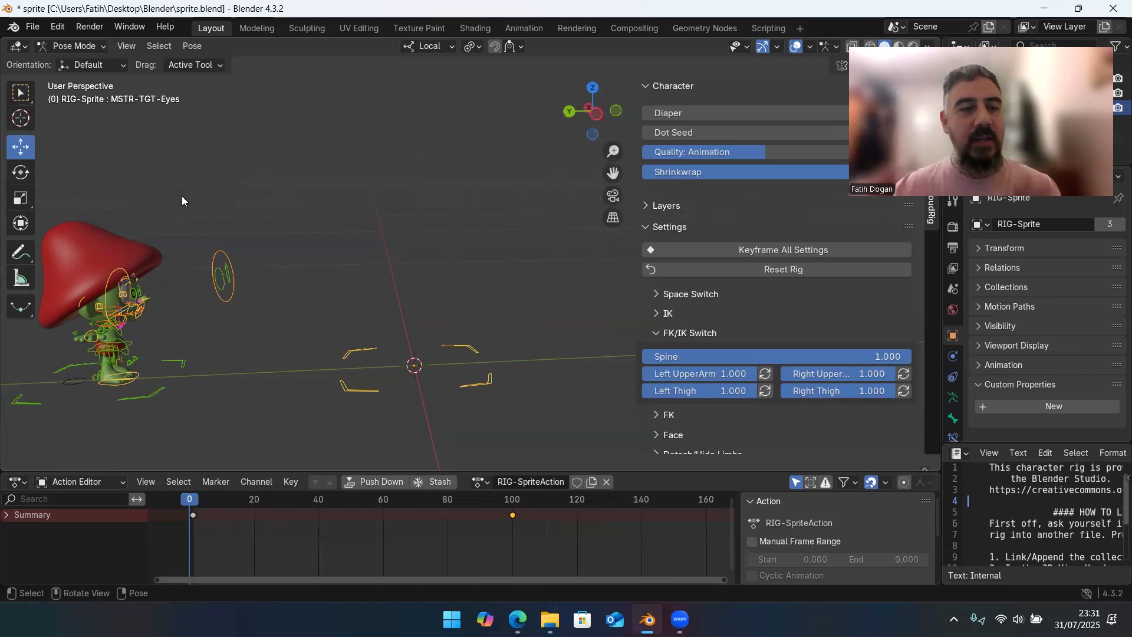
- Clear the rig control selection, undo the deselection, and activate the Select Box tool
left_click(72, 46)
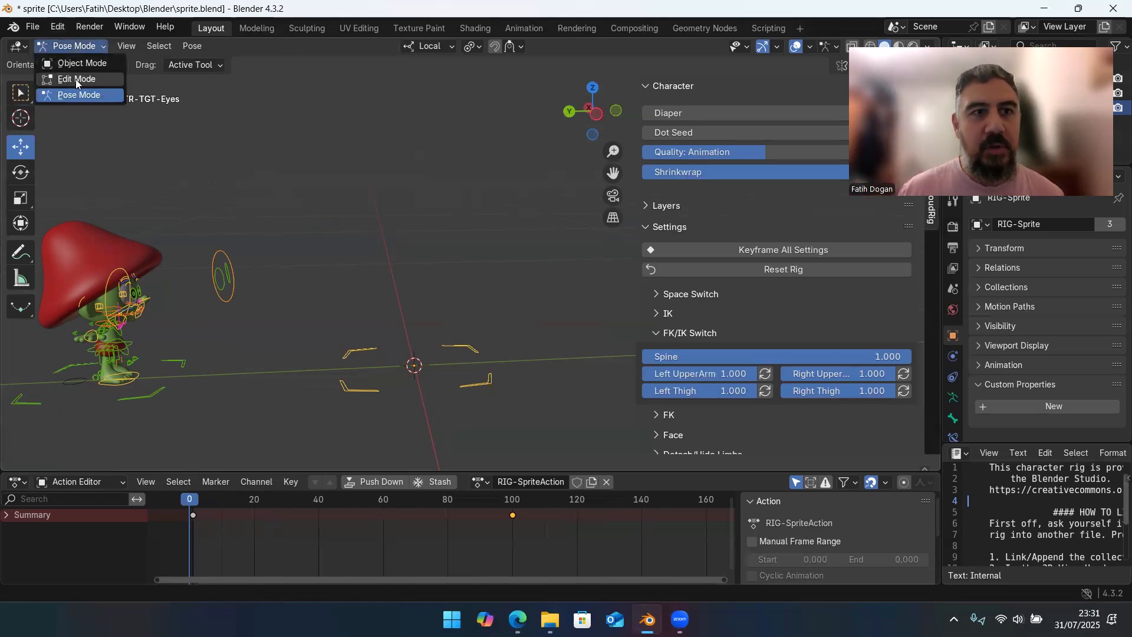
left_click(76, 46)
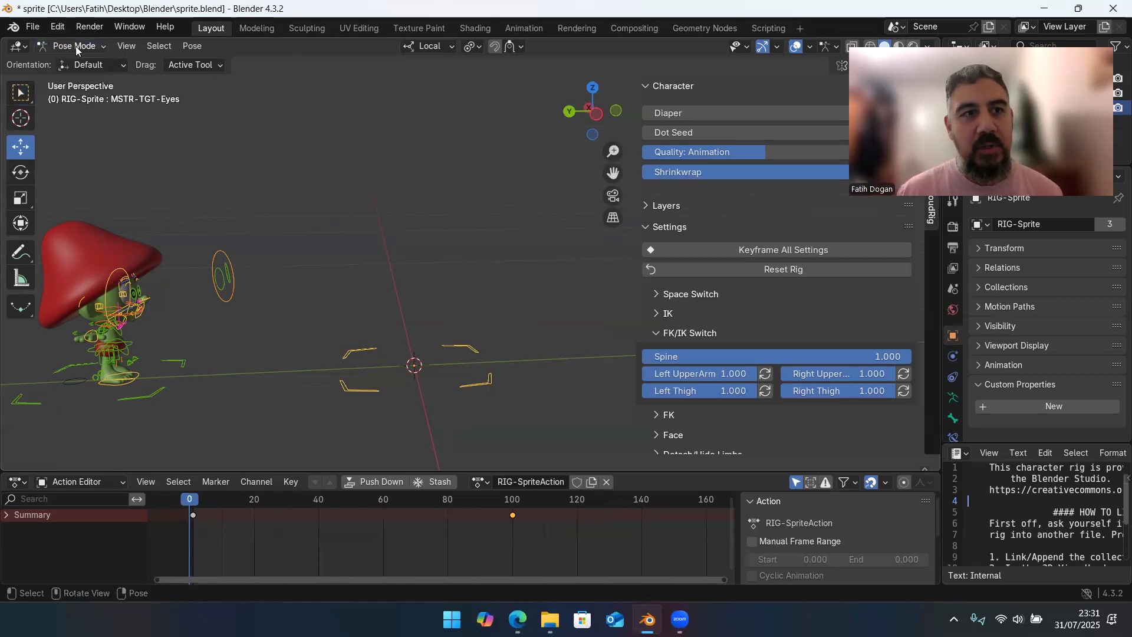
left_click(18, 93)
left_click(21, 147)
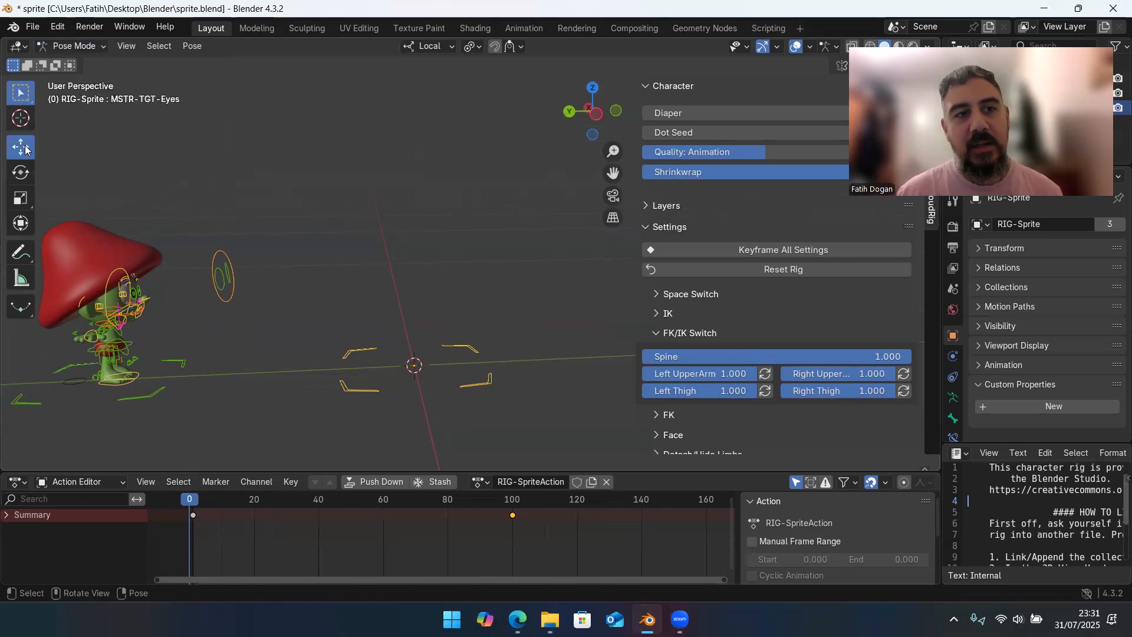
left_click(343, 212)
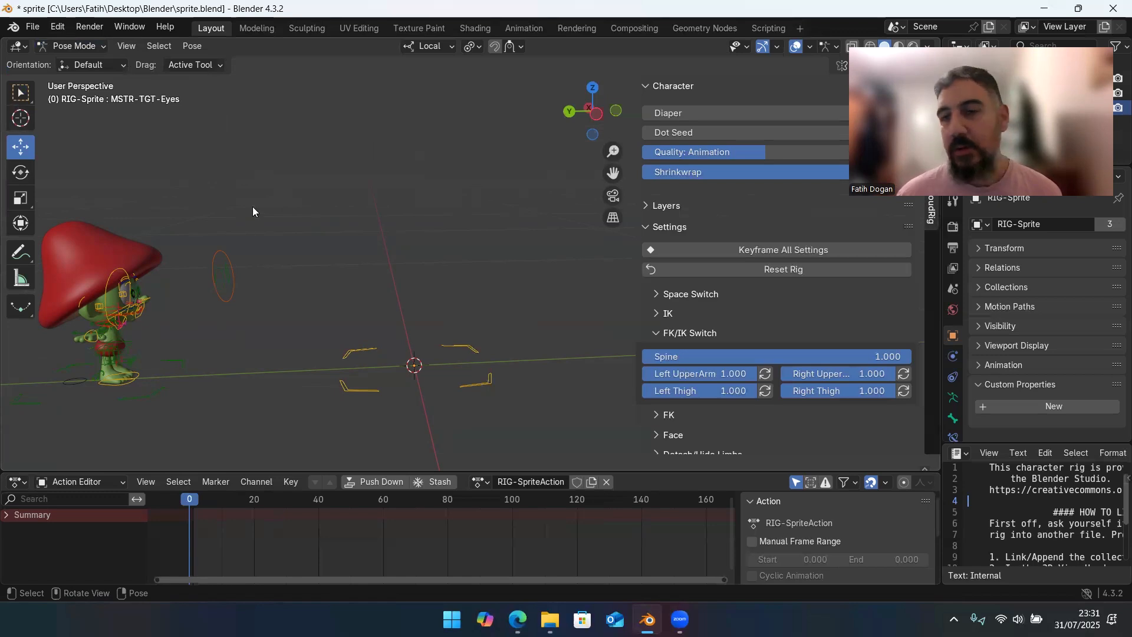
key("ctrl+z")
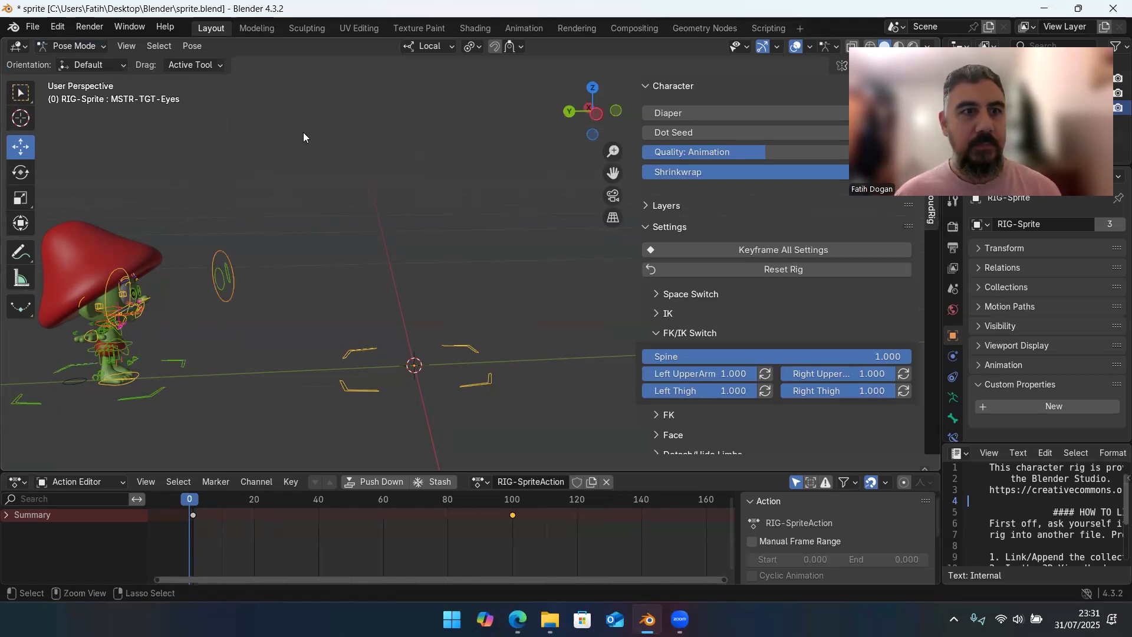
left_click(22, 94)
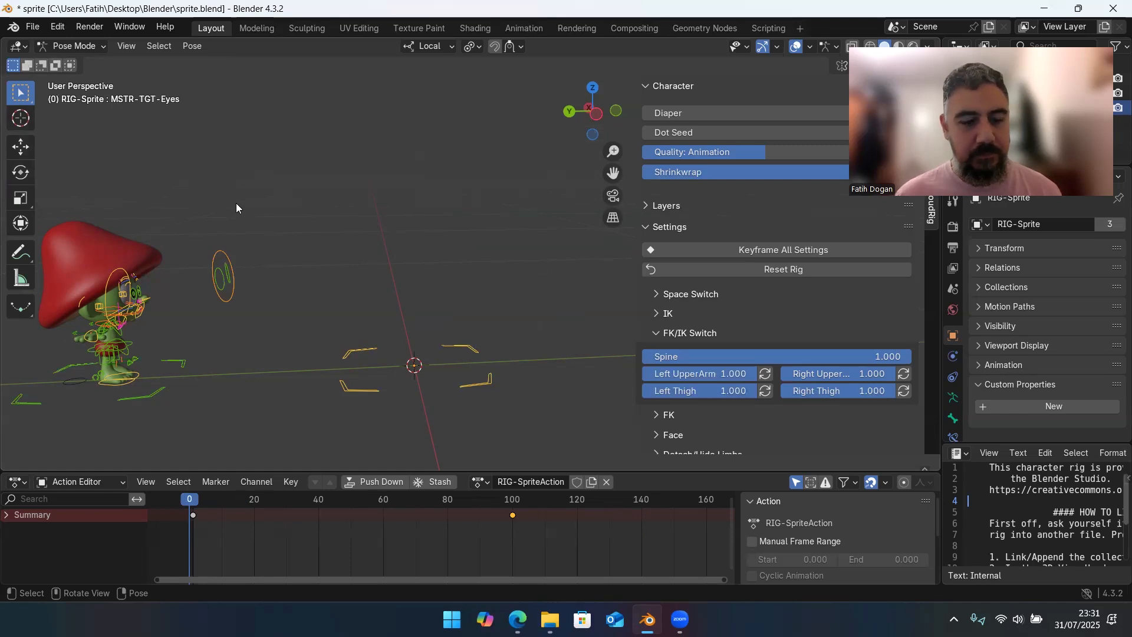
- Examine the sprite from the left orthographic view and frame it closely around frame 4
middle_click_drag(236, 200, 507, 141)
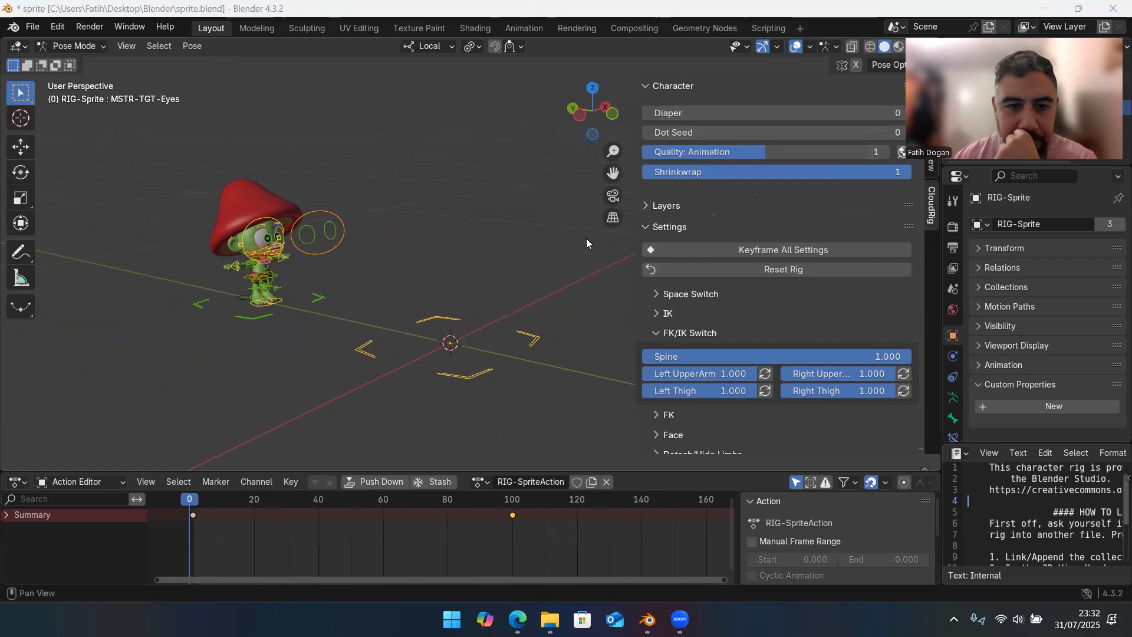
left_click_drag(195, 502, 202, 501)
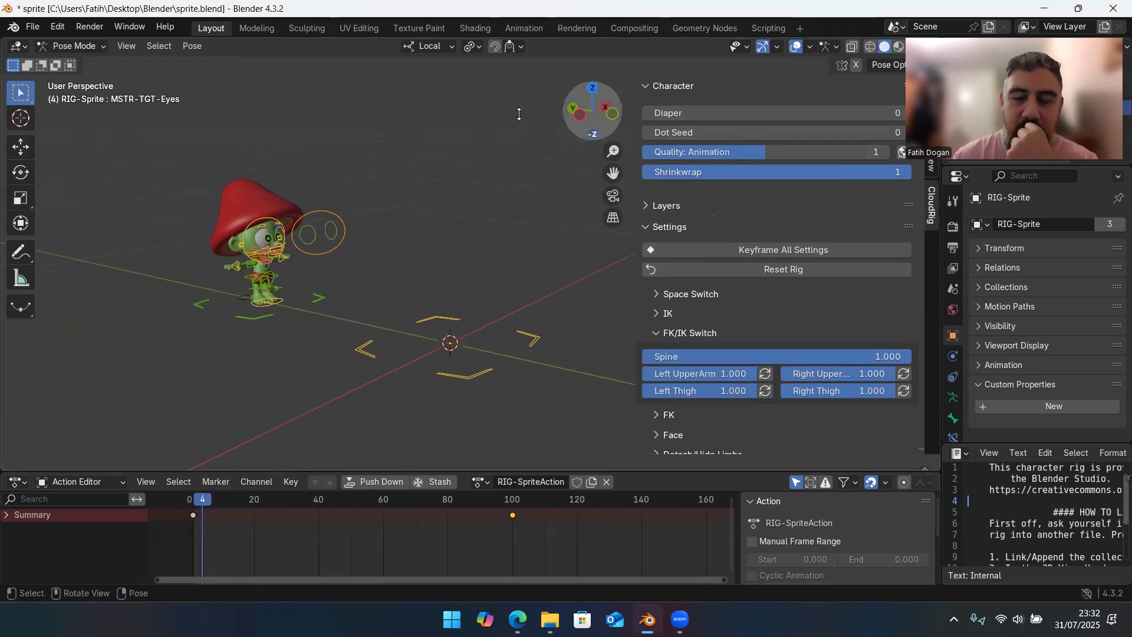
left_click(580, 117)
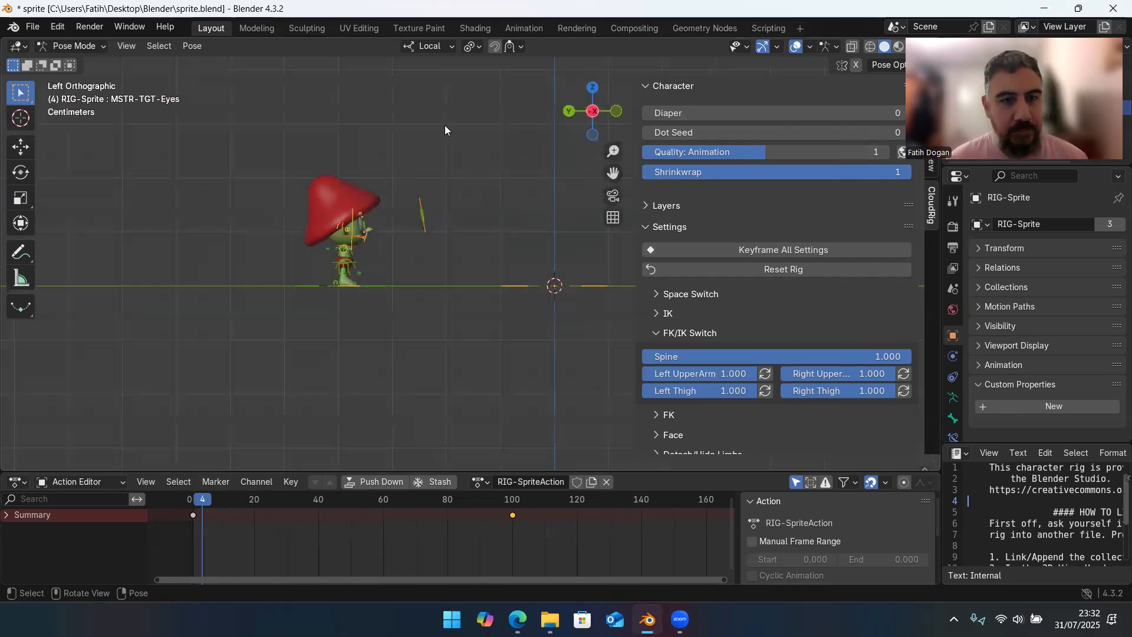
mouse_move(437, 135)
middle_mouse_down()
mouse_move(396, 150)
mouse_move(430, 146)
middle_mouse_up()
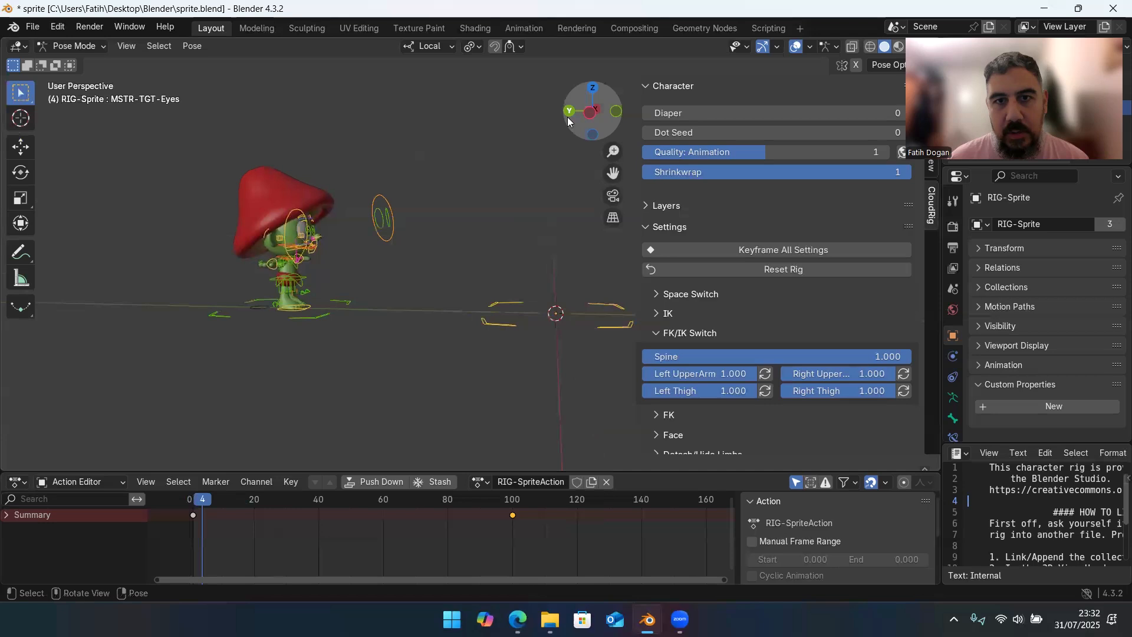
left_click(593, 111)
left_click(591, 113)
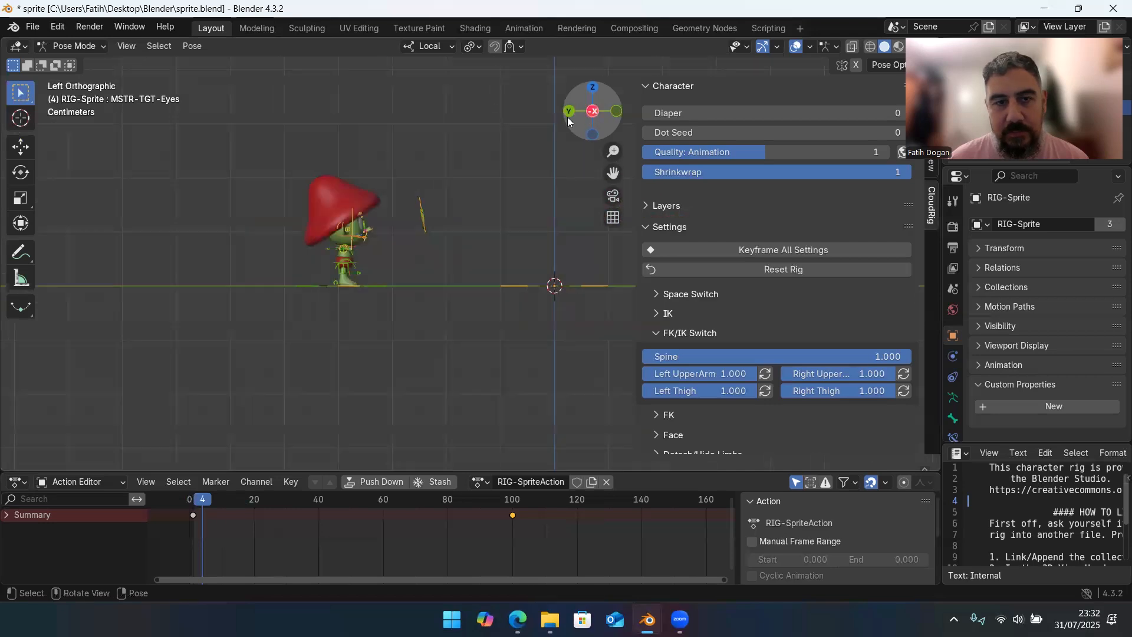
middle_click_drag(447, 142, 429, 144)
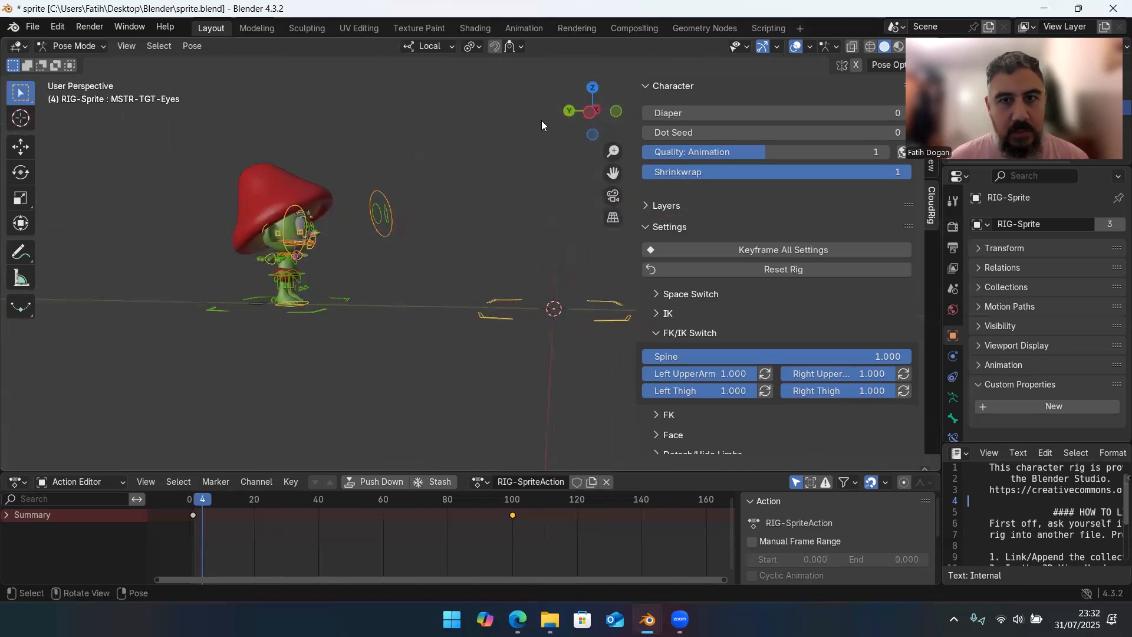
left_click(589, 114)
middle_click_drag(513, 127, 388, 114, "shift")
middle_click_drag(394, 179, 469, 208, "shift")
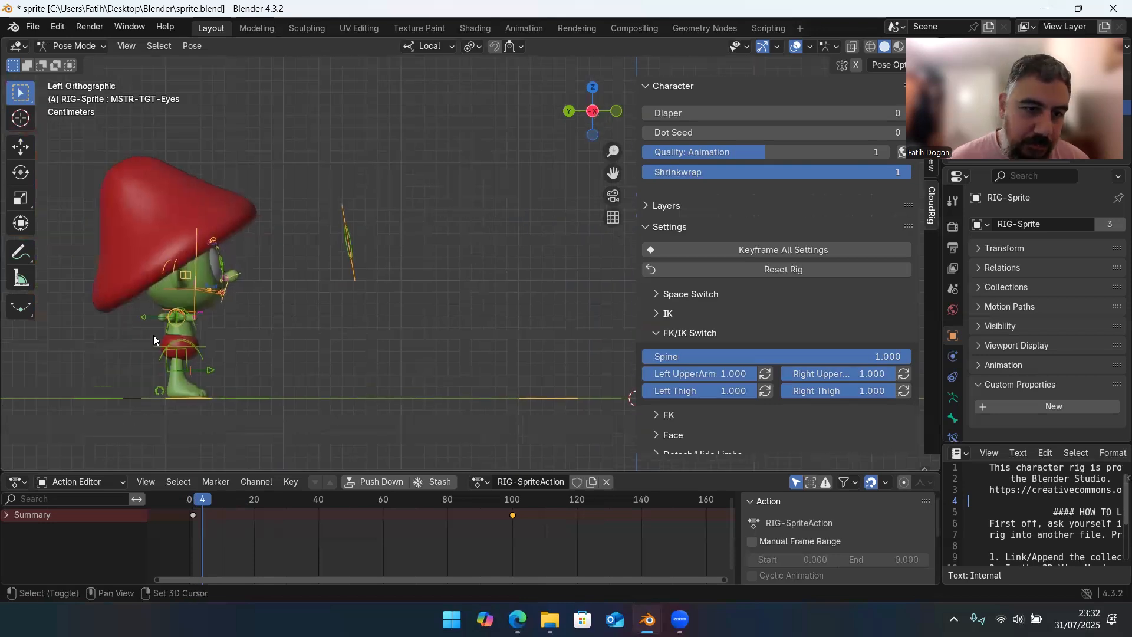
- Delete the keyframe at frame 100, select all of the sprite's rig controls, and keyframe them at frame 1
left_click_drag(202, 501, 197, 501)
key("Delete")
mouse_move(227, 495)
left_mouse_down()
mouse_move(313, 496)
mouse_move(248, 498)
left_mouse_up()
left_click_drag(376, 119, 88, 416)
left_click_drag(239, 501, 193, 501)
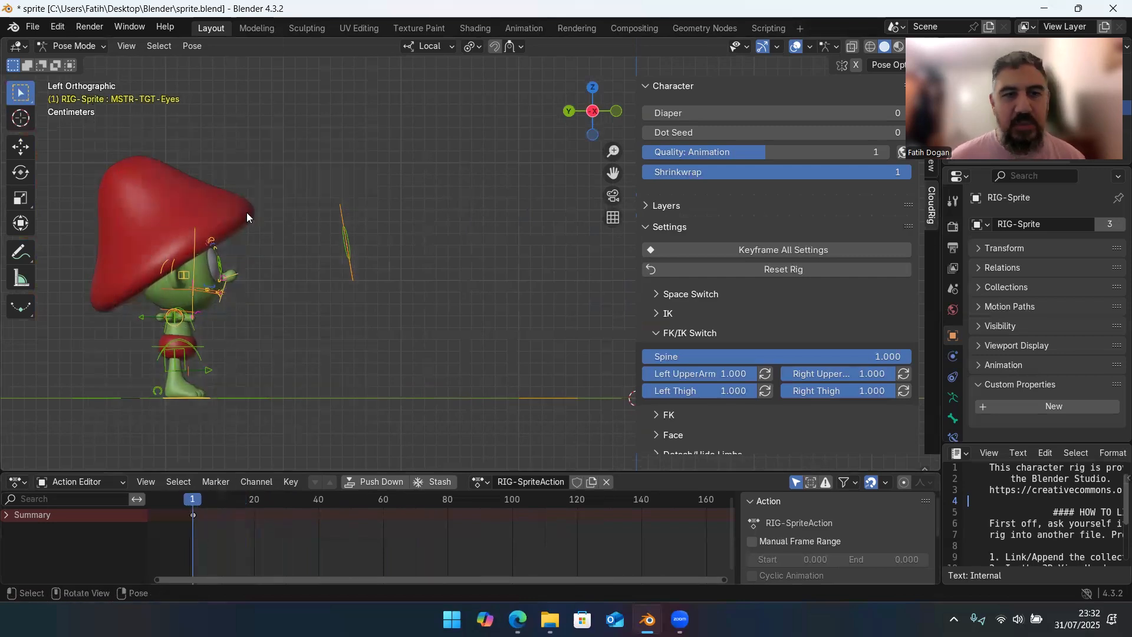
key("i")
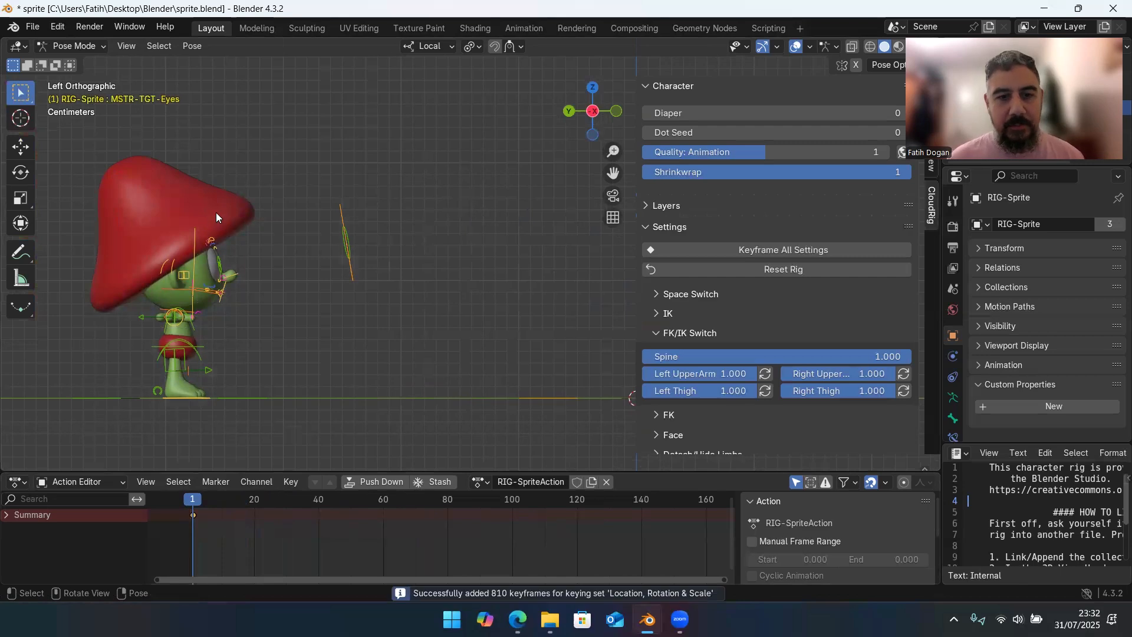
- Advance to frame 20 and keyframe all of the sprite's rig controls there
left_click_drag(192, 499, 251, 483)
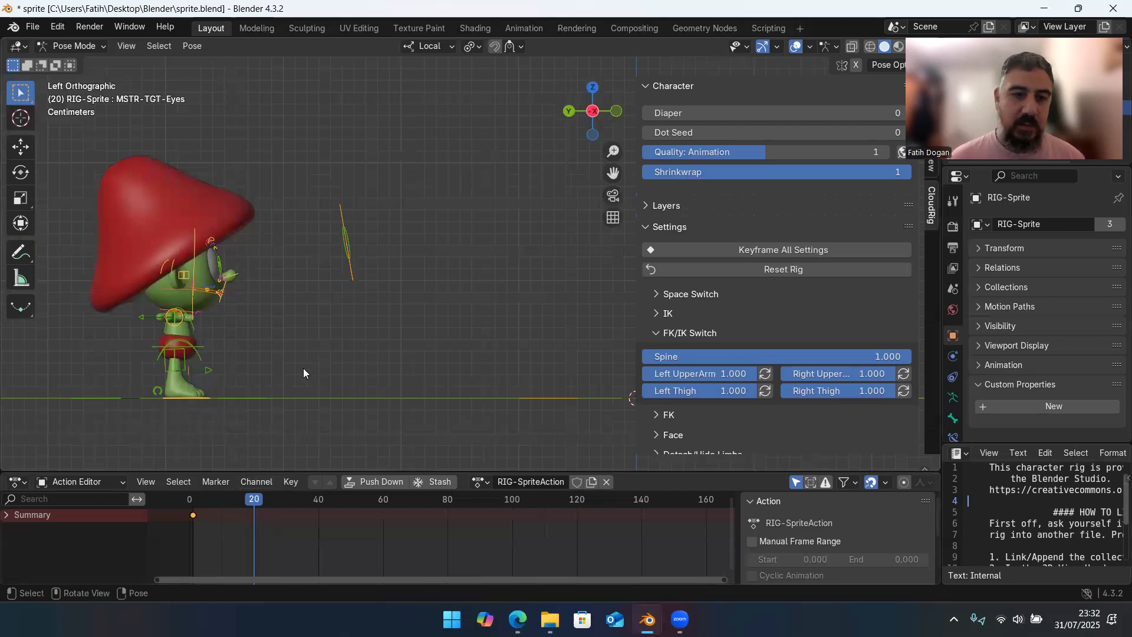
left_click(299, 344)
left_click_drag(378, 197, 127, 398)
key("i")
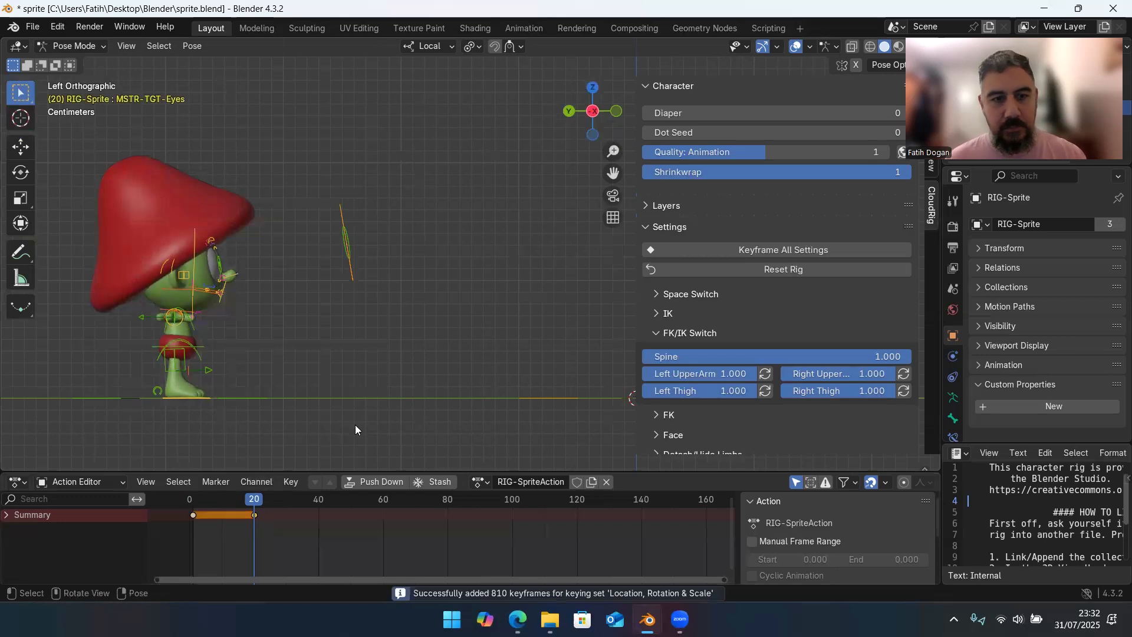
- Lower the MSTR-Spine_Torso control slightly at frame 20 so the sprite's knees bend
left_click(199, 334)
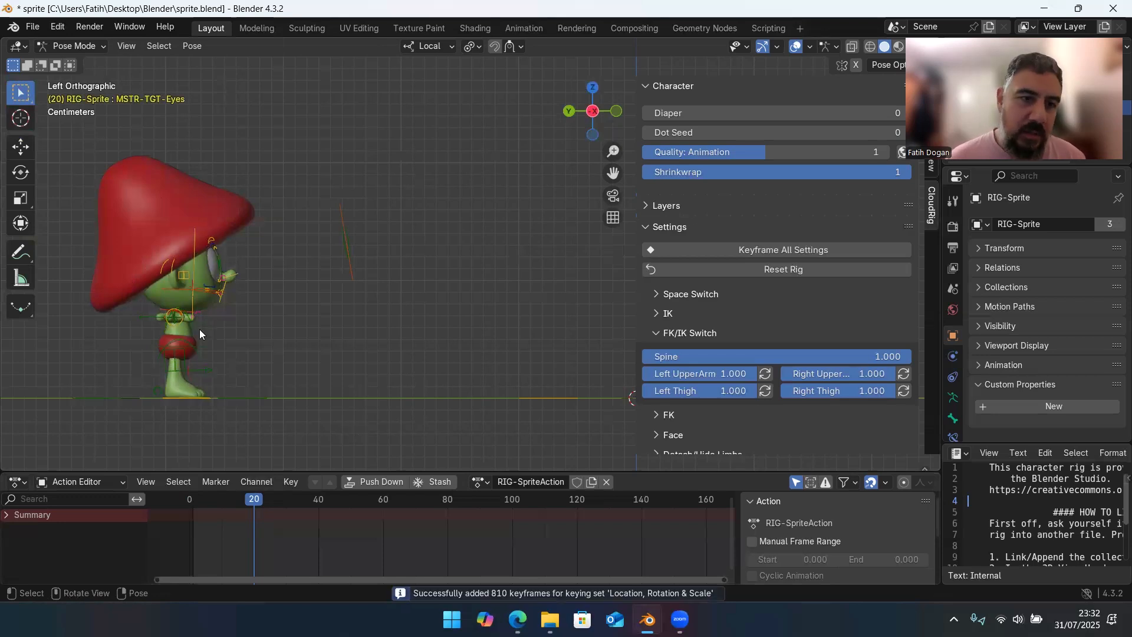
left_click(158, 349)
left_click(21, 146)
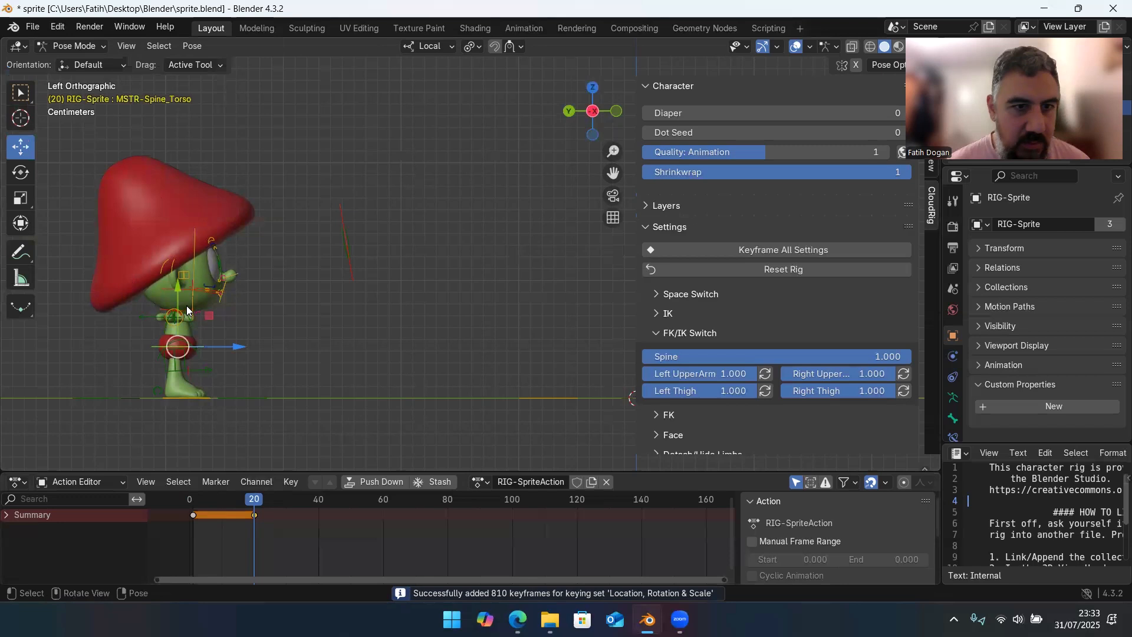
left_click_drag(177, 346, 179, 354)
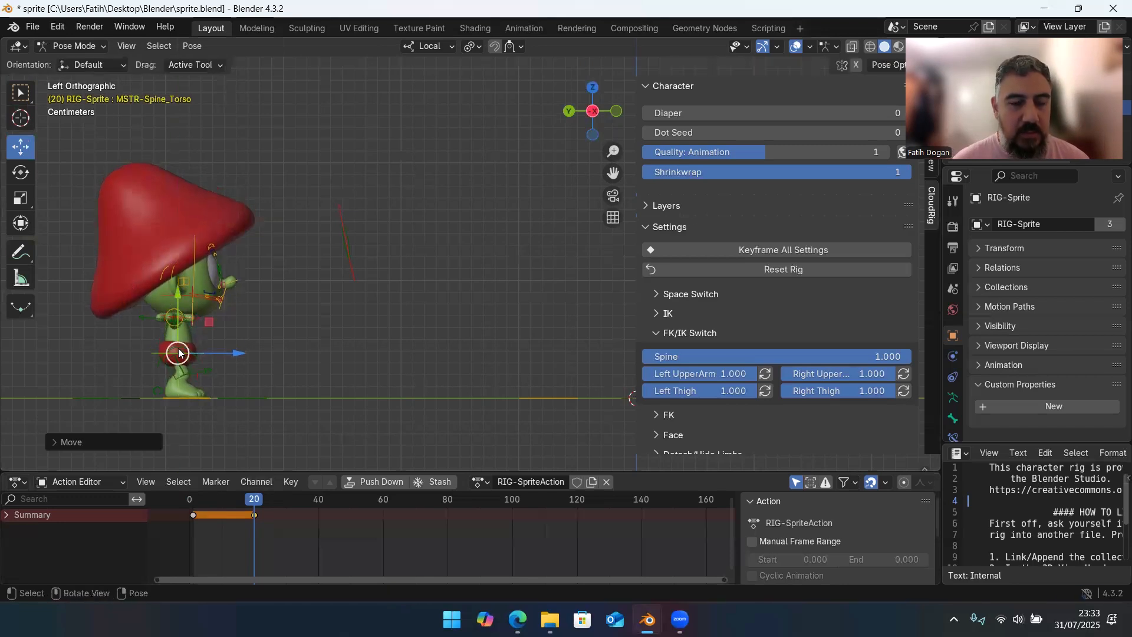
- Try lowering the MSTR-Spine_Hips control and undo the attempt
left_click(180, 347)
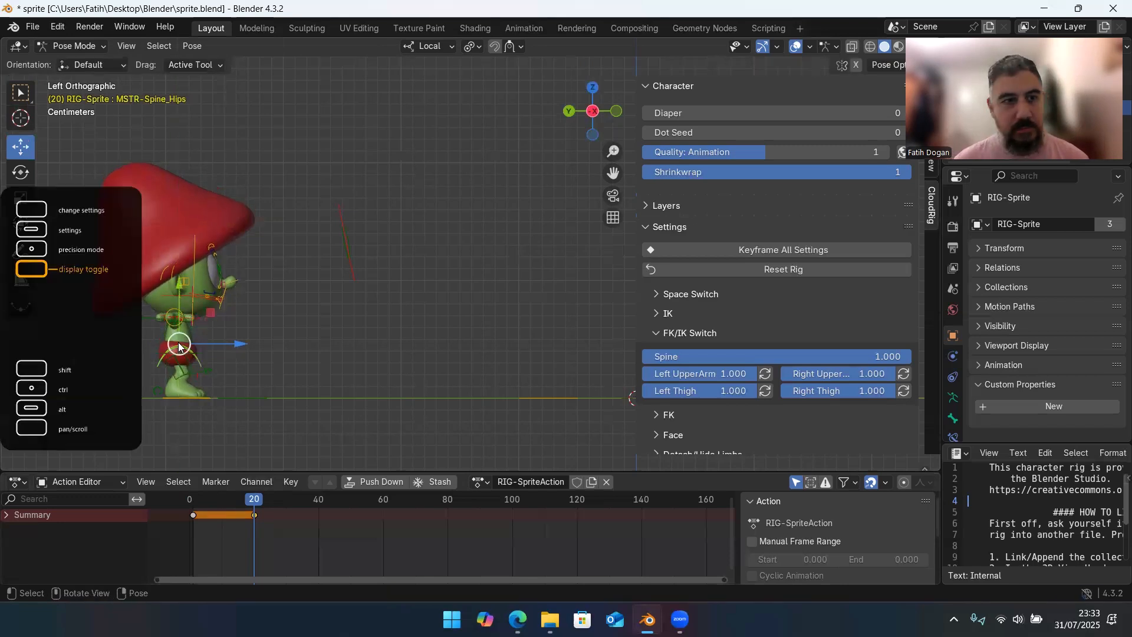
left_click_drag(190, 343, 188, 386)
key("ctrl+z")
key("ctrl+z")
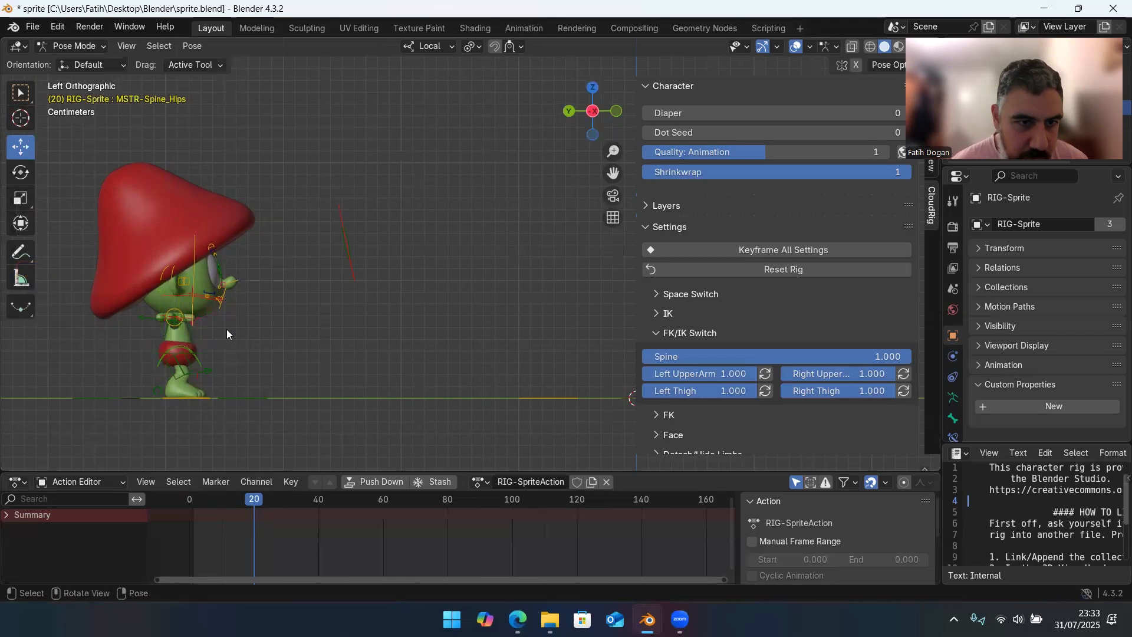
- Shift the MSTR-Spine_Torso control slightly forward and further down to deepen the sprite's crouch at frame 20
left_click(198, 353)
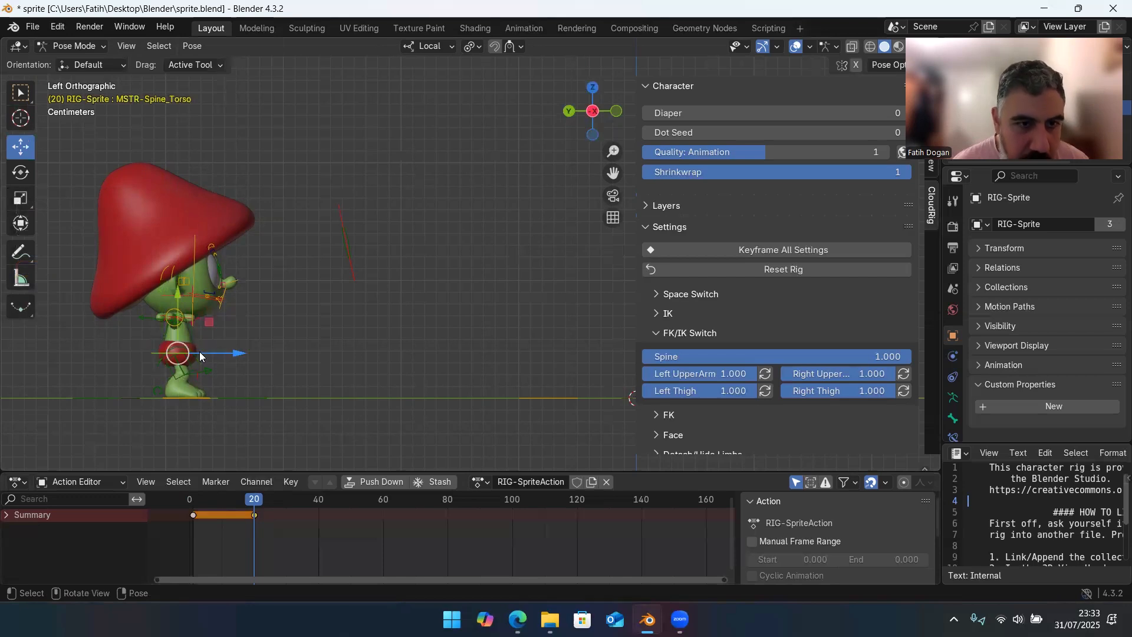
left_click_drag(199, 352, 194, 367)
left_click(222, 348)
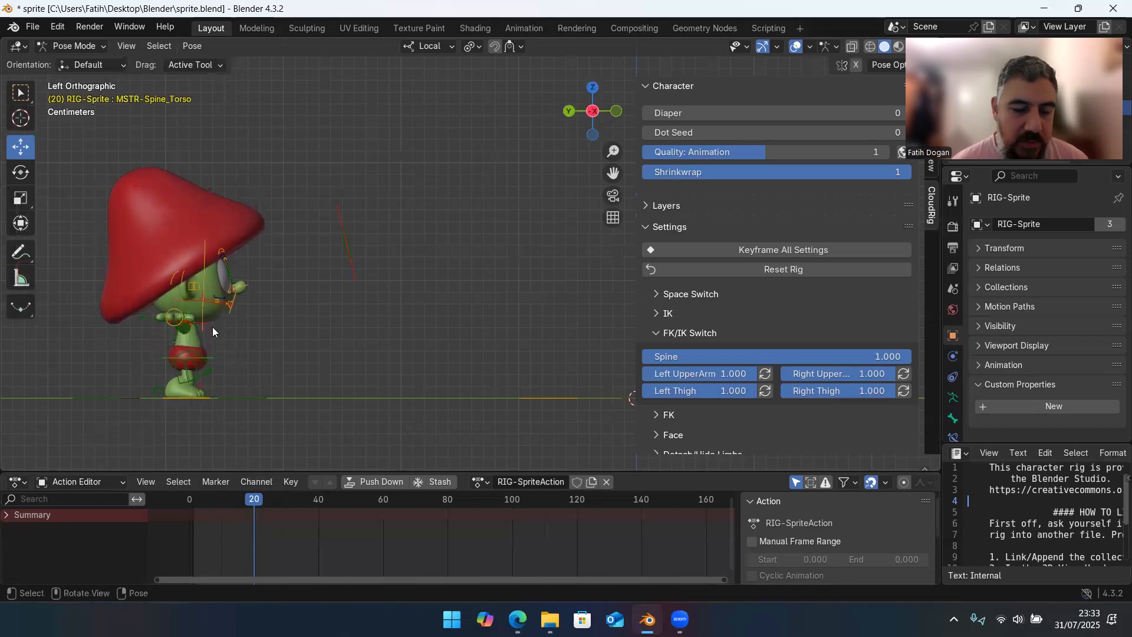
left_click_drag(218, 302, 258, 266)
left_click(266, 244)
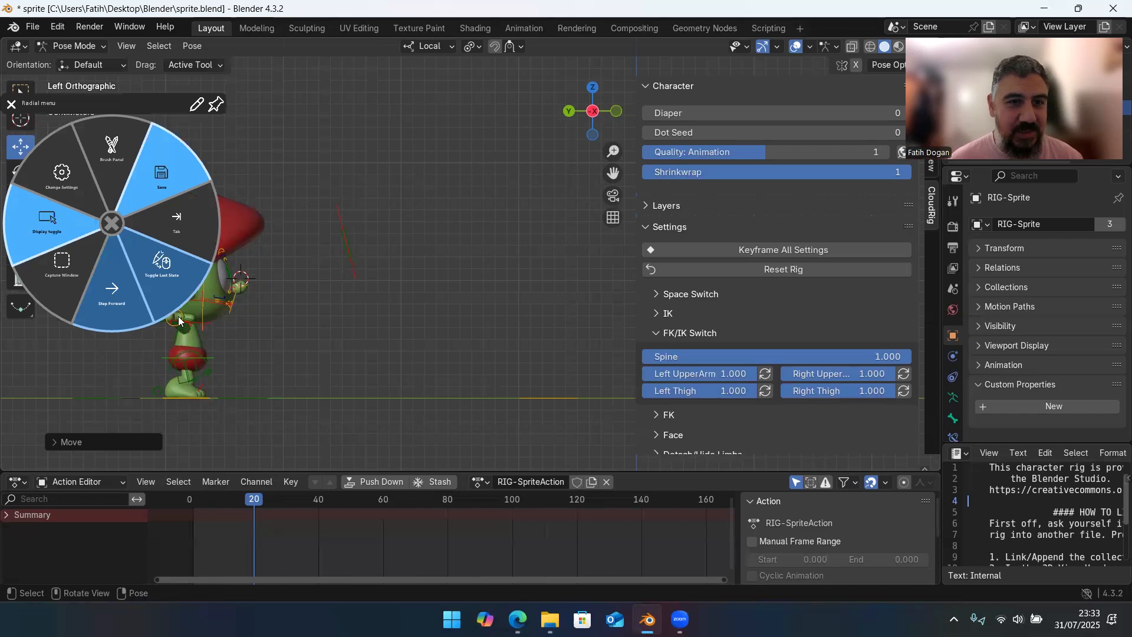
left_click(11, 104)
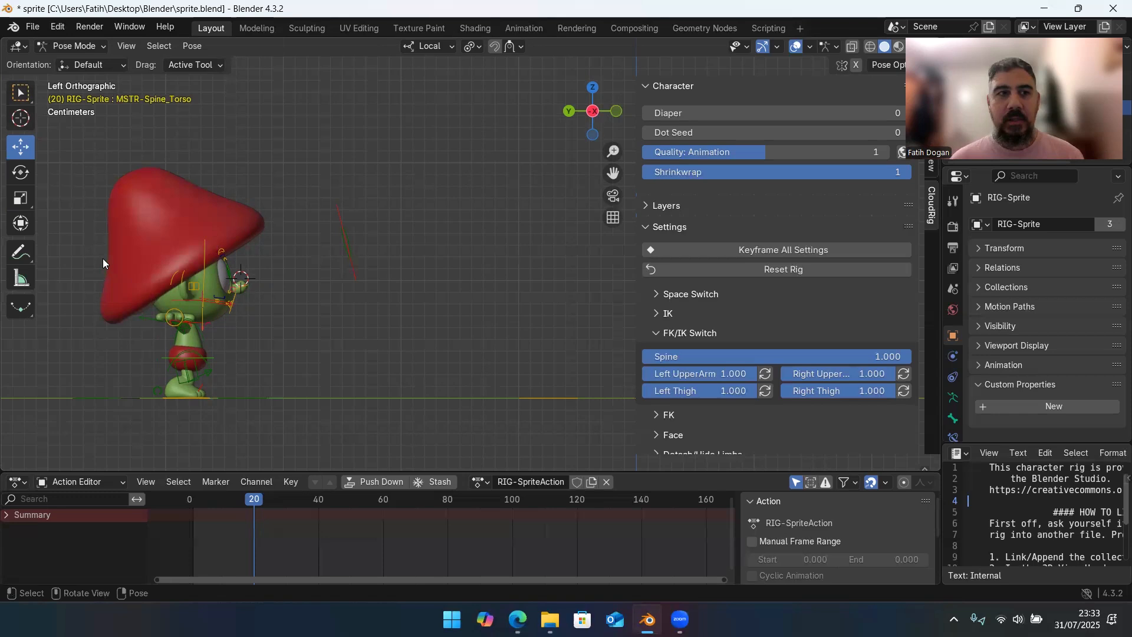
- Activate the Select Box tool and select all of the crouched sprite's rig controls at frame 20
left_click(26, 97)
mouse_move(175, 256)
right_mouse_down("ctrl")
mouse_move(171, 268)
mouse_move(102, 285)
mouse_move(206, 284)
mouse_move(121, 308)
mouse_move(398, 311)
mouse_move(396, 298)
right_mouse_up("ctrl")
mouse_move(362, 241)
right_mouse_down("ctrl")
mouse_move(299, 284)
mouse_move(392, 307)
mouse_move(388, 259)
right_mouse_up("ctrl")
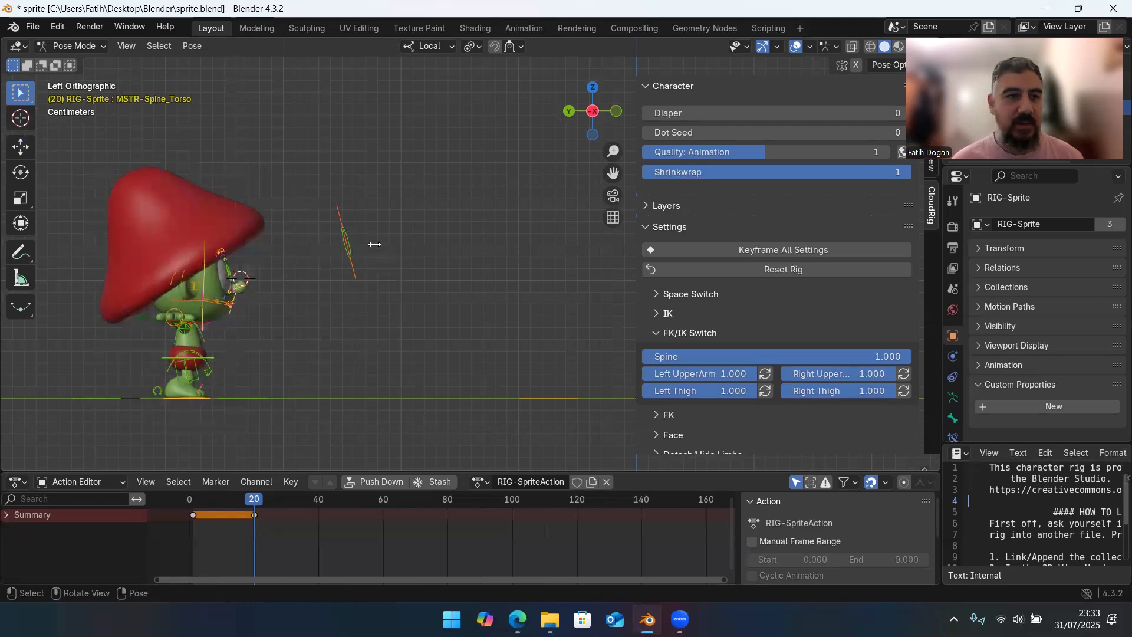
- Activate the Move tool, place the 3D cursor just in front of the sprite's face and deselect all rig controls
left_click(20, 148)
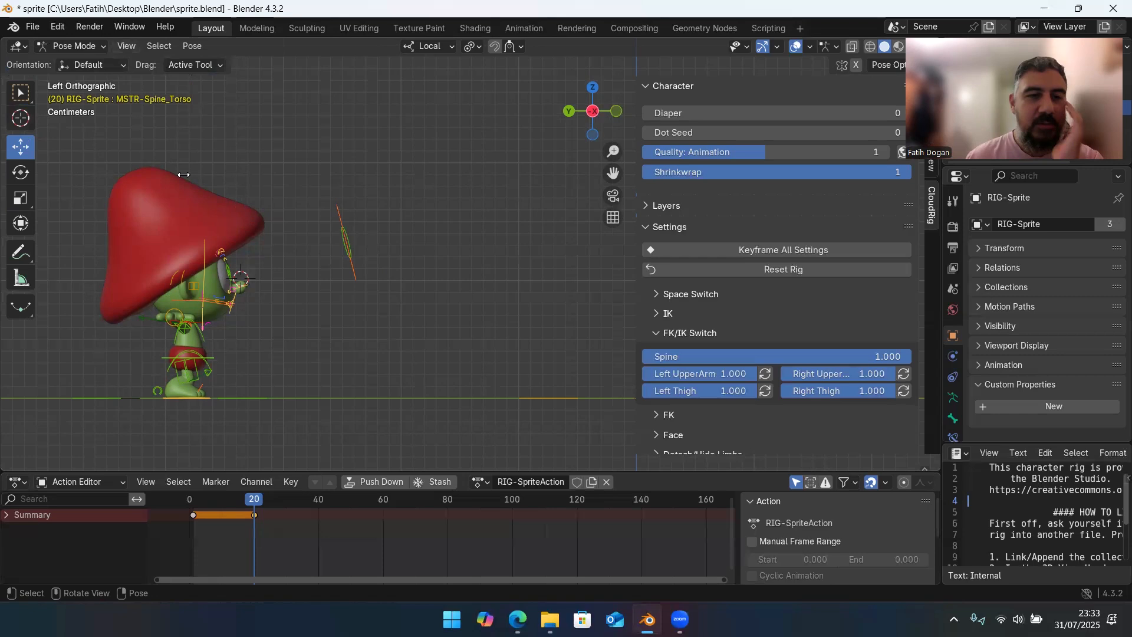
right_click_drag(193, 257, 266, 266, "shift")
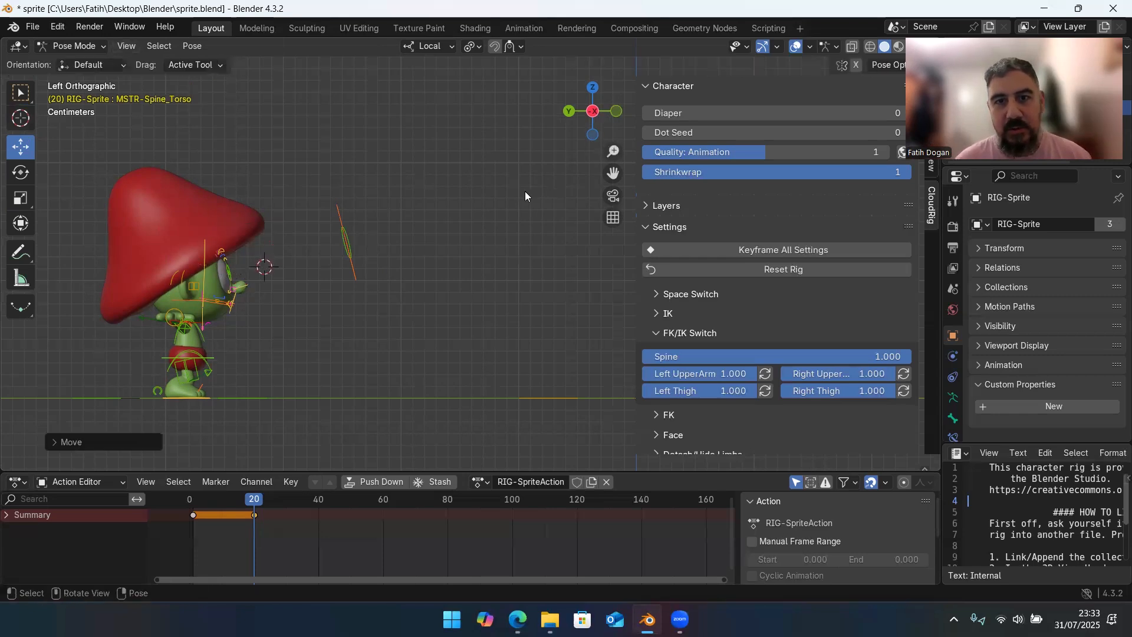
mouse_move(614, 152)
left_mouse_down()
mouse_move(617, 117)
mouse_move(607, 189)
mouse_move(579, 175)
mouse_move(612, 150)
left_mouse_up()
scroll(612, 150, "down", 2)
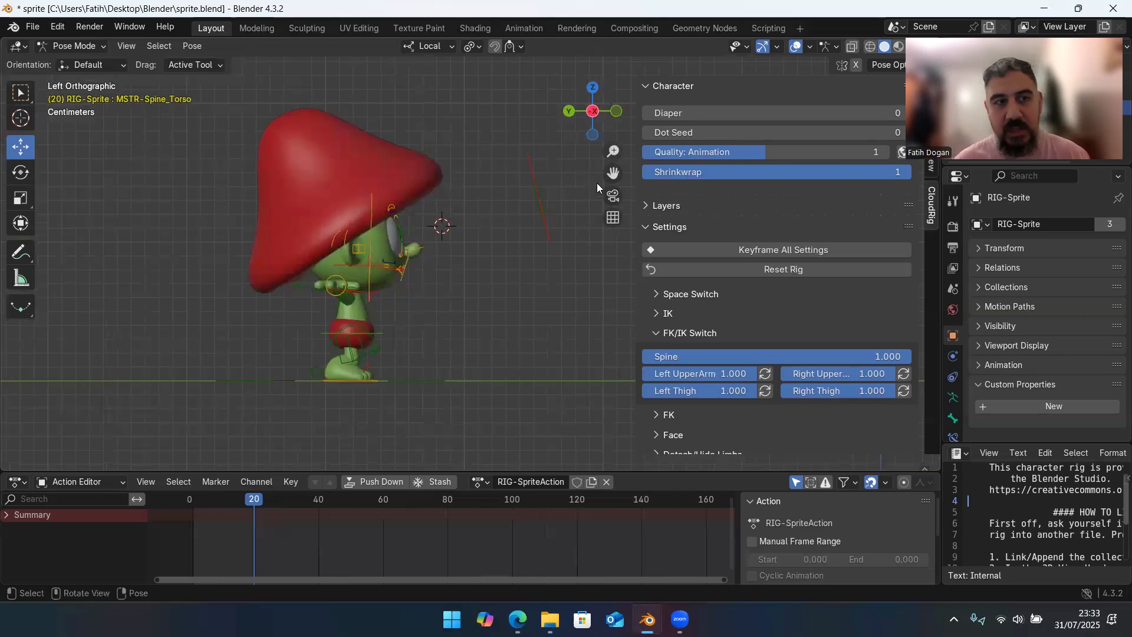
middle_click_drag(451, 243, 496, 196, "ctrl")
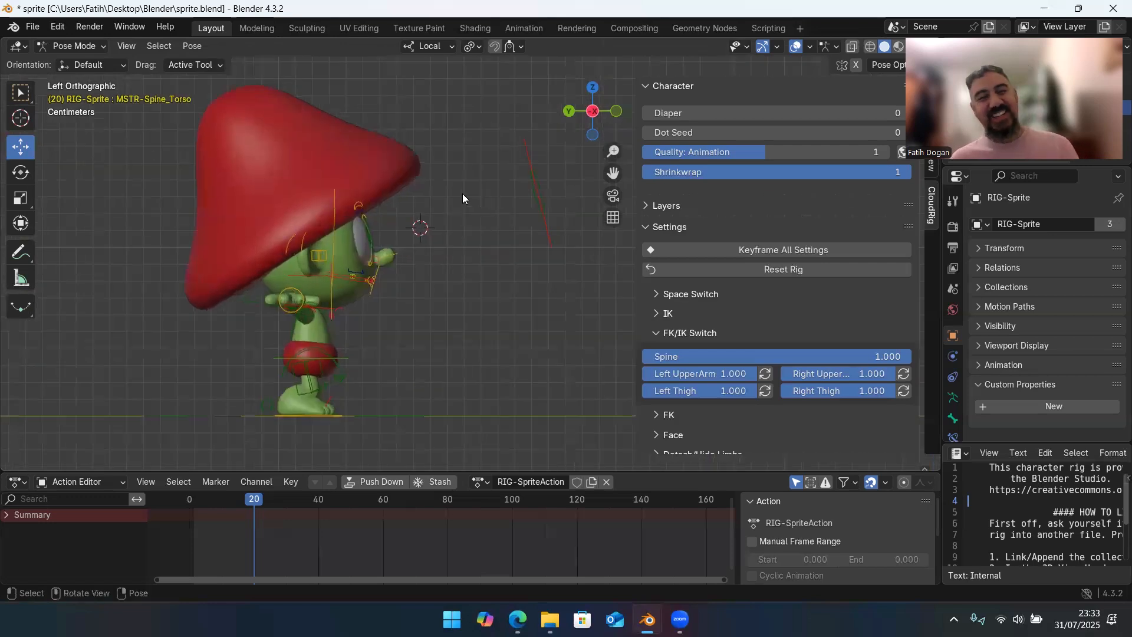
left_click(21, 93)
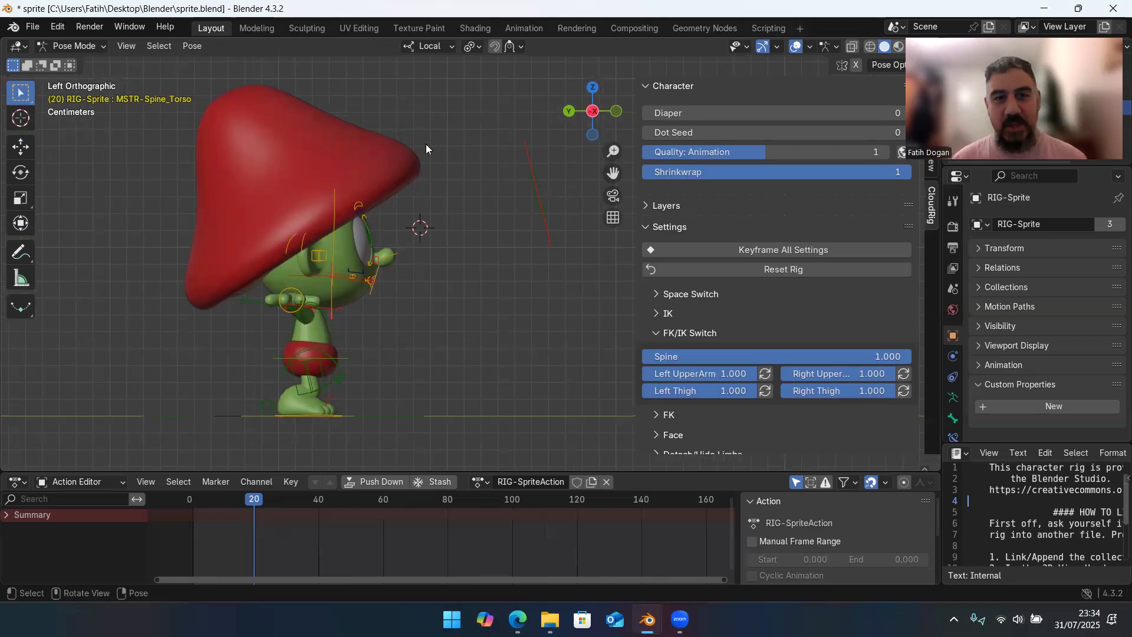
middle_click_drag(424, 147, 422, 227, "shift")
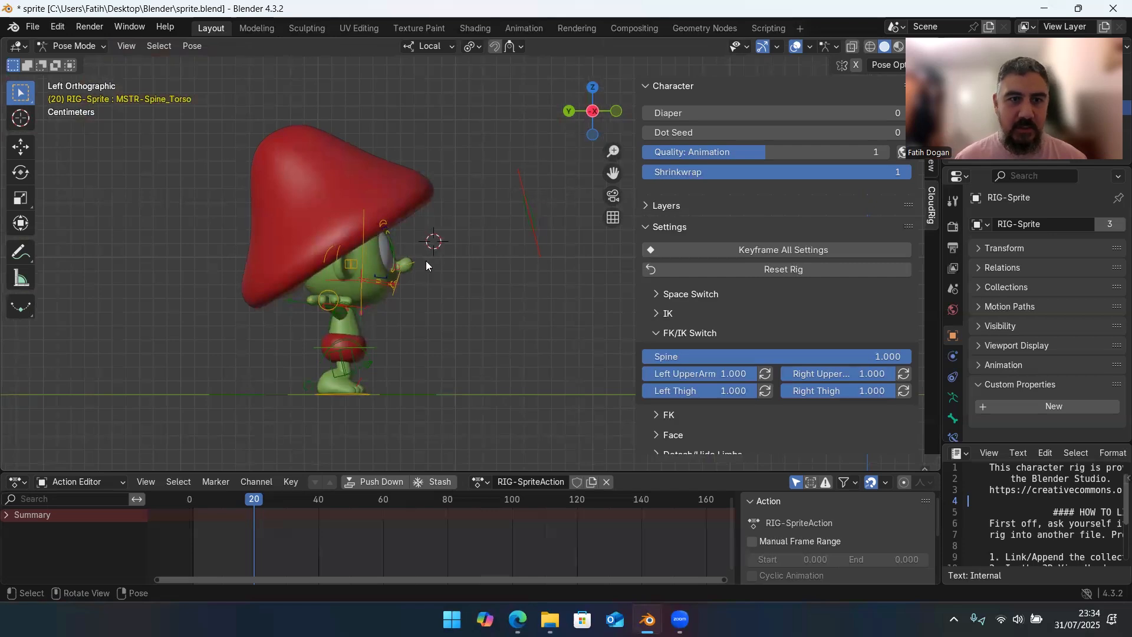
left_click(22, 147)
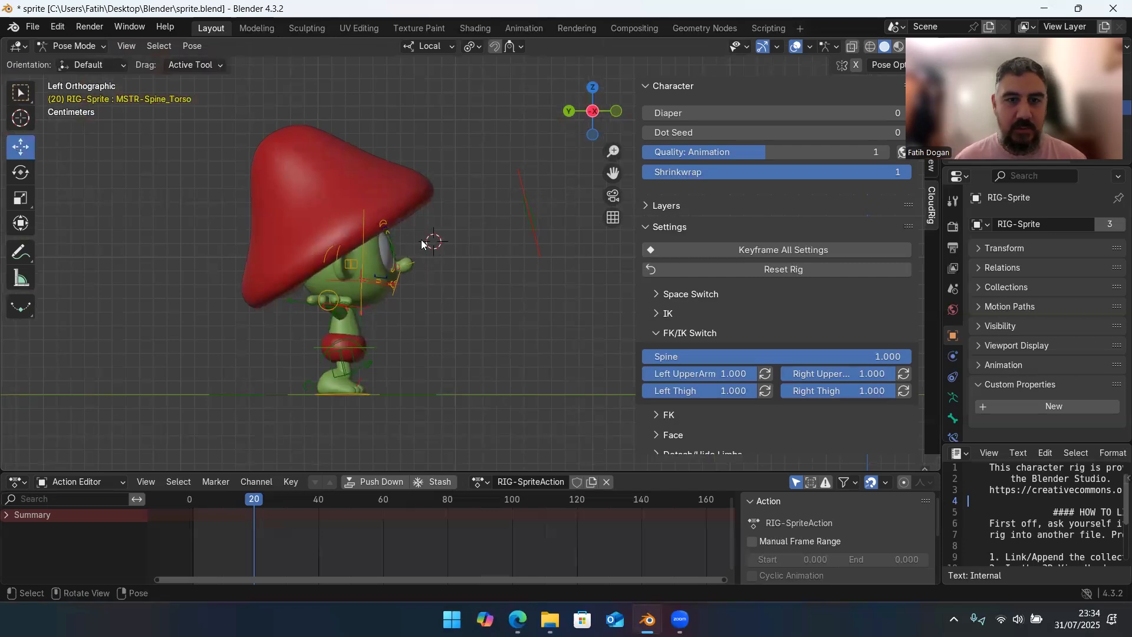
left_click(374, 349)
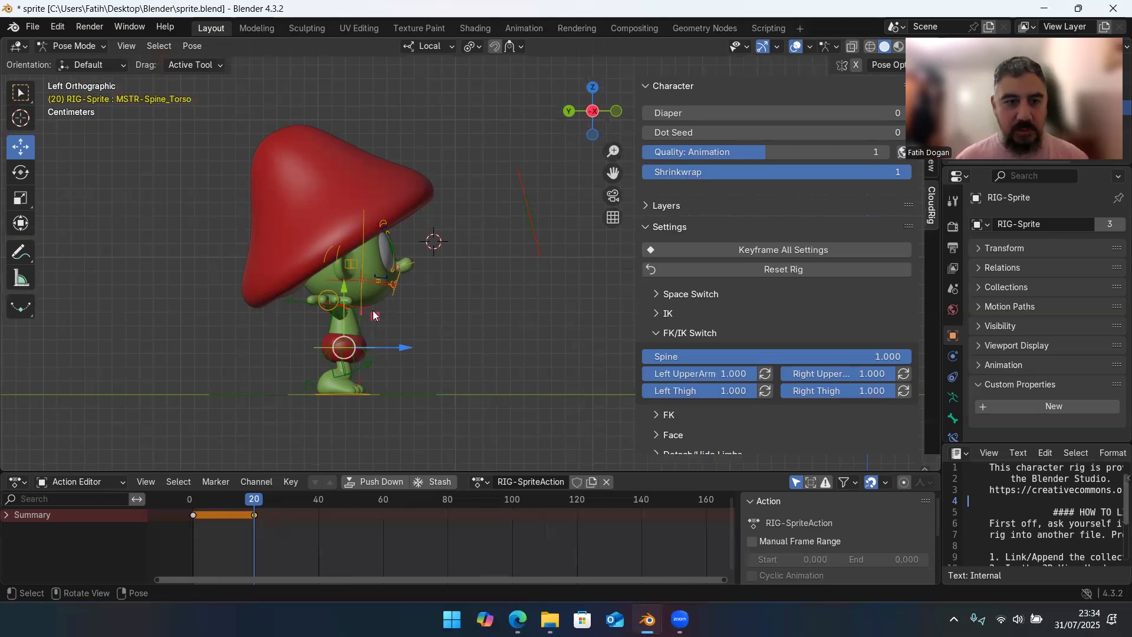
left_click(440, 291)
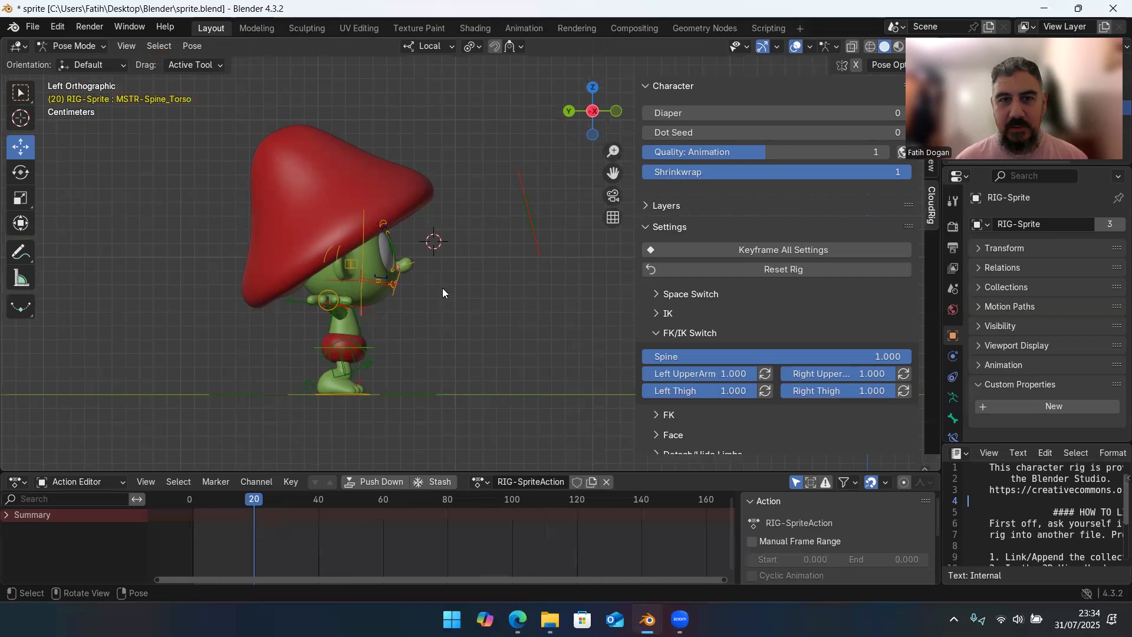
- Switch the viewport to the front orthographic view and frame the sprite from head to feet
left_click(570, 112)
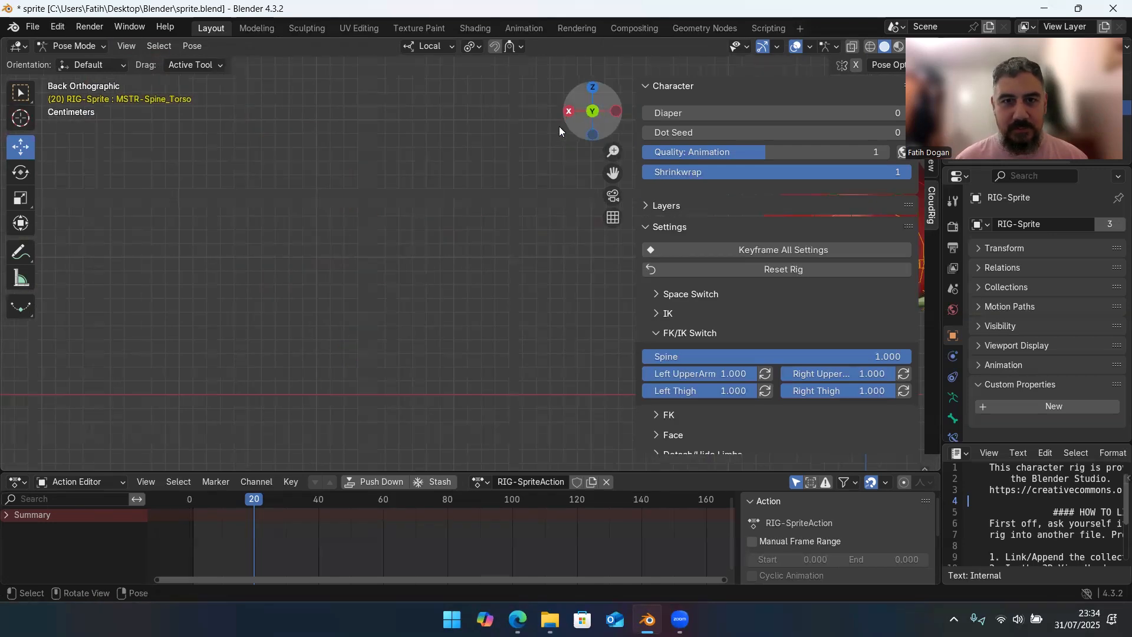
left_click(593, 112)
middle_click_drag(265, 257, 458, 232, "shift")
middle_click_drag(382, 227, 422, 210, "shift")
middle_click_drag(322, 267, 303, 390, "ctrl")
middle_click_drag(388, 176, 365, 297, "ctrl")
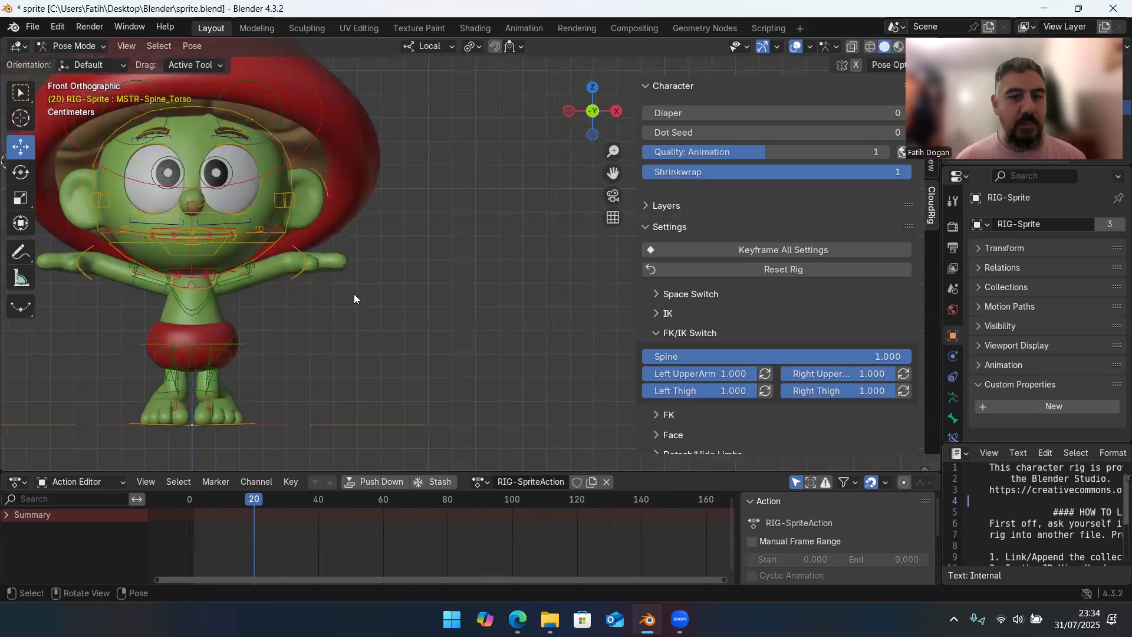
- Switch to ChatGPT in the browser, ask how to create 2 camera views, 1 side and 1 perspective, at the same time, and read the answer
left_click(514, 614)
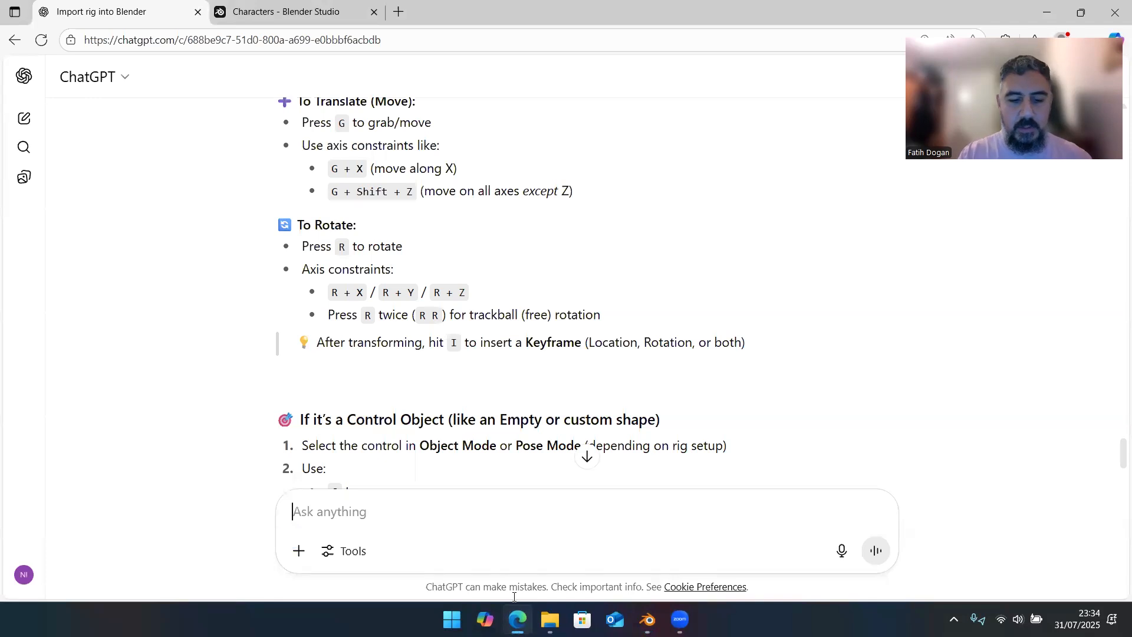
type("how do i created")
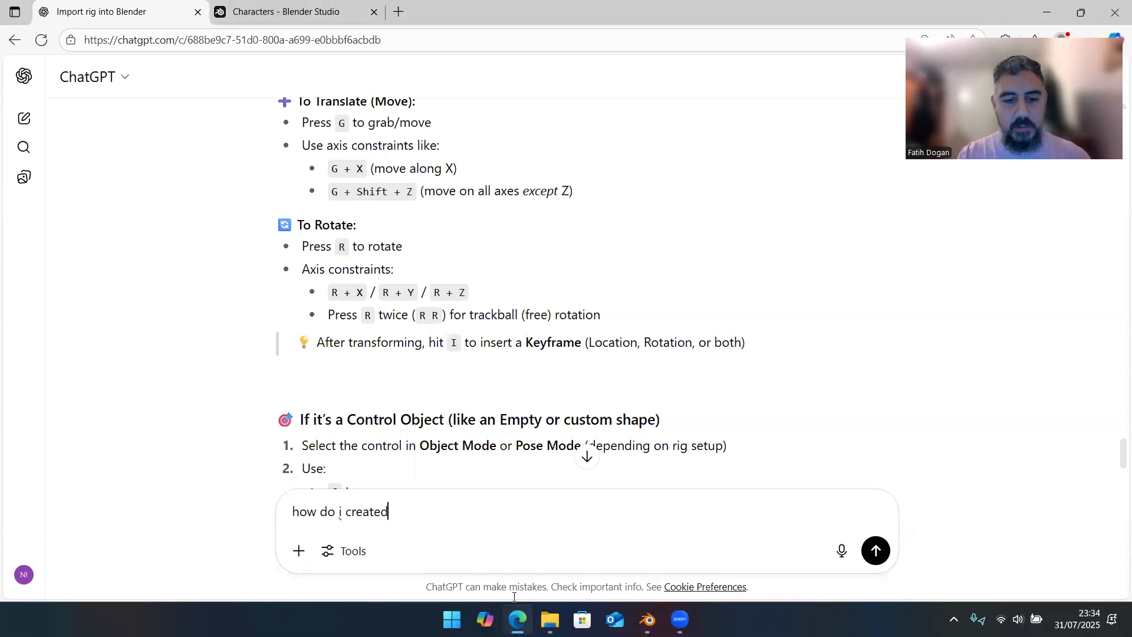
key("BackSpace")
type("2 camera v")
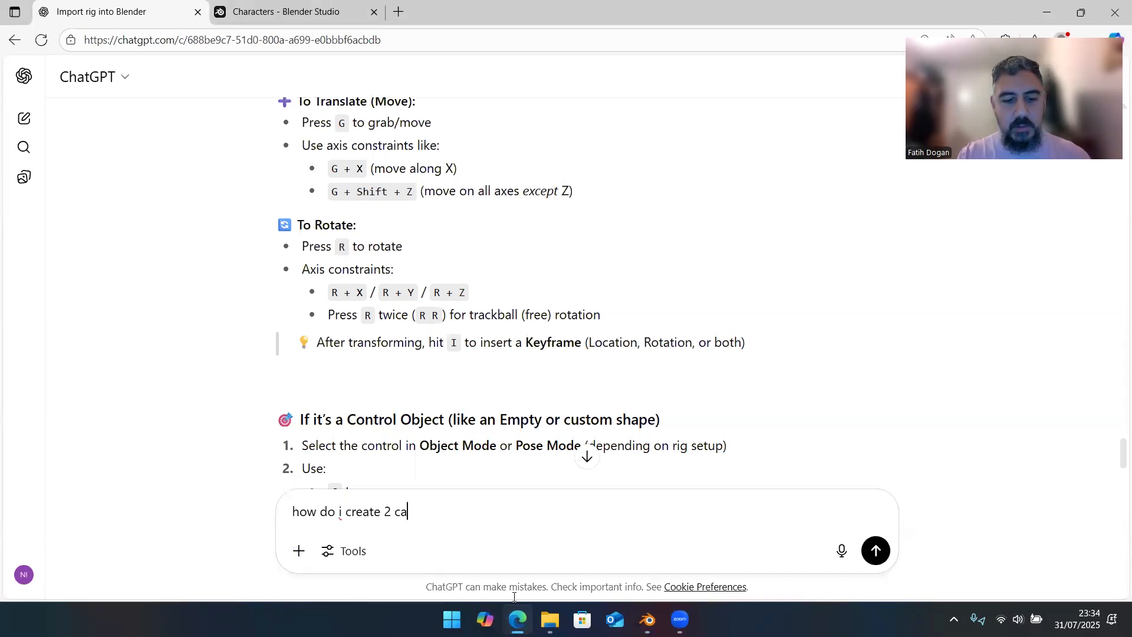
type("s 1 side and 1 perspectve")
key("BackSpace")
type("ive at the same time")
key("Return")
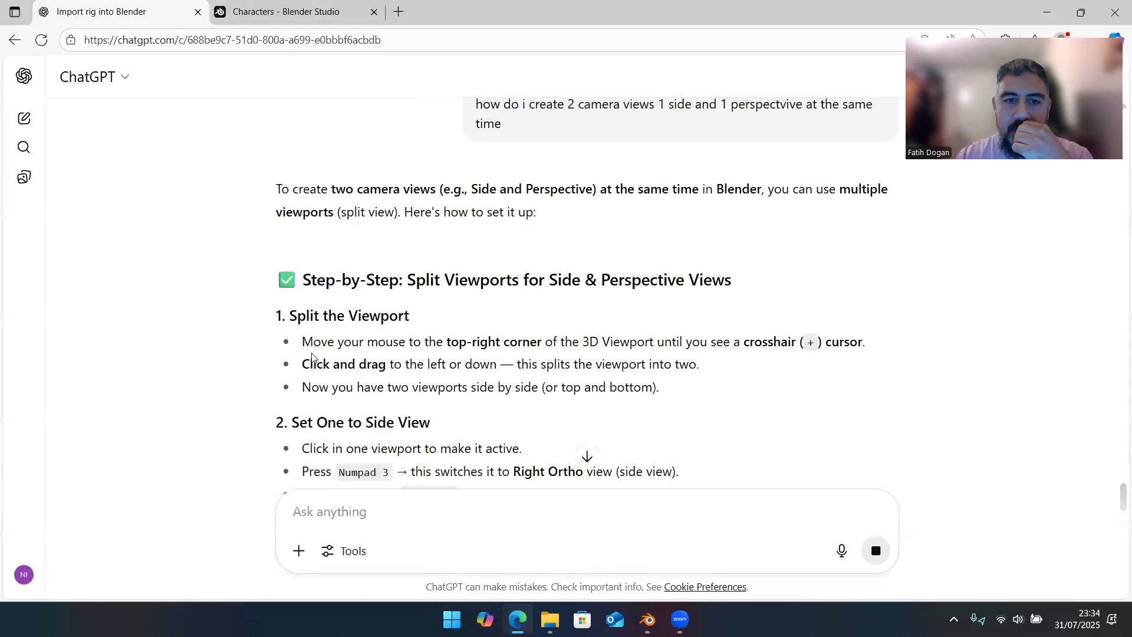
scroll(469, 411, "down", 2)
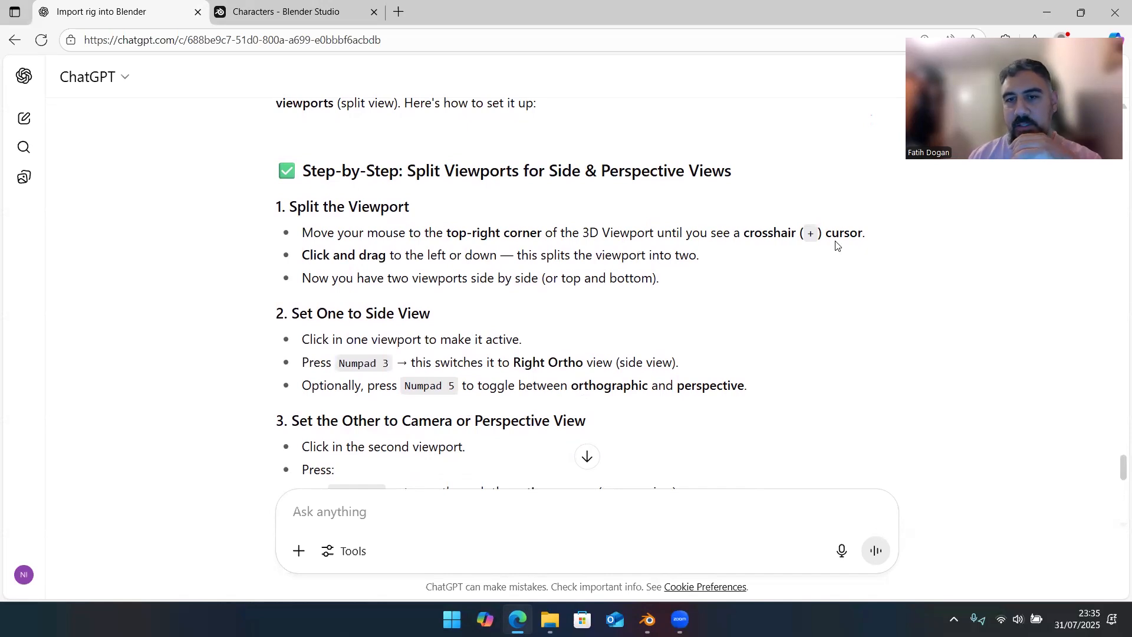
- Return to Blender and try to split the 3D viewport, rechecking ChatGPT's split-viewport instructions in between
key("alt+Tab")
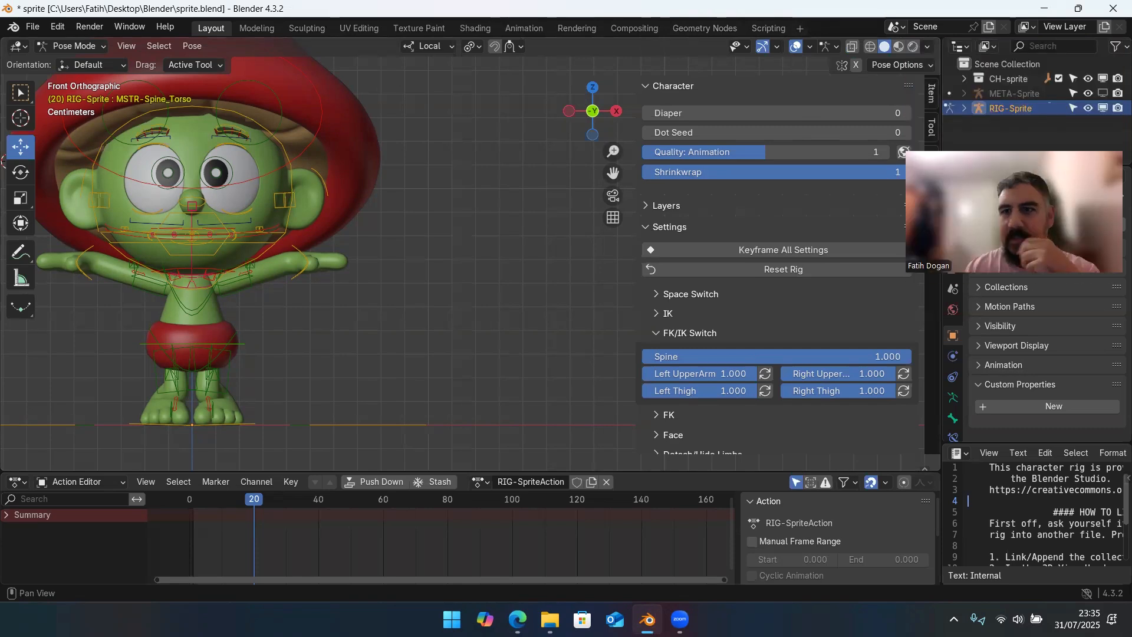
left_click(800, 29)
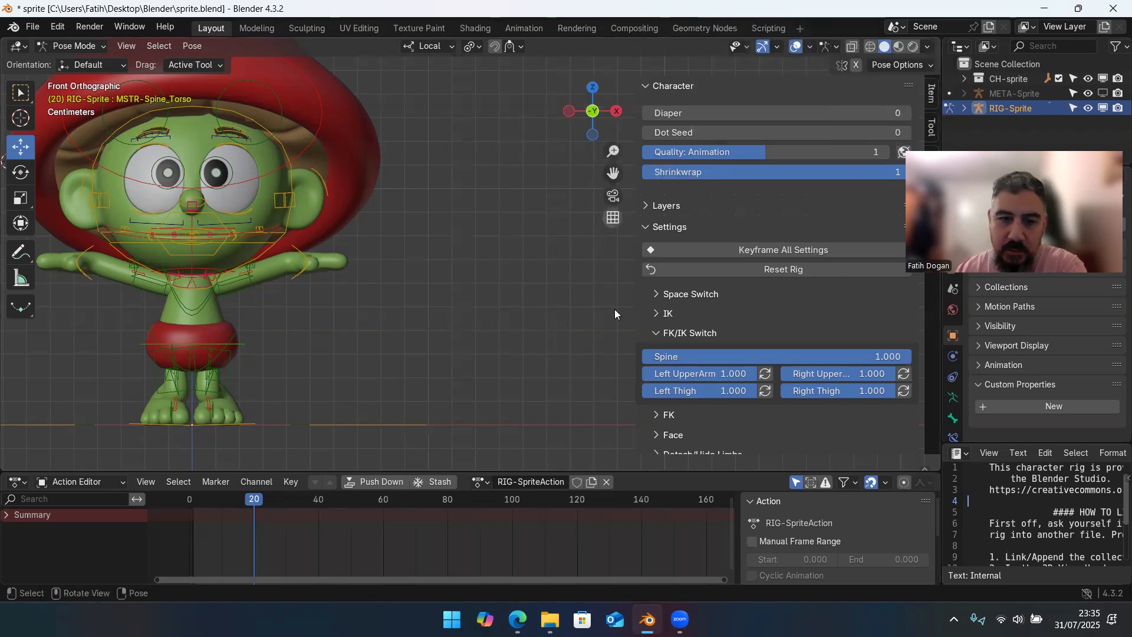
left_click(512, 618)
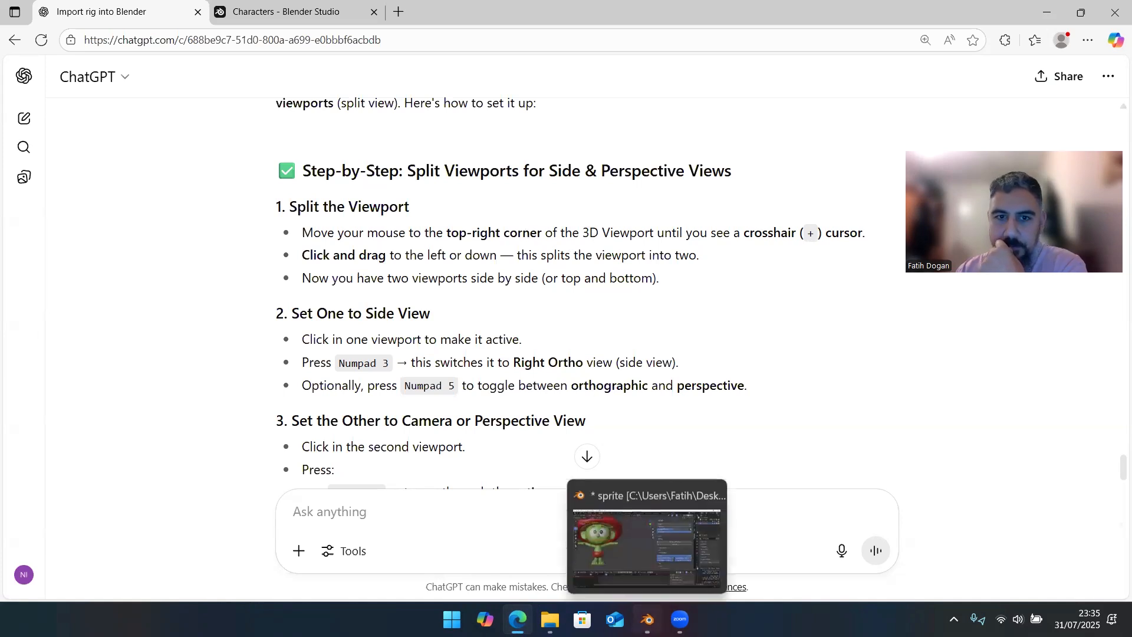
left_click(647, 620)
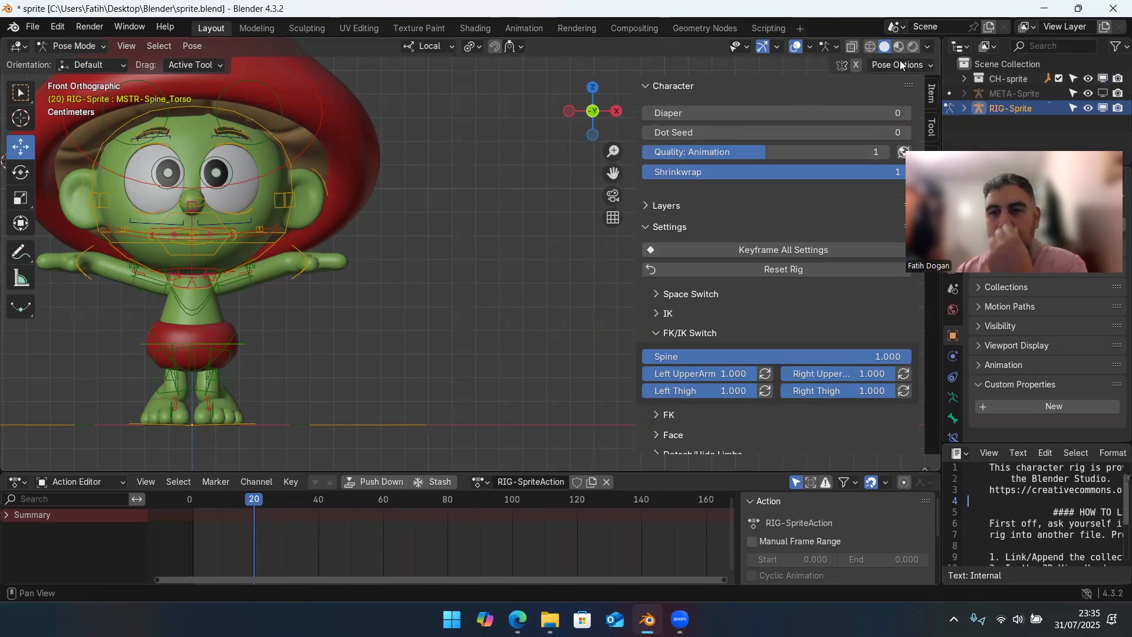
left_click(802, 28)
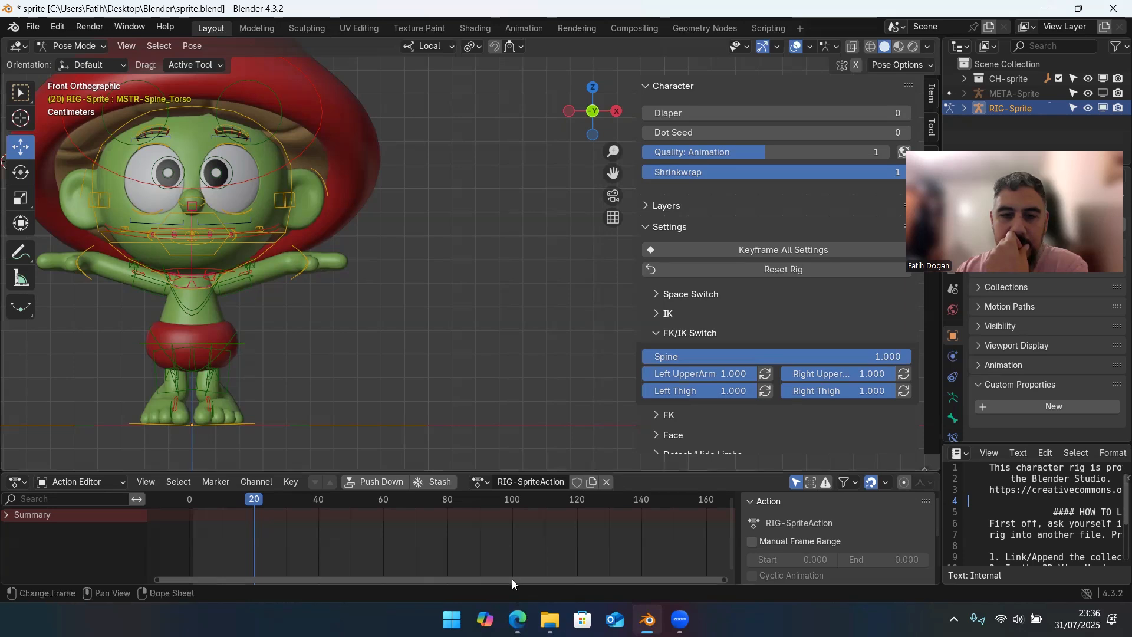
- Switch to the browser and play the video "Blender how to split screen and remove split screen" in full screen
left_click(516, 618)
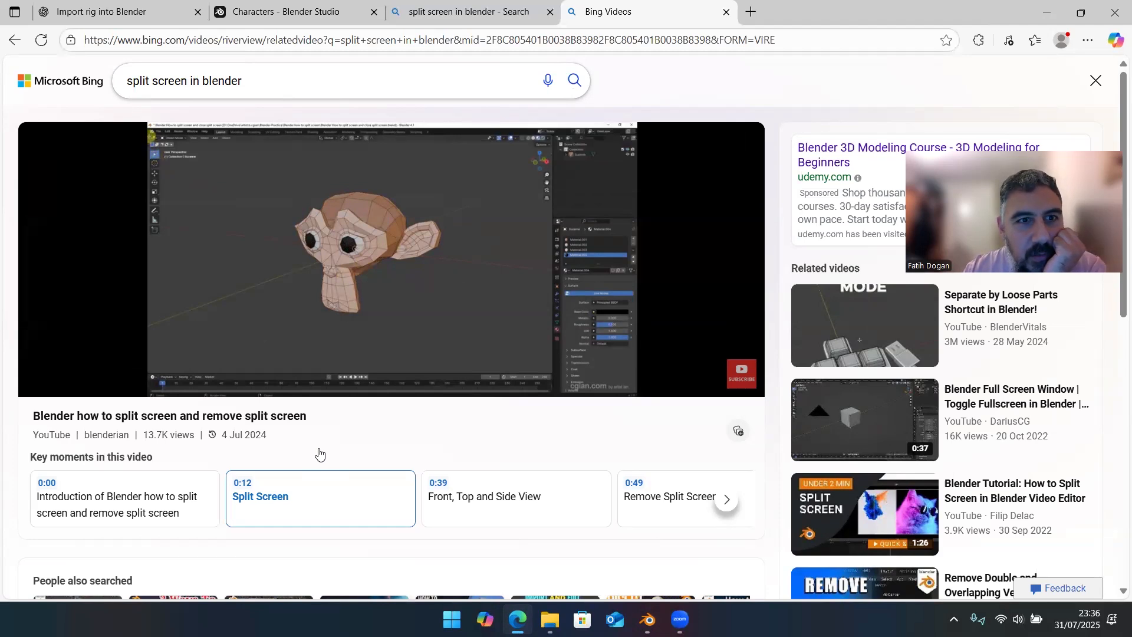
left_click(33, 394)
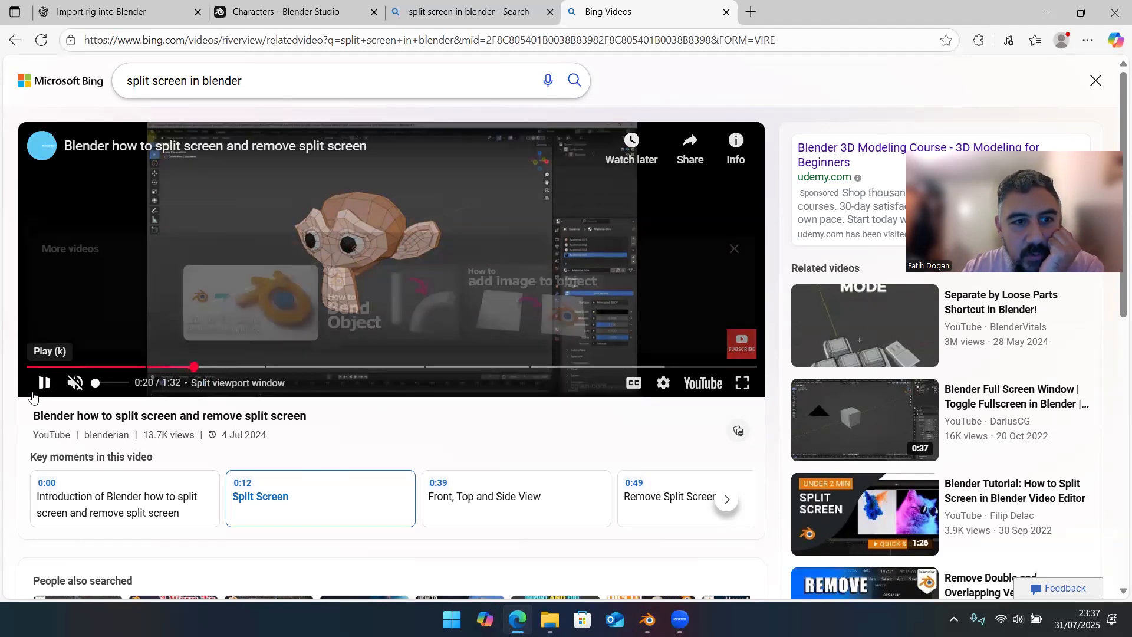
left_click(742, 382)
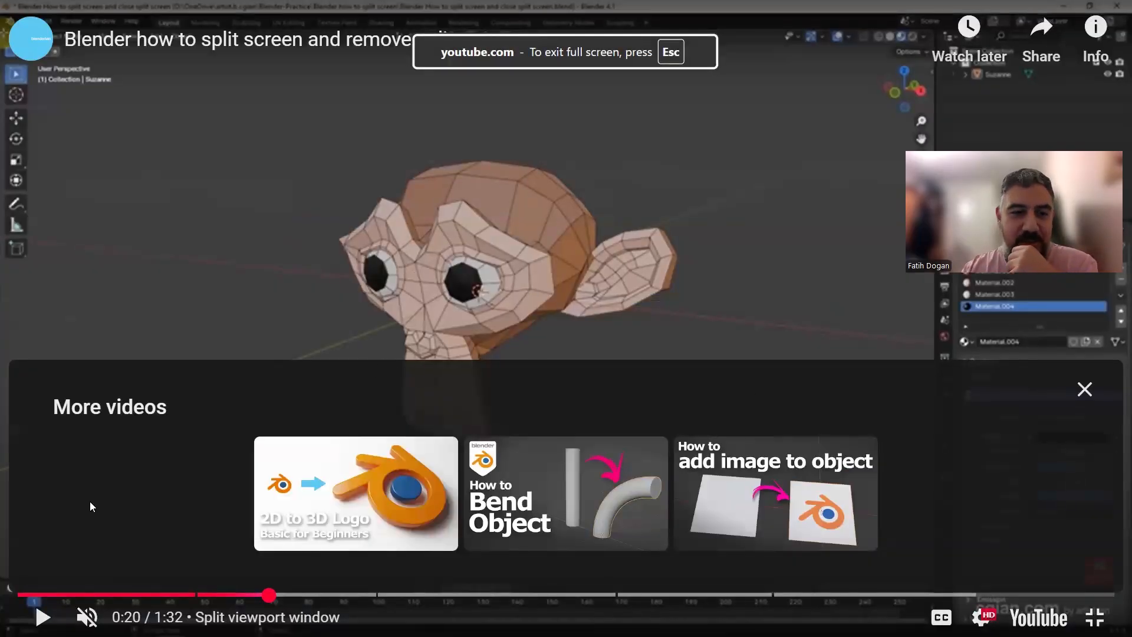
left_click(42, 617)
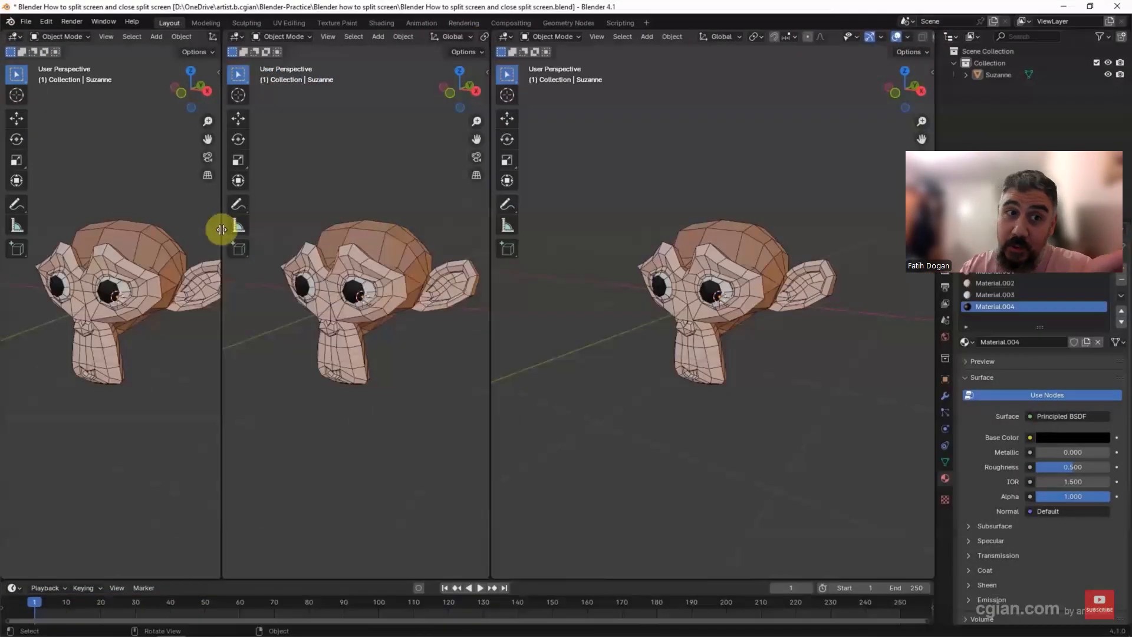
- Watch how the video splits the viewport, sets front, top and side views, and removes a split, replaying the removal part
left_click_drag(488, 32, 443, 313)
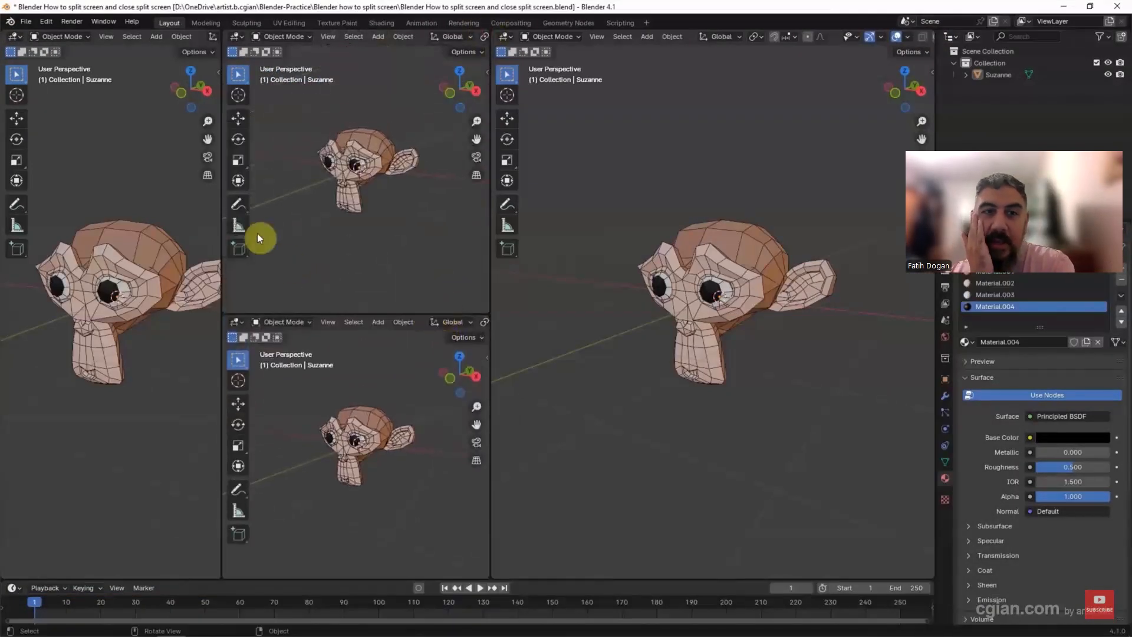
left_click(179, 96)
left_click(459, 71)
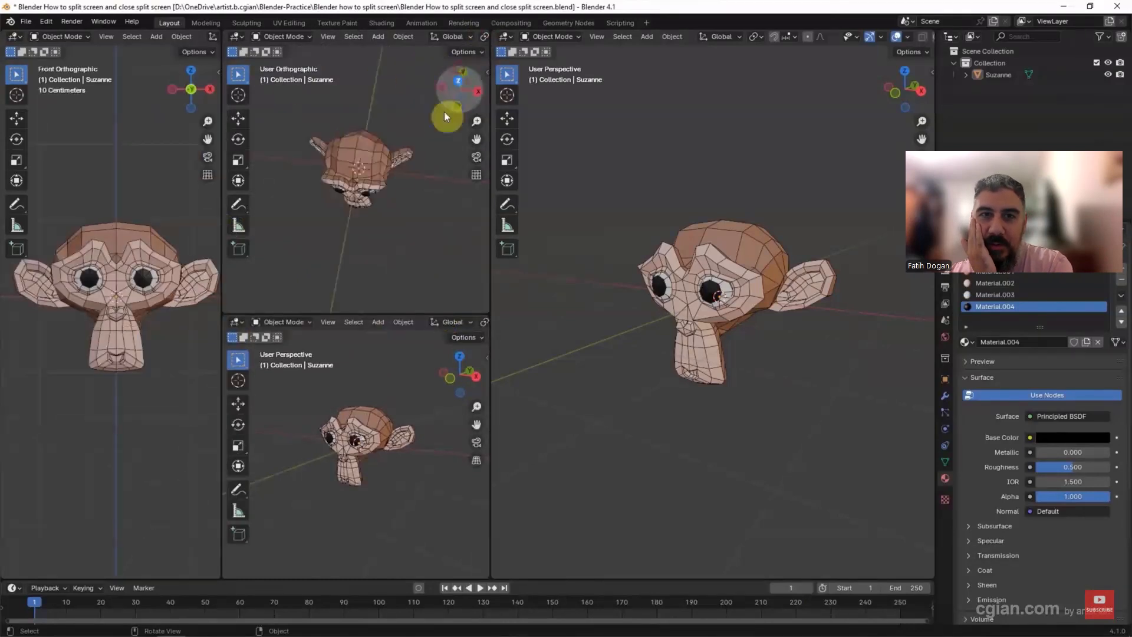
left_click(476, 378)
left_click(473, 375)
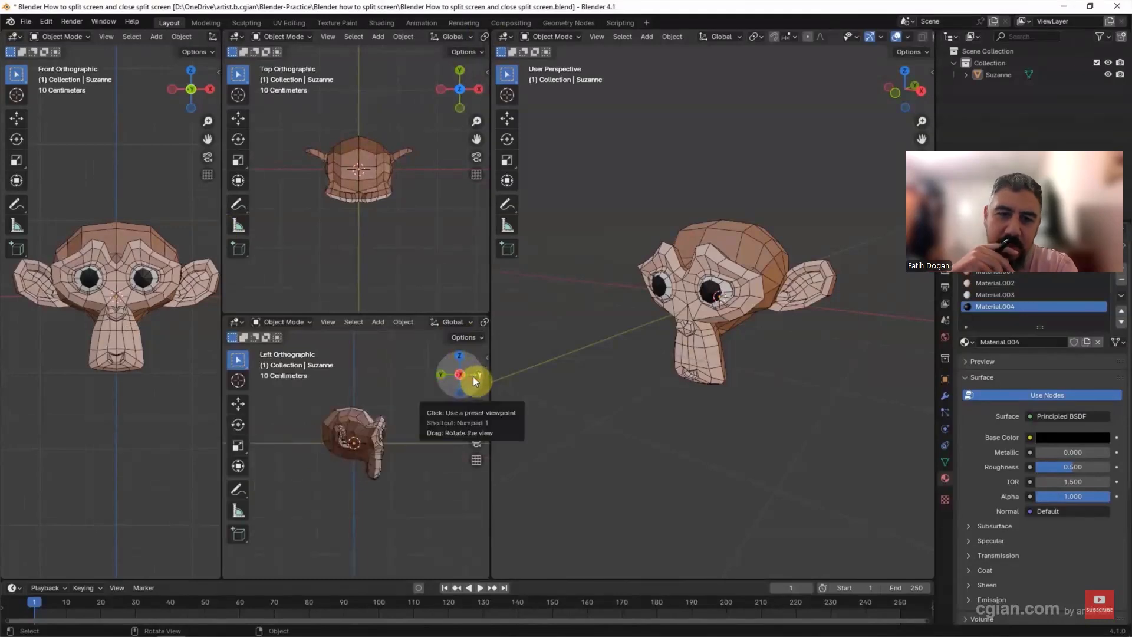
right_click(363, 312)
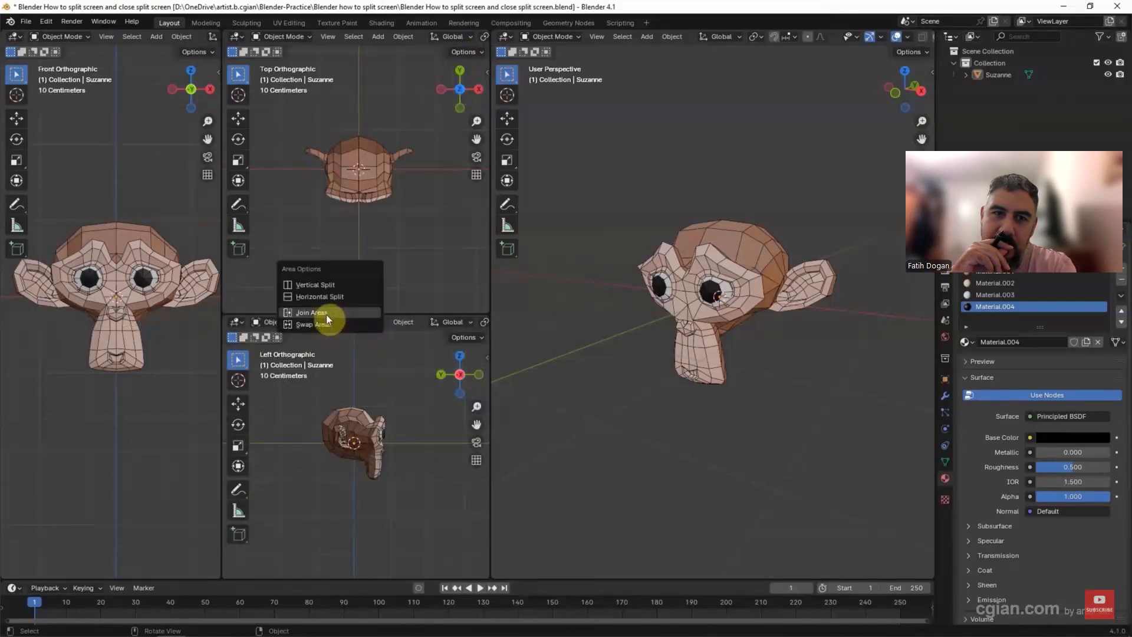
left_click(326, 316)
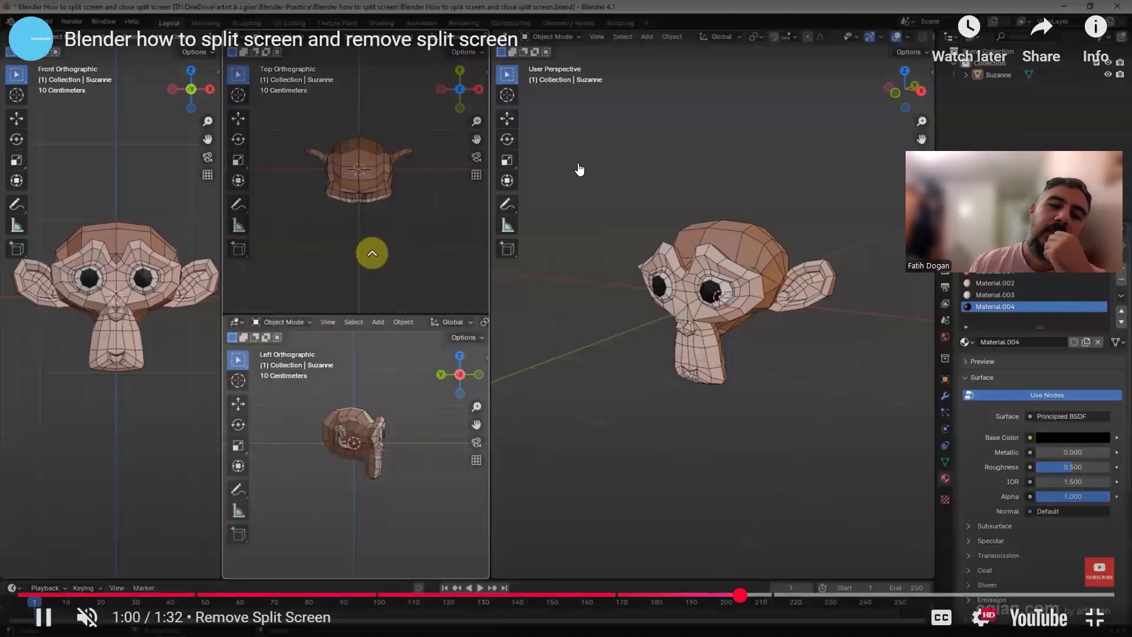
left_click(791, 595)
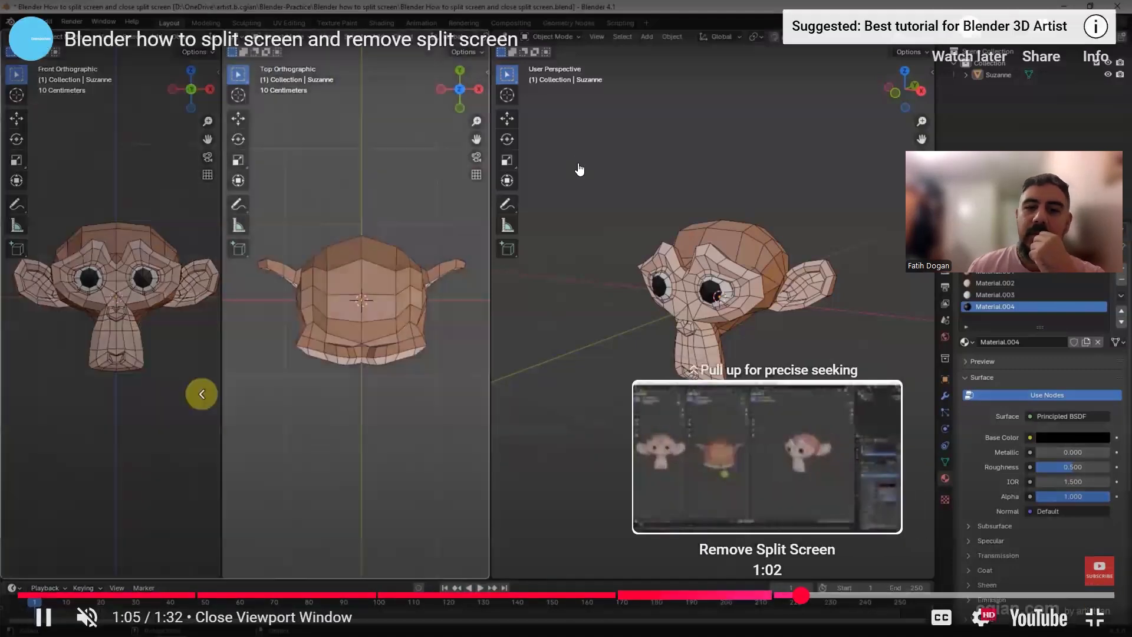
left_click(768, 595)
left_click(743, 595)
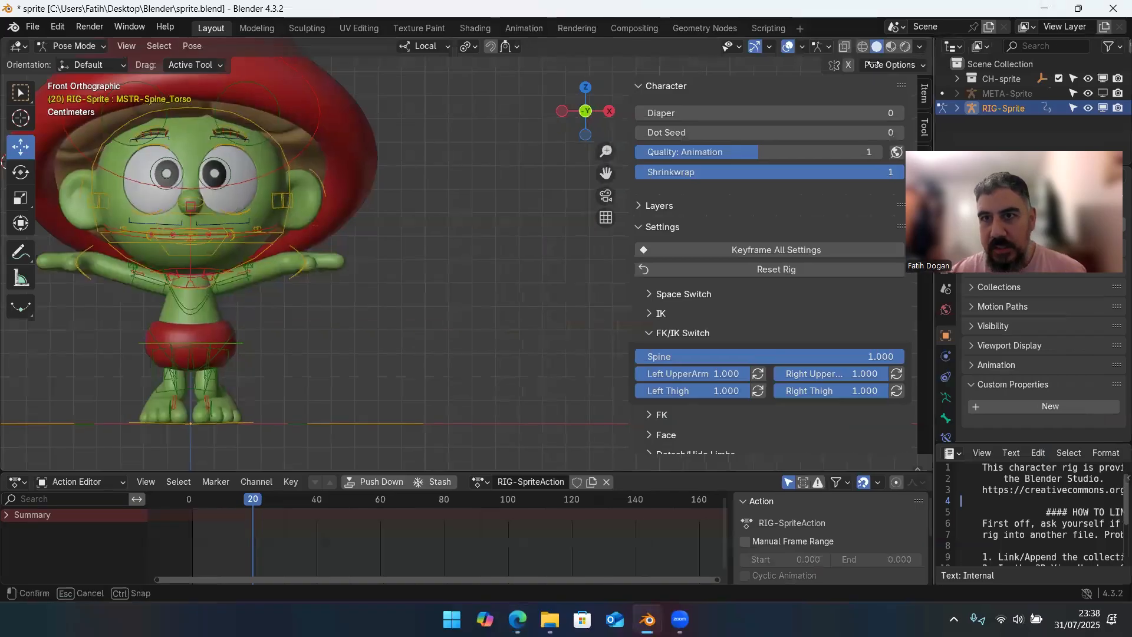
- Return to Blender, split the 3D viewport into two side-by-side views and show the Item properties in the narrower one
left_click_drag(915, 74, 410, 171)
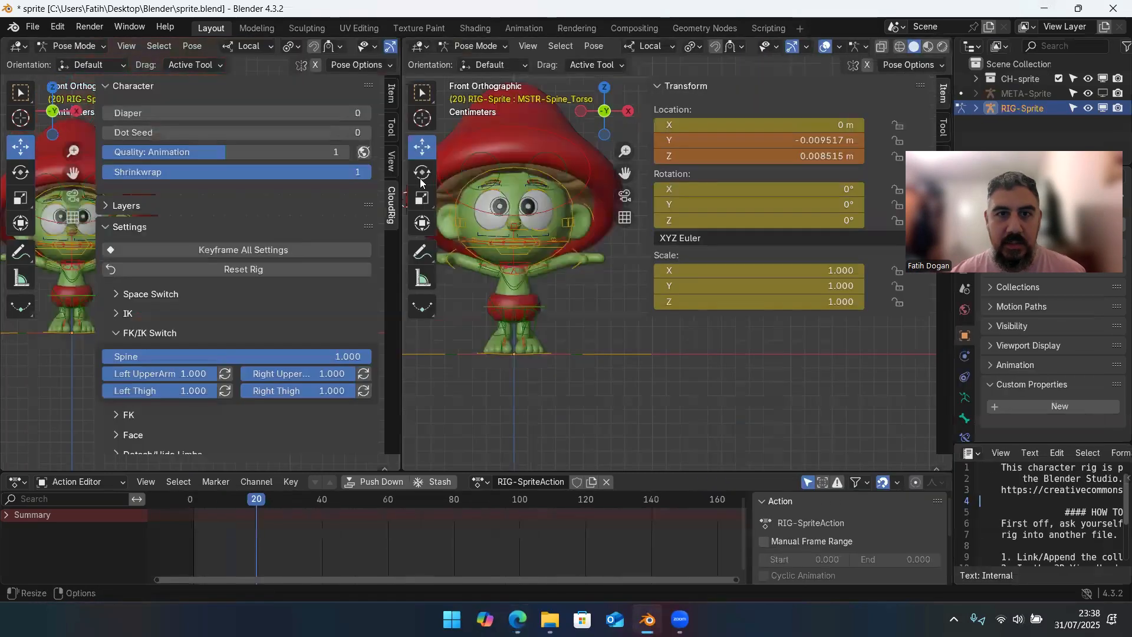
left_click(390, 92)
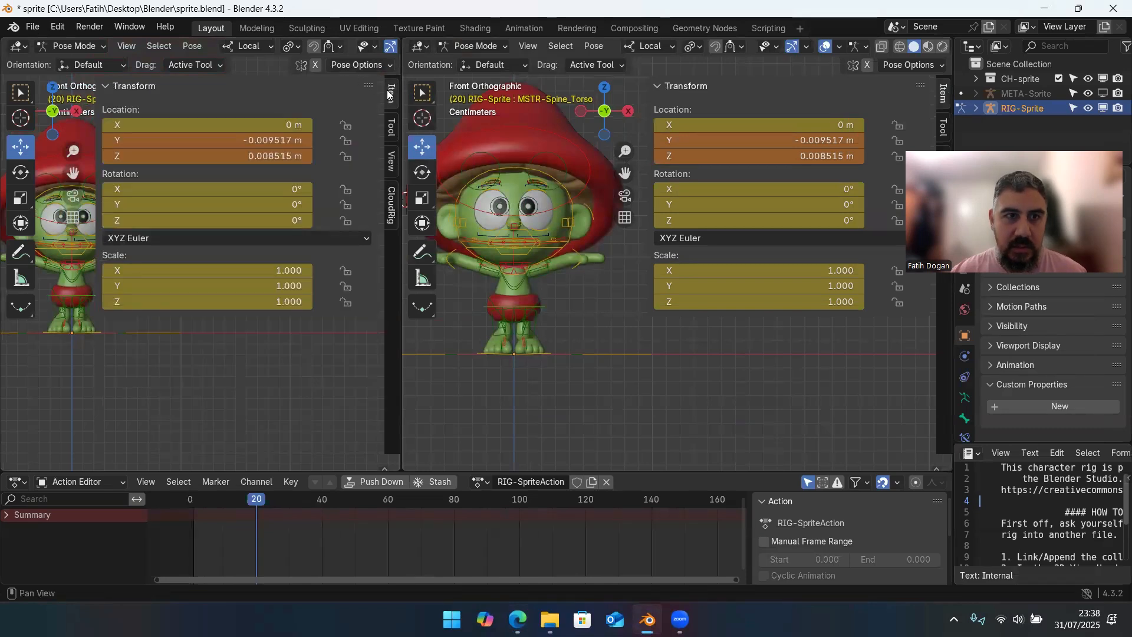
left_click(106, 86)
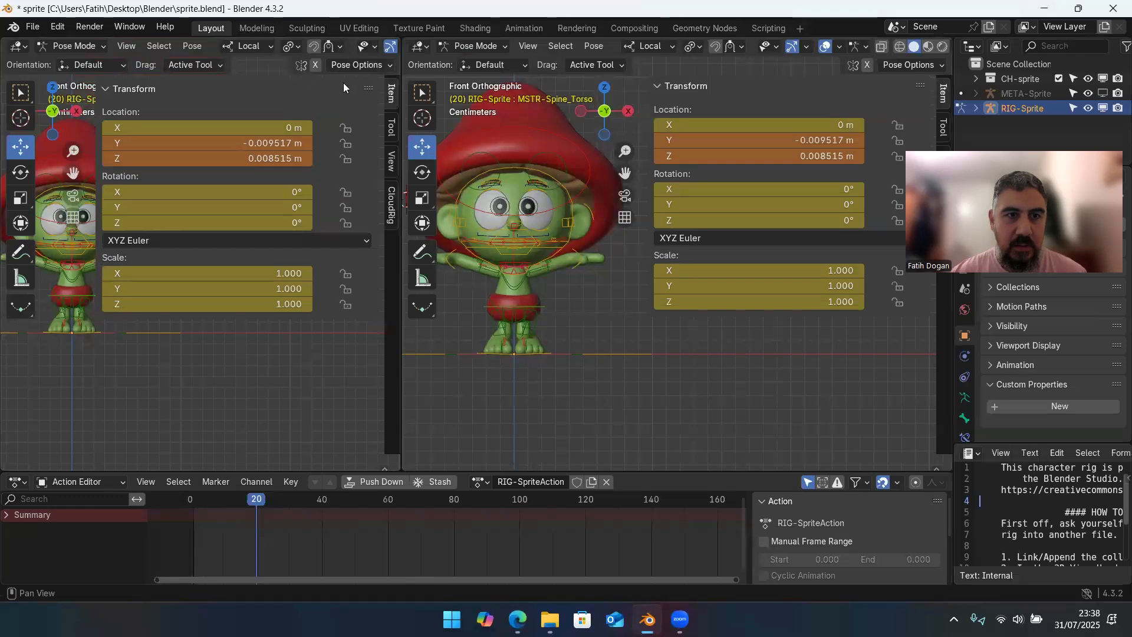
- Collapse the Transform properties in both 3D viewports and move their shared border to widen the narrower view
left_click(106, 84)
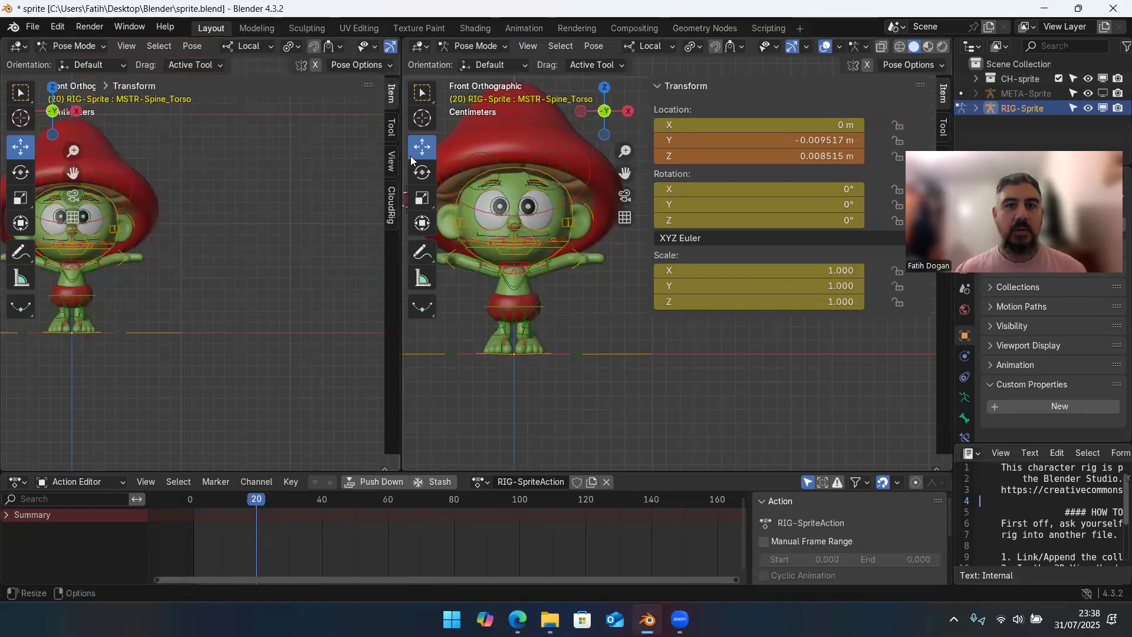
left_click_drag(401, 163, 555, 145)
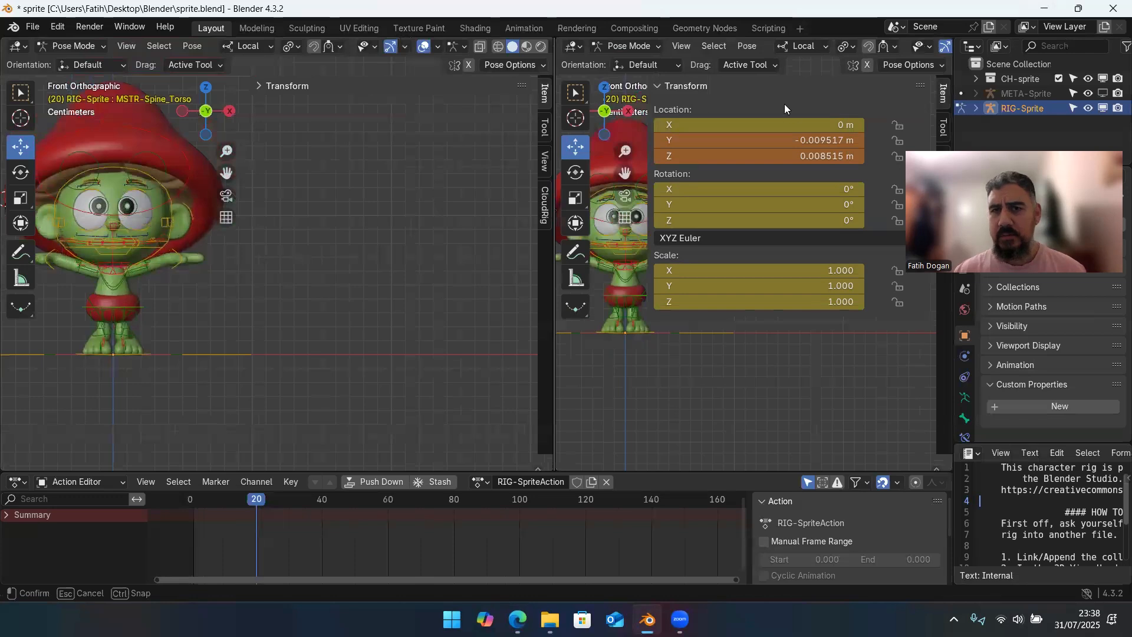
left_click(657, 87)
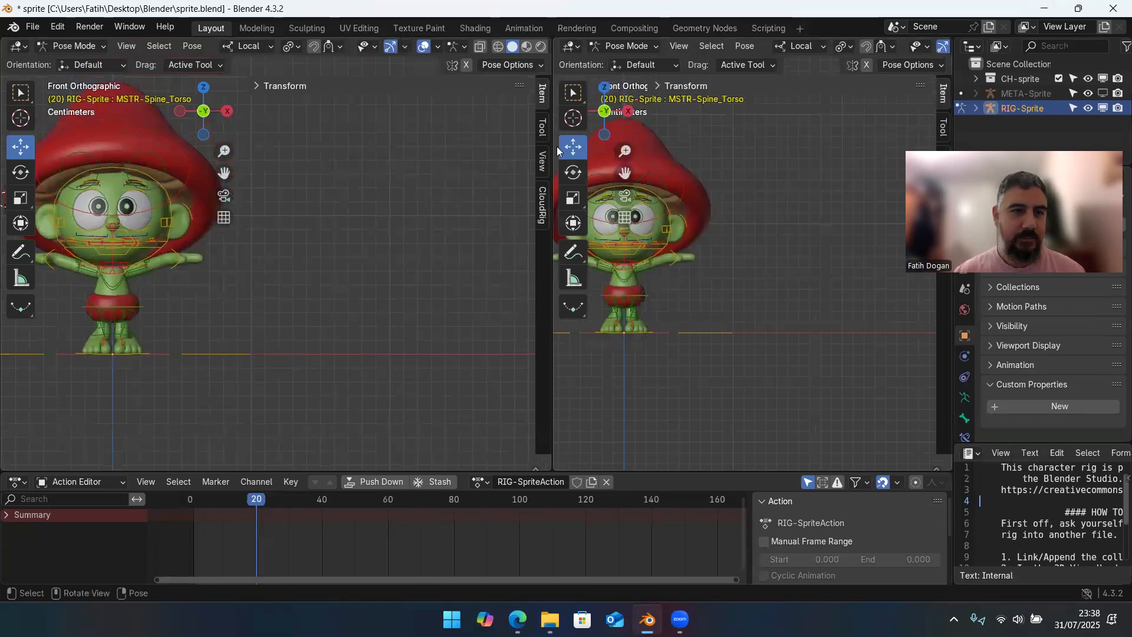
- Set the first 3D viewport to the Left Orthographic view and centre the character in it
left_click(180, 111)
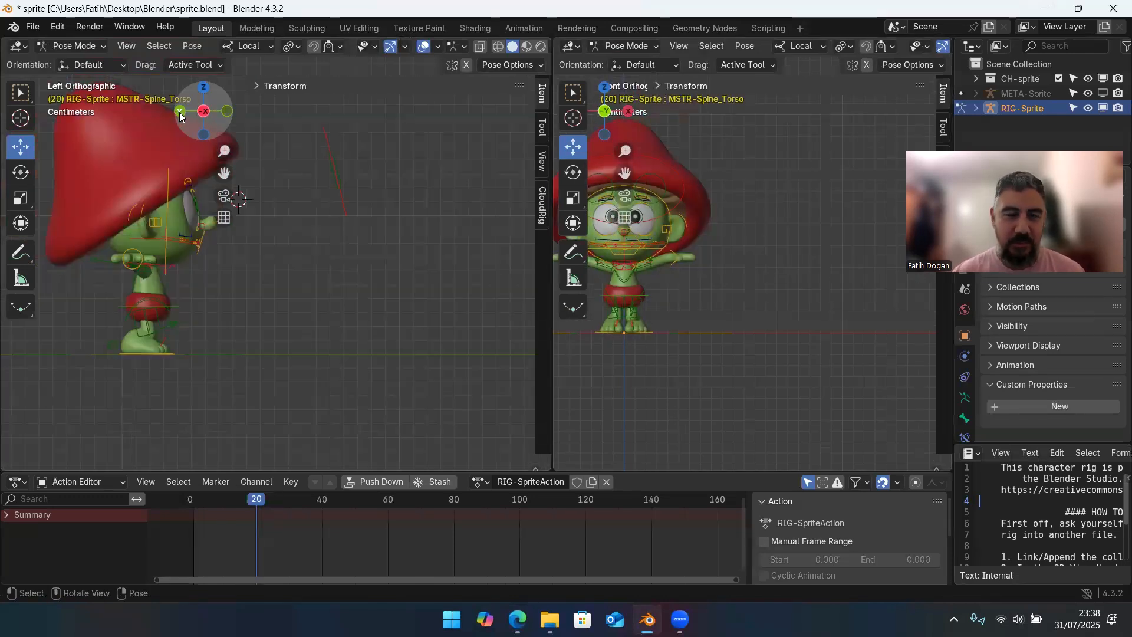
middle_click_drag(268, 138, 222, 116, "shift")
left_click(208, 110)
middle_click_drag(322, 185, 336, 211, "shift")
- Turn the second 3D viewport into an angled perspective view that shows the whole character from further away
left_click(605, 111)
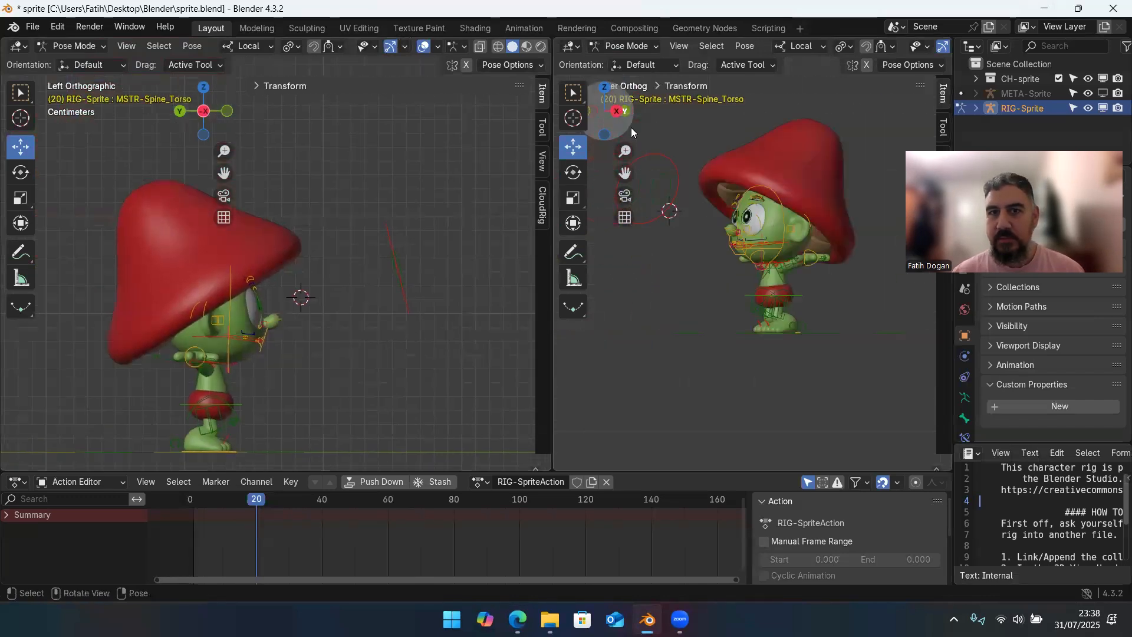
middle_click_drag(632, 132, 902, 161)
scroll(729, 294, "down", 8)
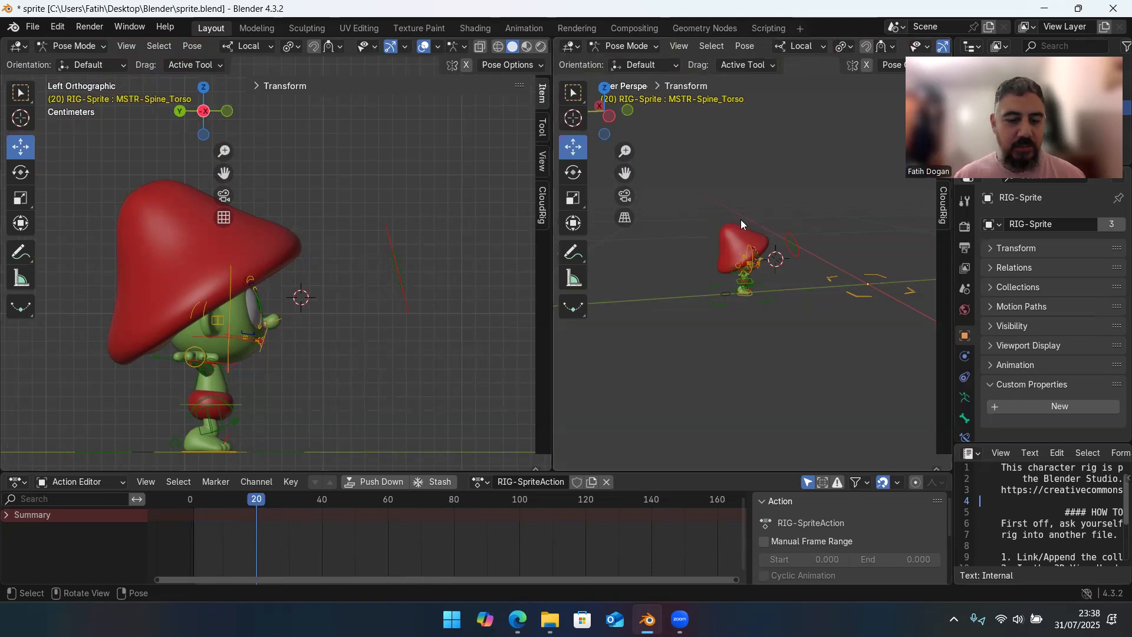
mouse_move(750, 218)
middle_mouse_down("shift")
mouse_move(656, 226)
mouse_move(791, 232)
mouse_move(785, 215)
mouse_move(741, 217)
middle_mouse_up("shift")
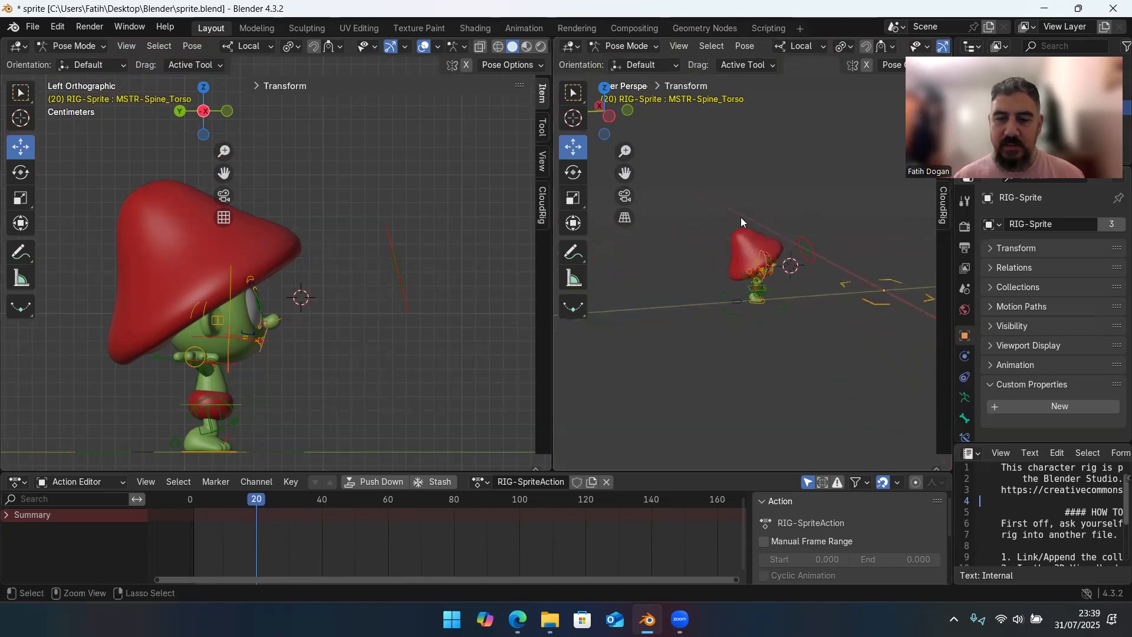
- Select the hips control MSTR-Spine_Hips and frame the lower body around it in the side view
left_click(762, 285)
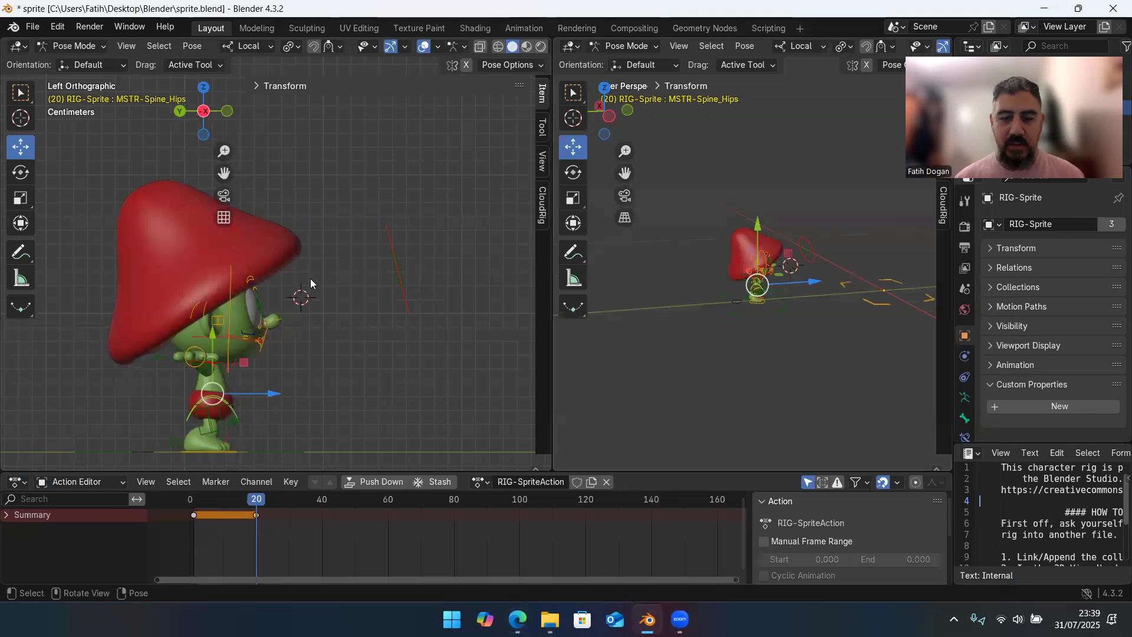
key("period")
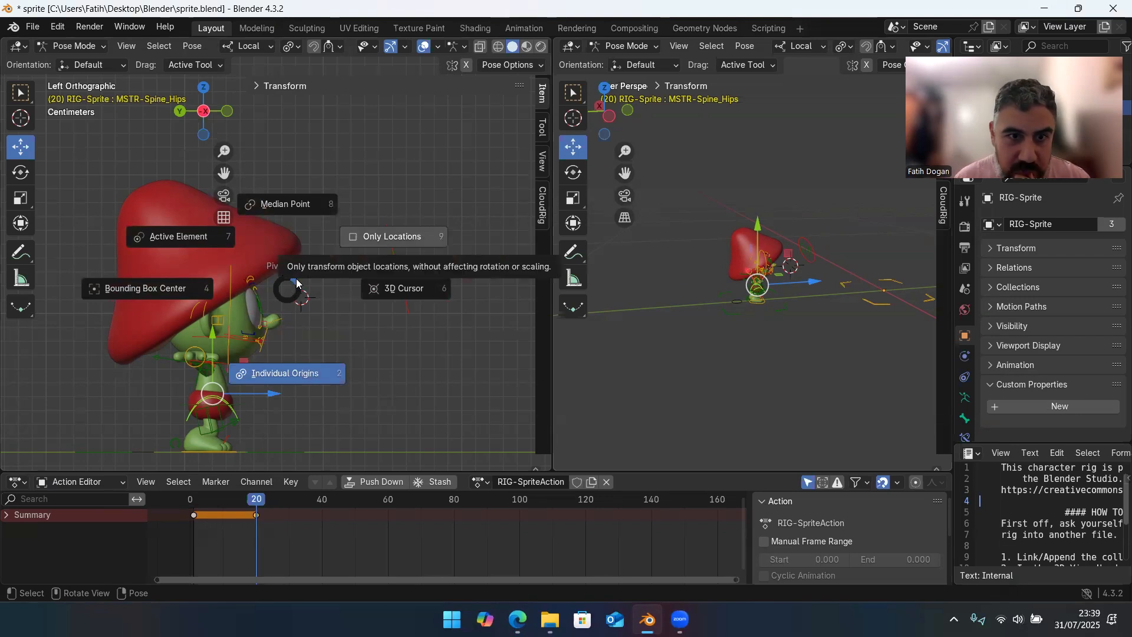
left_click(316, 321)
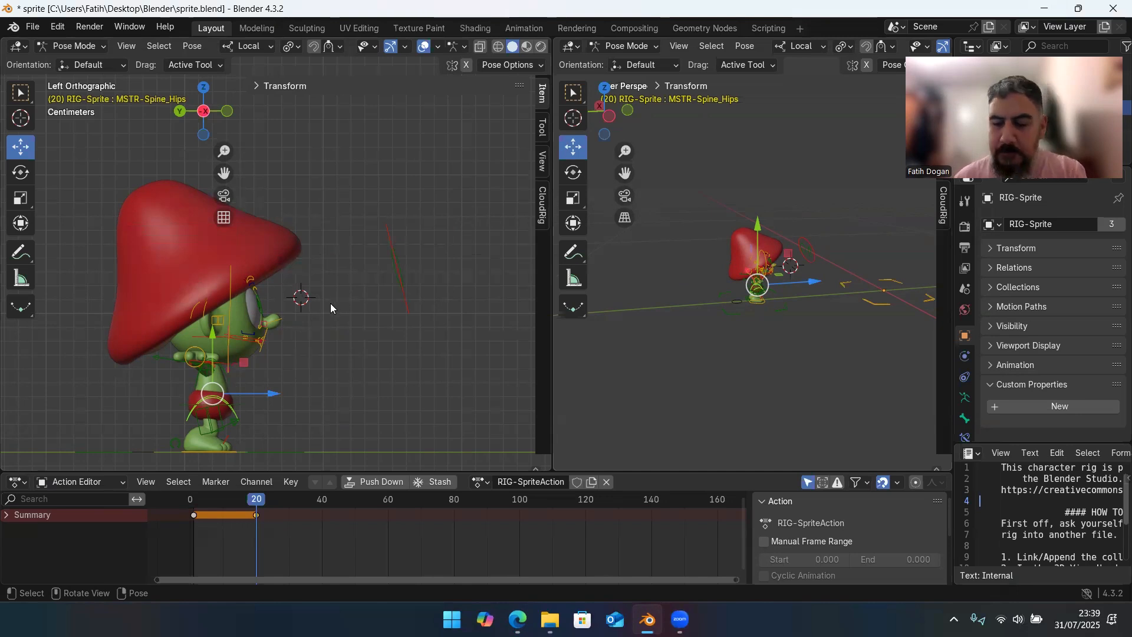
key("KP_Decimal")
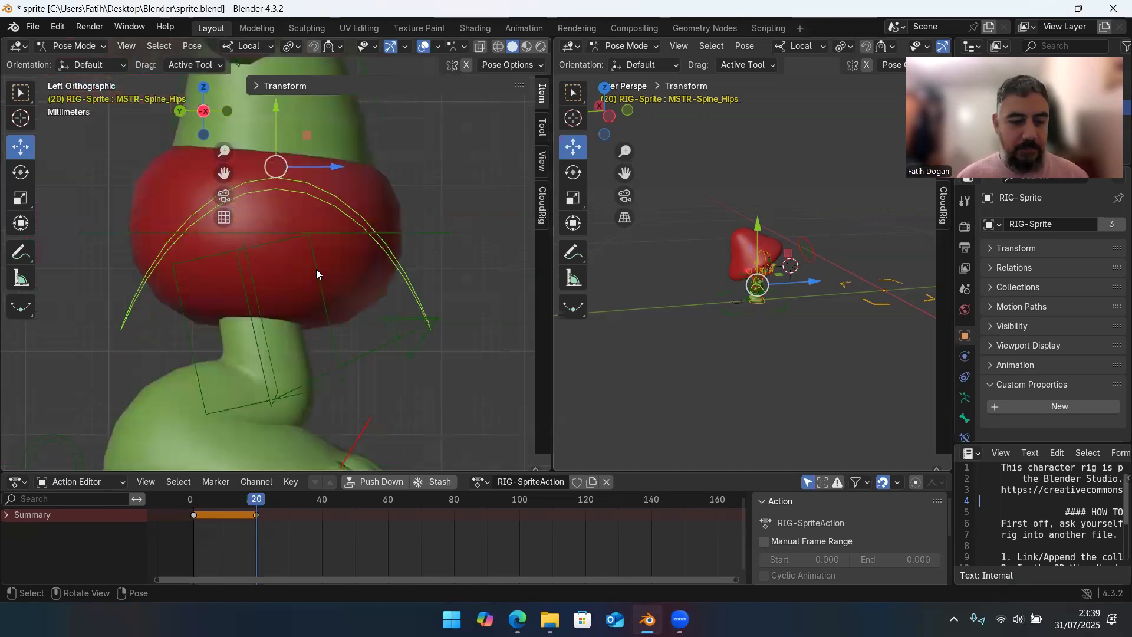
middle_click_drag(322, 264, 321, 350, "shift")
right_click_drag(379, 324, 287, 278, "ctrl")
right_click_drag(364, 301, 387, 312, "ctrl")
middle_click_drag(368, 339, 350, 306, "ctrl")
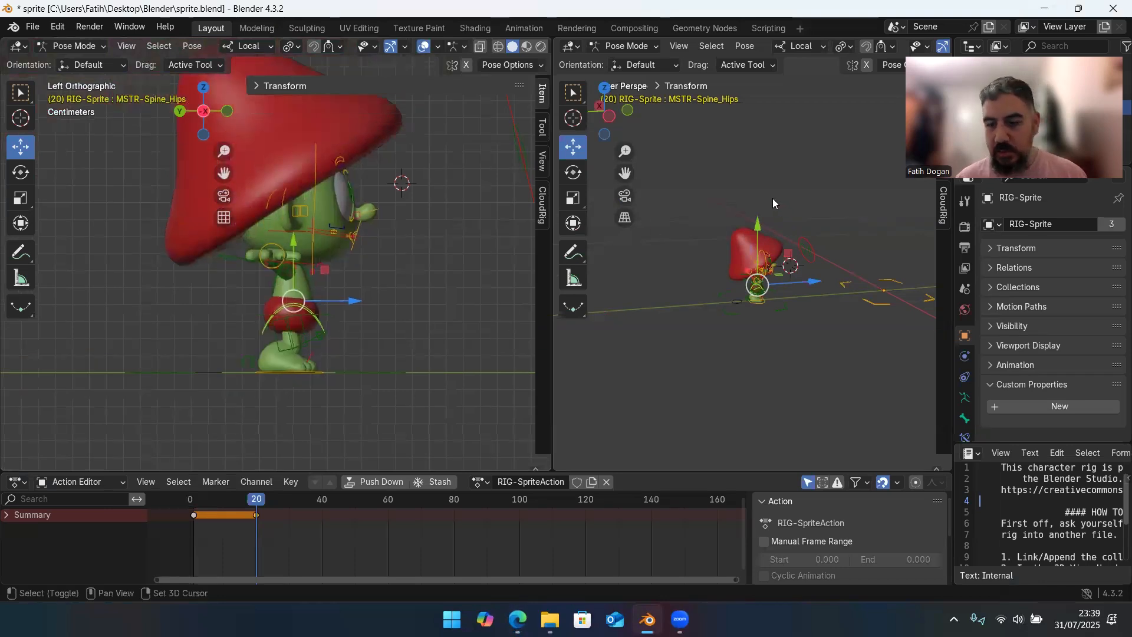
- Frame the hips control in the perspective viewport and orbit round to the character's front
key("KP_Decimal")
middle_click_drag(758, 203, 737, 141)
middle_click_drag(727, 241, 717, 265)
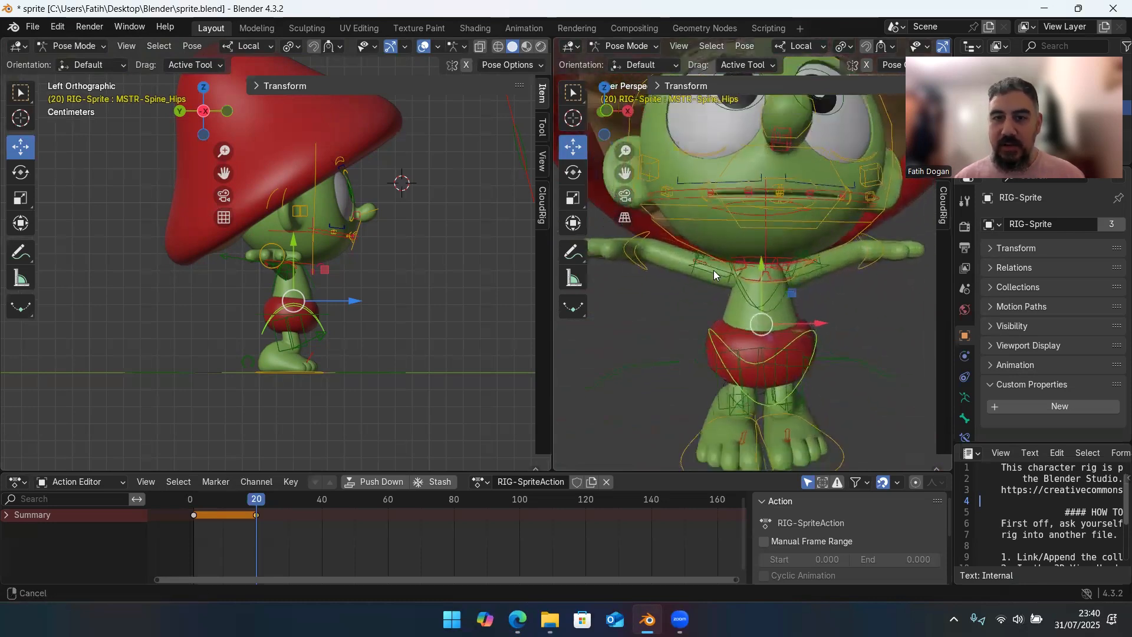
- Try to rotate the right upper arm control IK-UpperArm.R with the Rotate tool
left_click(715, 270)
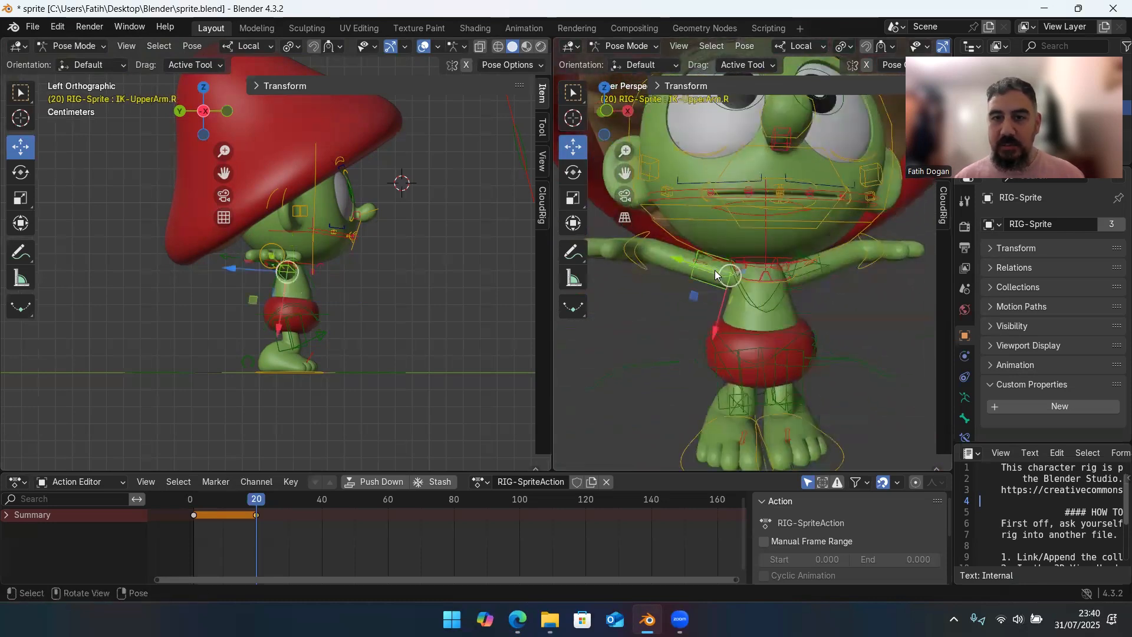
left_click(23, 176)
left_click(764, 232)
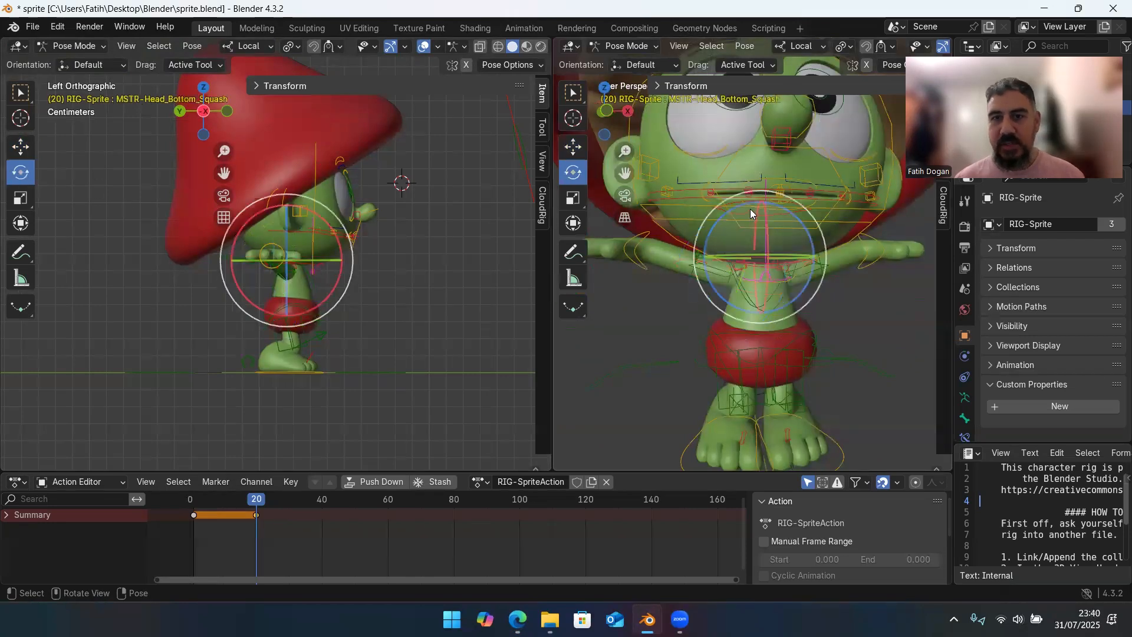
left_click(756, 192)
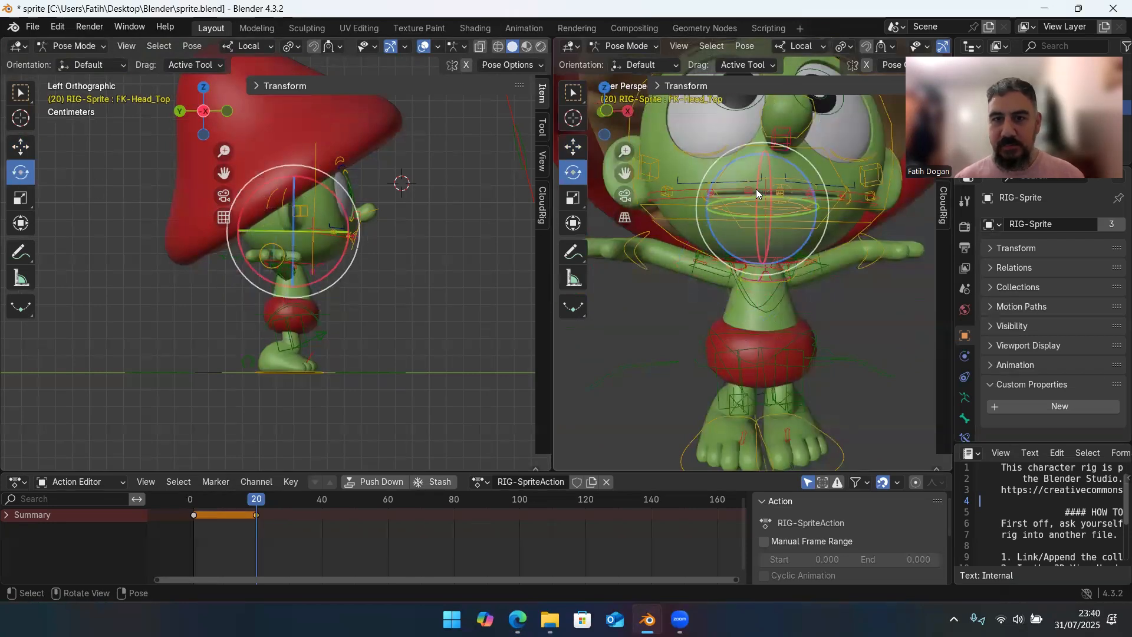
left_click(705, 280)
left_click(778, 248)
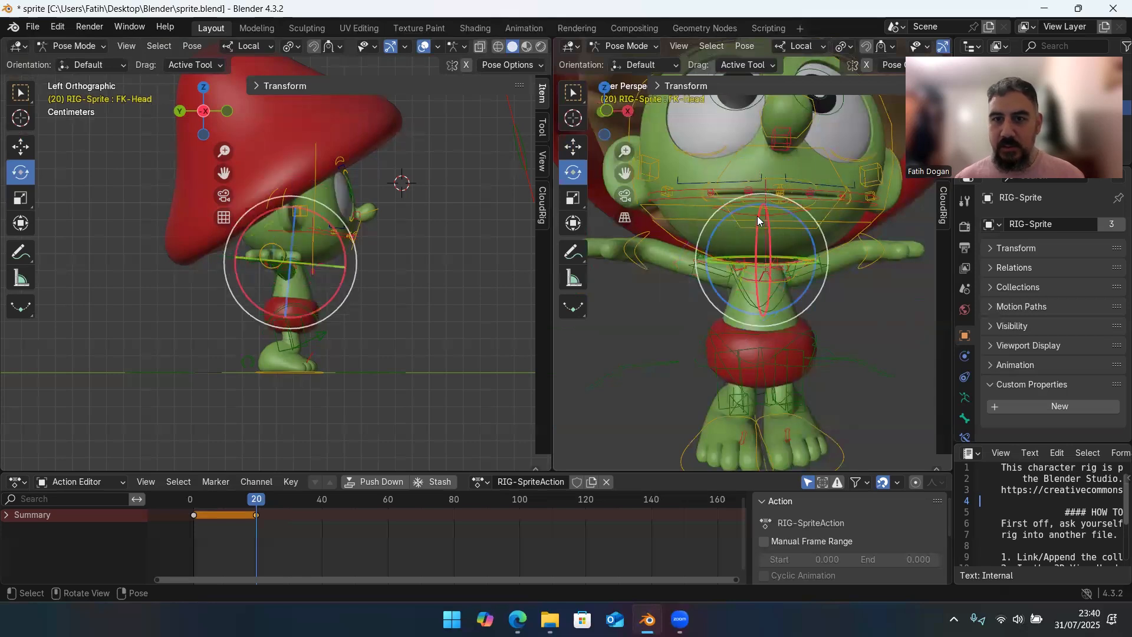
left_click(718, 284)
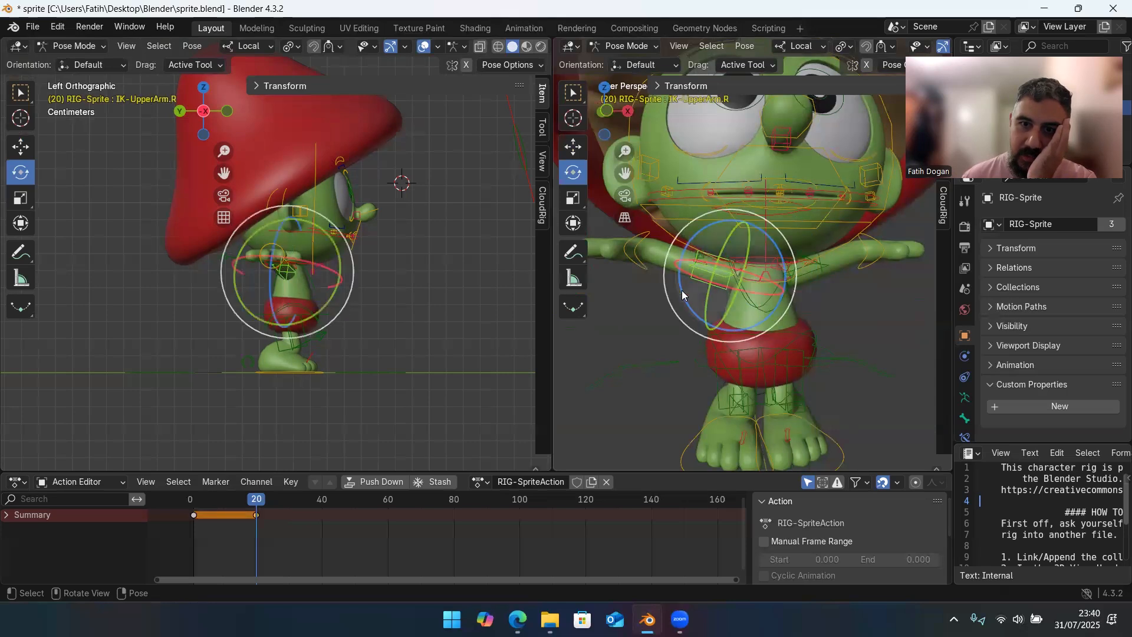
left_click_drag(681, 289, 701, 312)
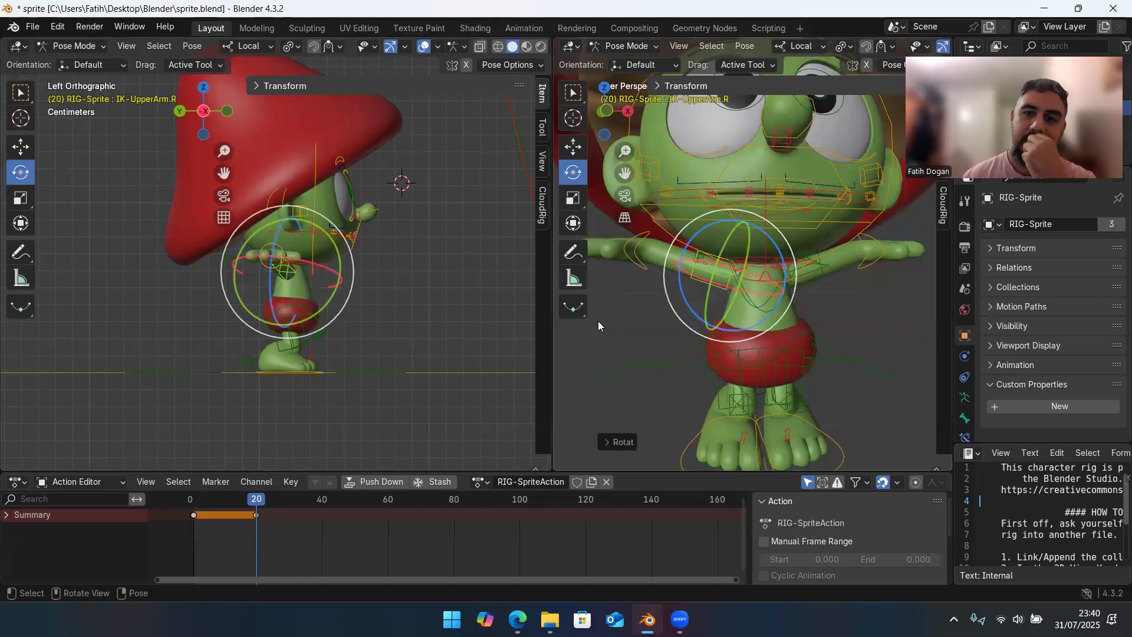
left_click(706, 307)
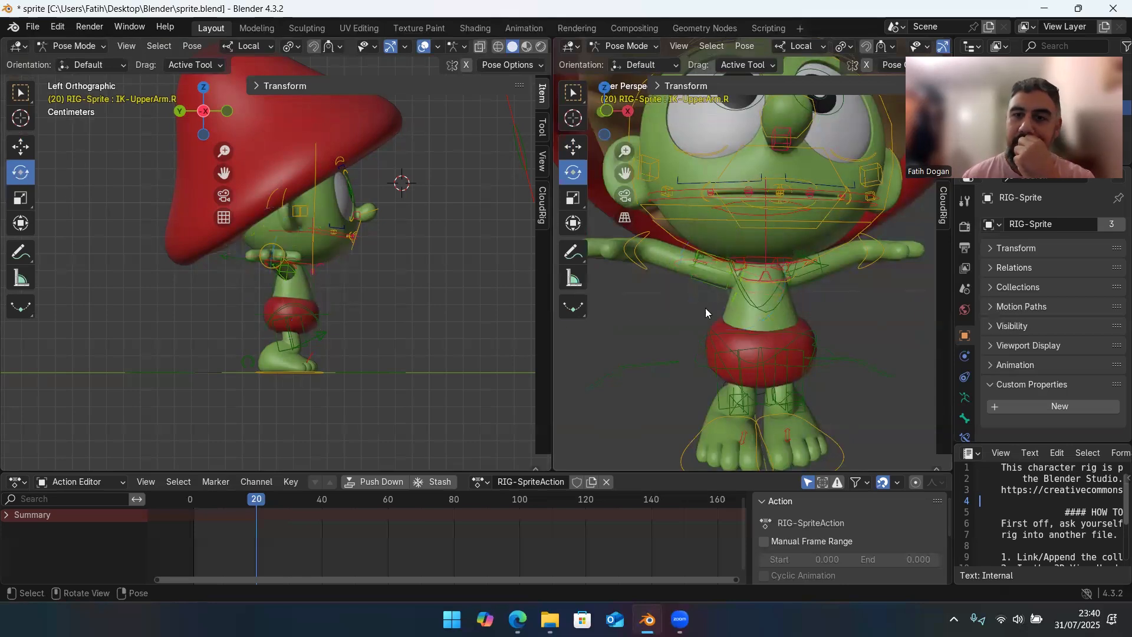
- Move the left wrist control IK-MSTR-Wrist.L down to hip height with the Move tool
left_click(875, 260)
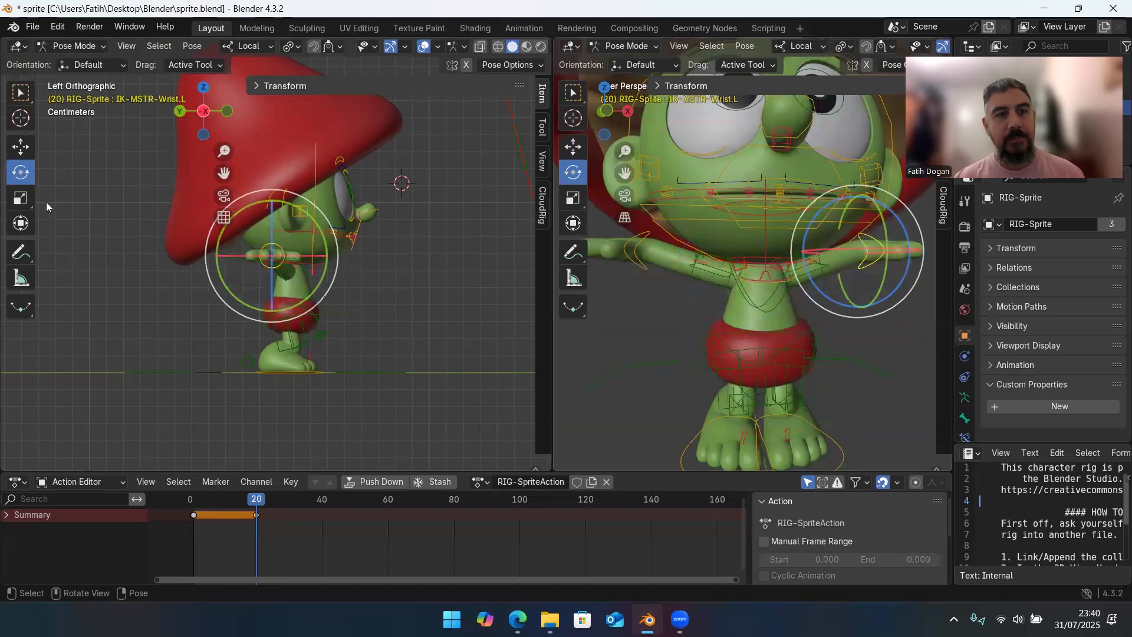
left_click(20, 149)
left_click_drag(858, 254, 839, 328)
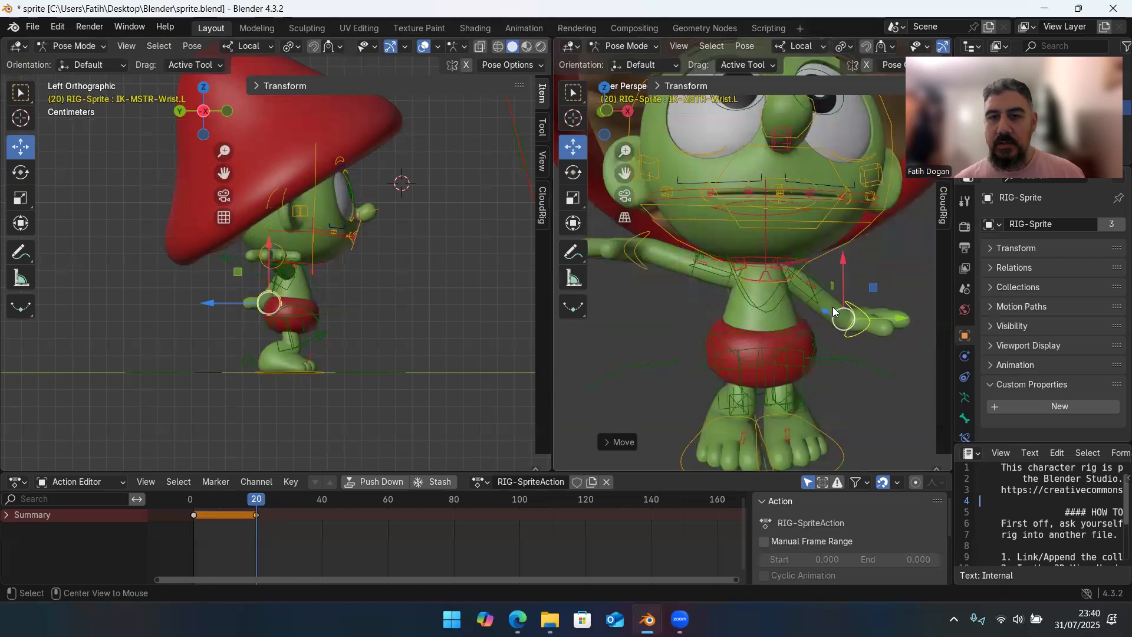
- Examine the lowered left arm from below, from the side and from the front, ending in the front view
key("KP_1")
key("ctrl+KP_7")
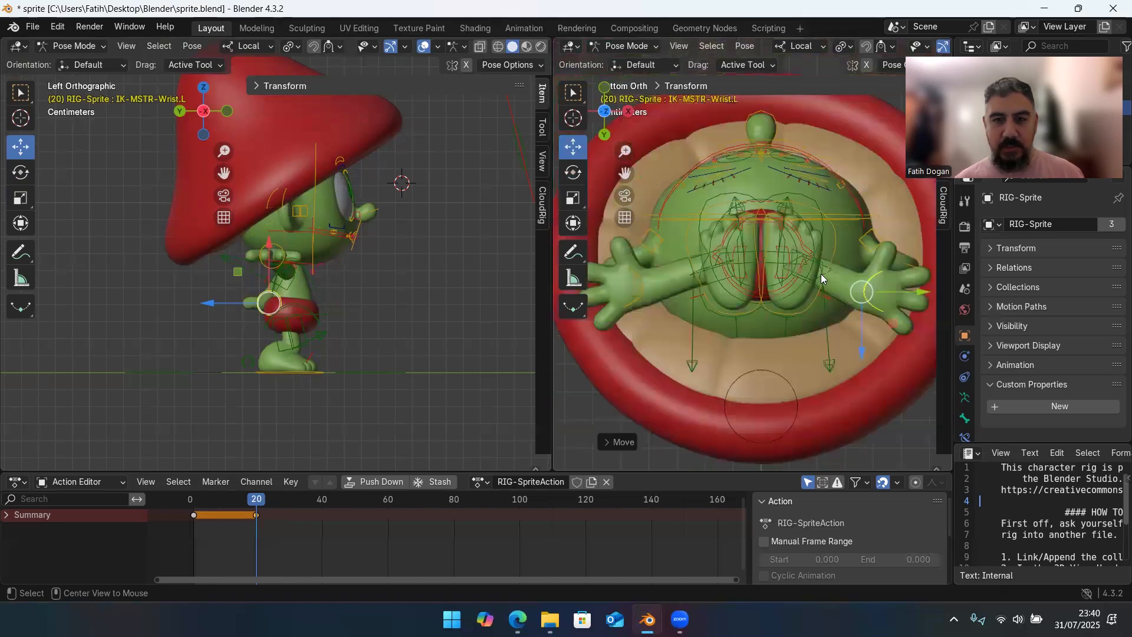
key("KP_1")
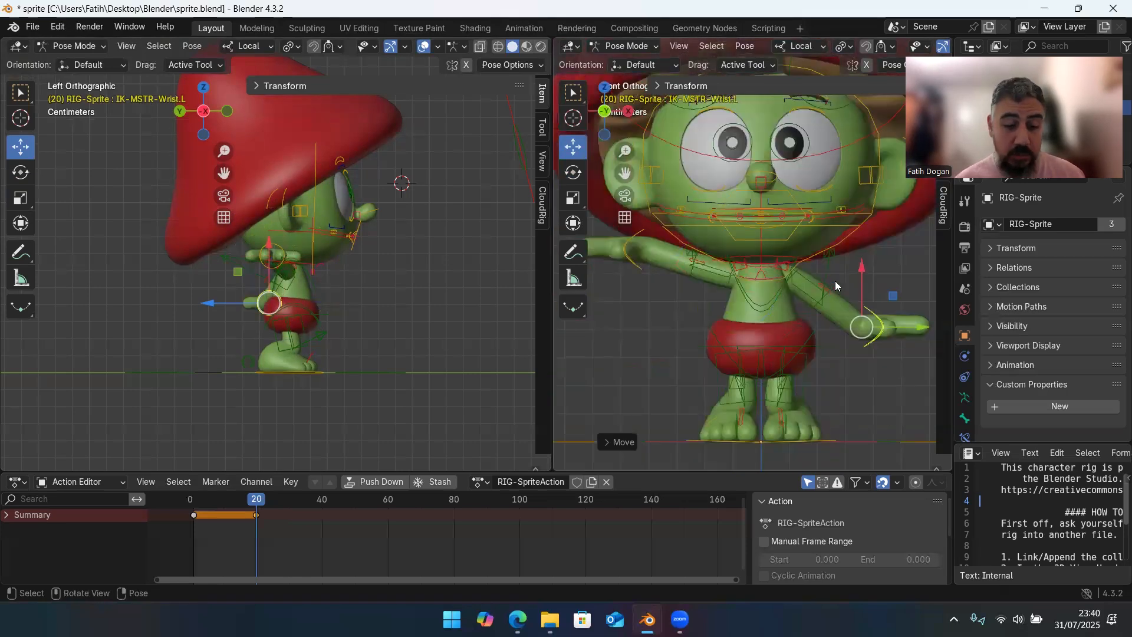
middle_click_drag(823, 301, 813, 266, "alt")
middle_click(814, 266, "alt")
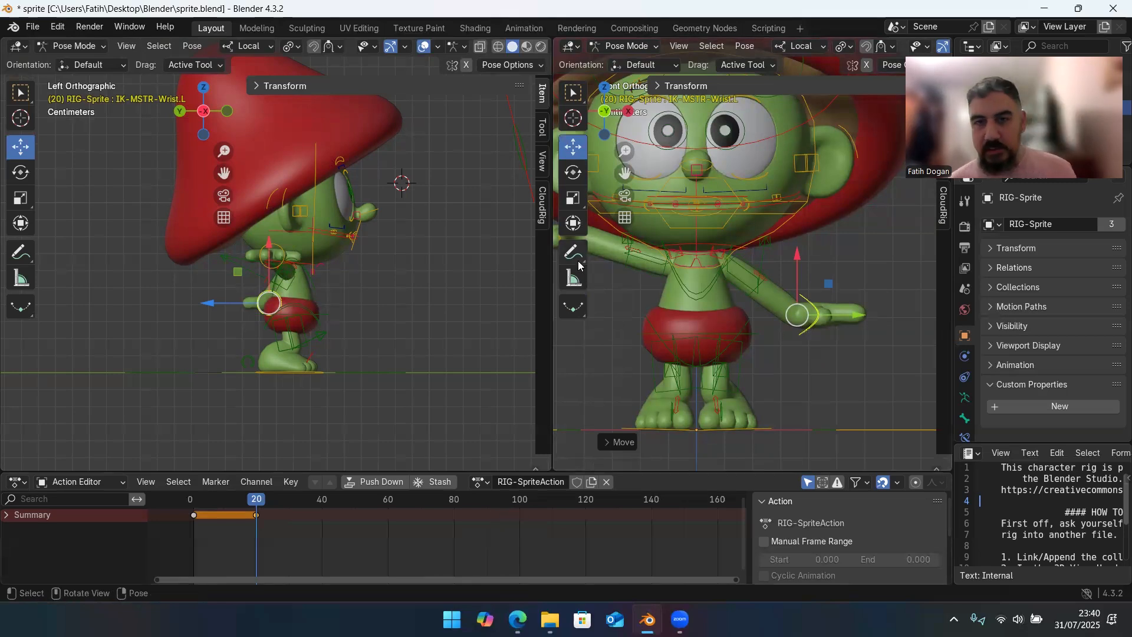
middle_click_drag(791, 270, 768, 272, "alt")
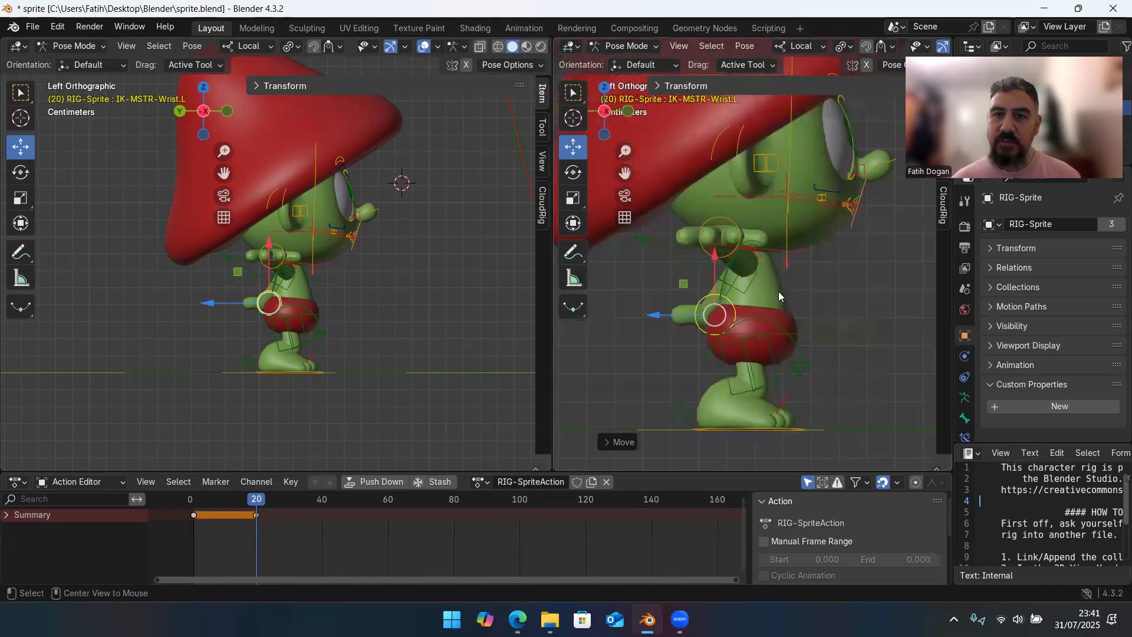
middle_click_drag(737, 295, 772, 276, "alt")
middle_click_drag(677, 289, 785, 283, "alt")
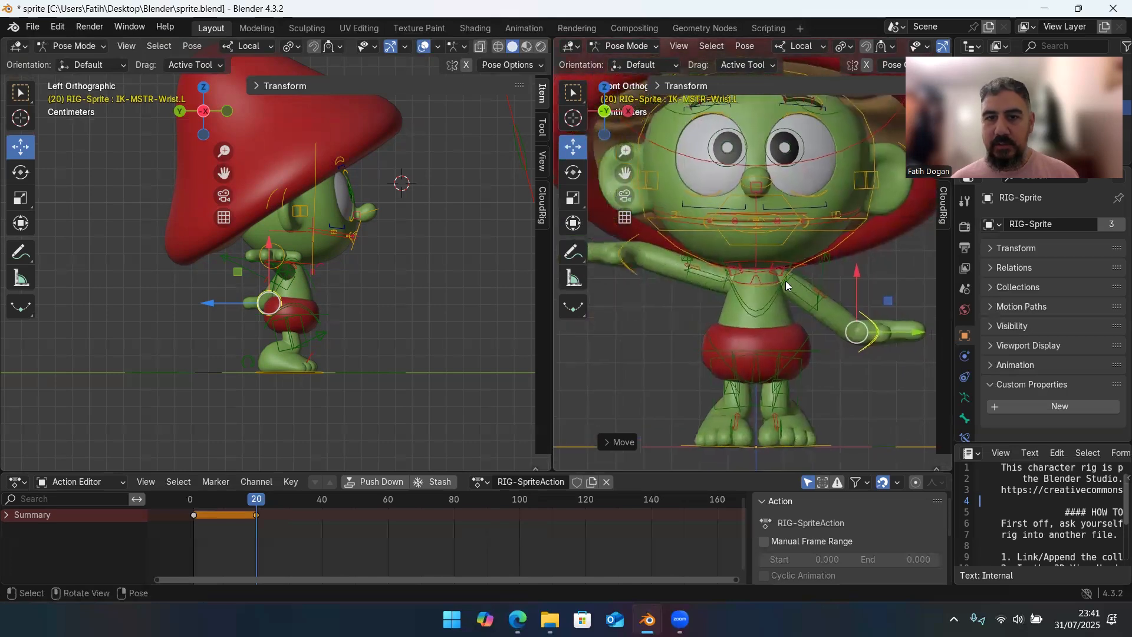
- Move the right wrist control IK-MSTR-Wrist.R down beside the hips and closer to the body
left_click(628, 264)
left_click(658, 326)
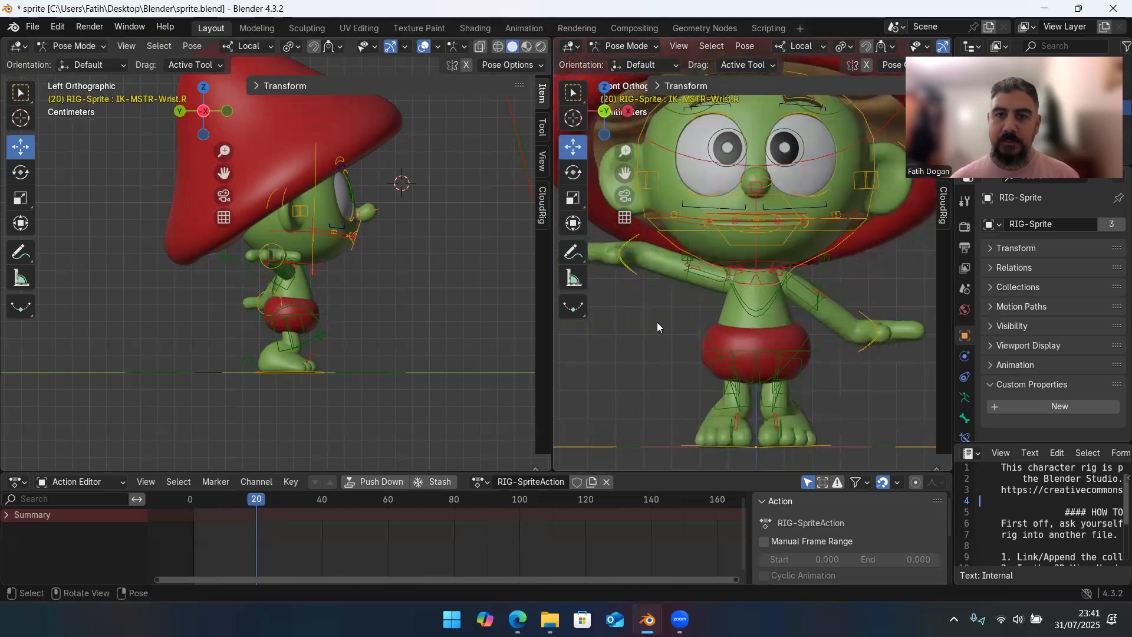
left_click(634, 279)
key("g")
left_click(592, 344)
key("g")
key("y")
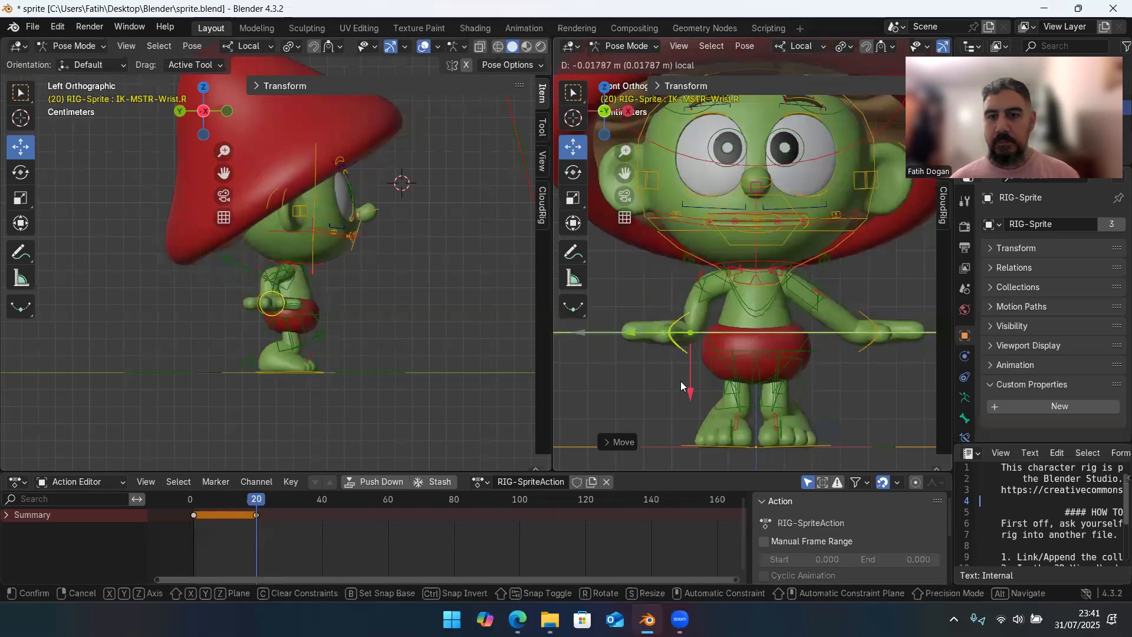
left_click(681, 389)
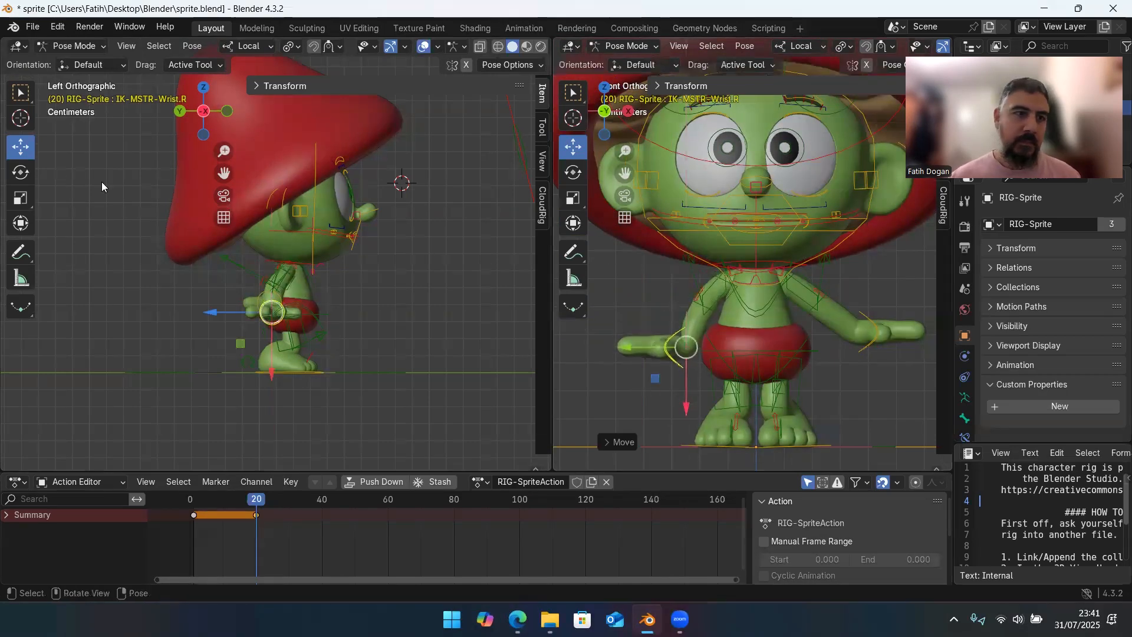
- Rotate the right wrist control so that the right hand points down towards the floor
left_click(21, 172)
left_click(692, 284)
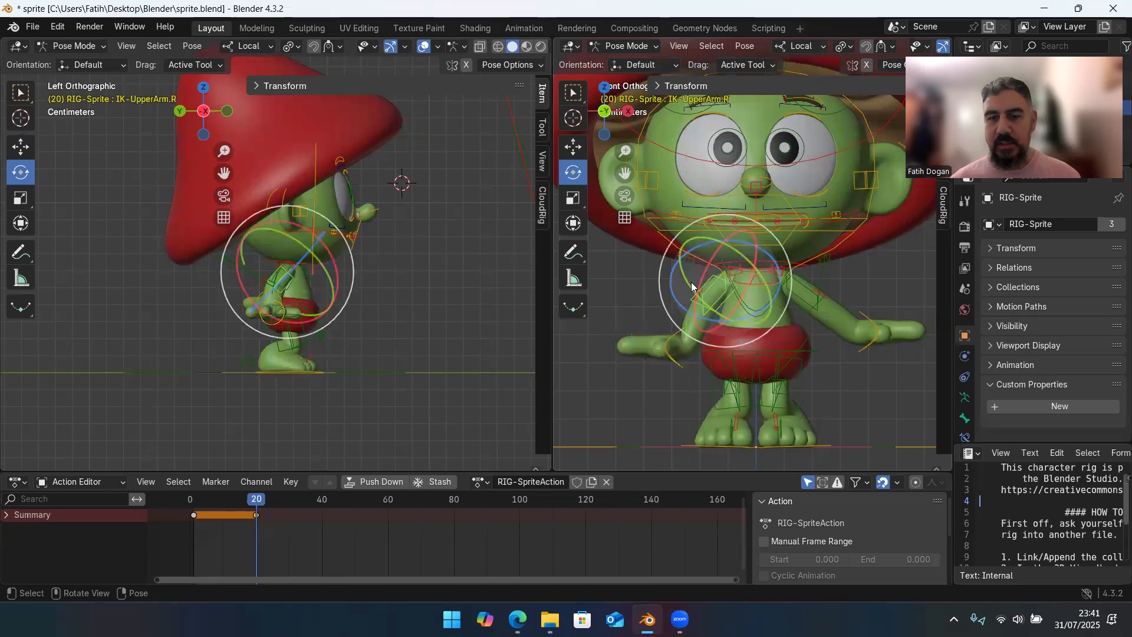
left_click(676, 363)
left_click_drag(733, 317, 655, 290)
left_click(856, 313)
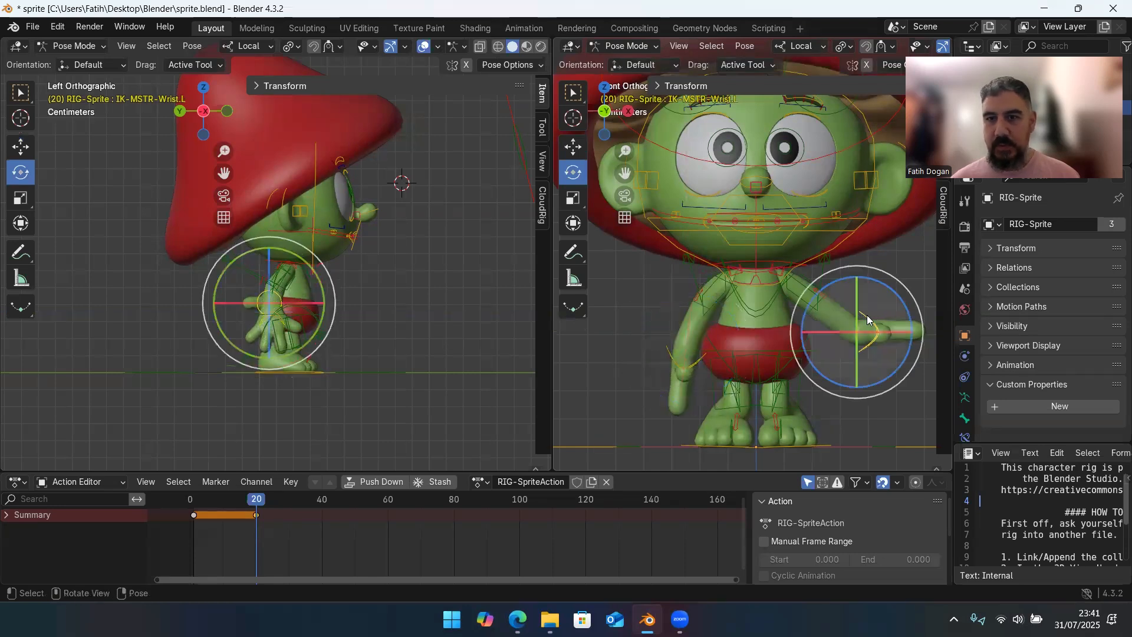
left_click(890, 347)
left_click(864, 348)
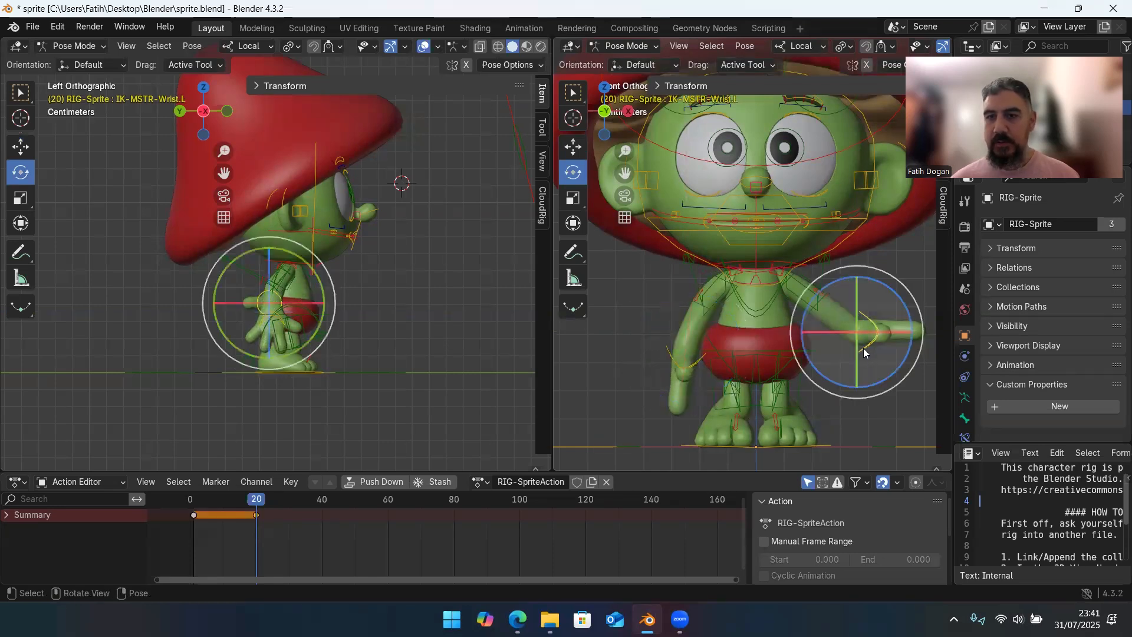
left_click(905, 310)
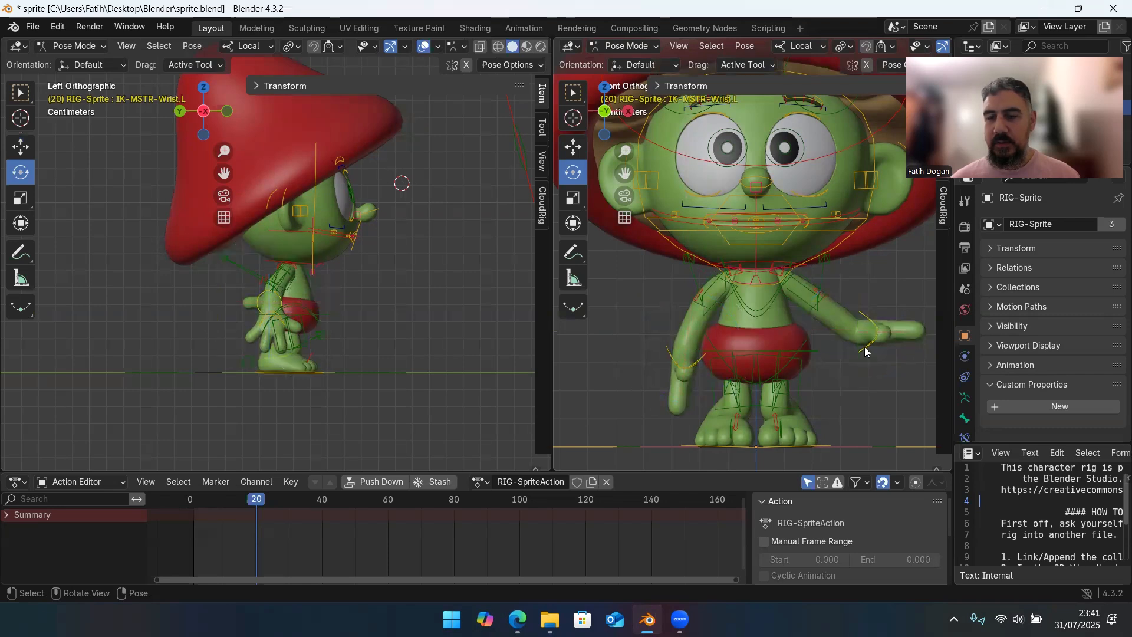
left_click(866, 351)
left_click(900, 298)
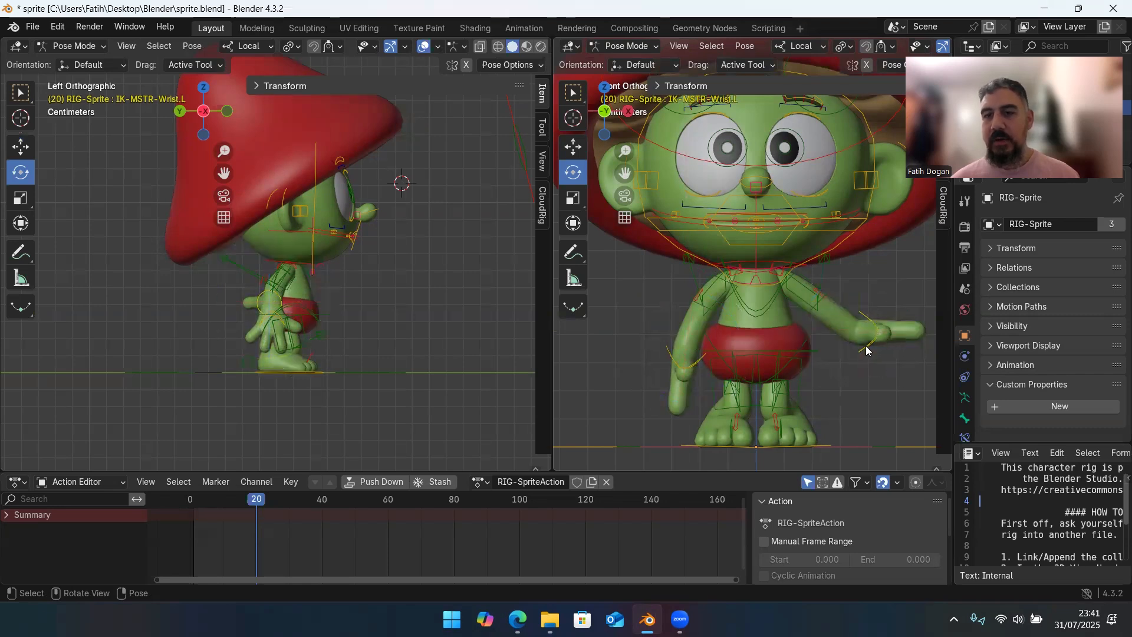
left_click(865, 350)
left_click(900, 301)
left_click(881, 346)
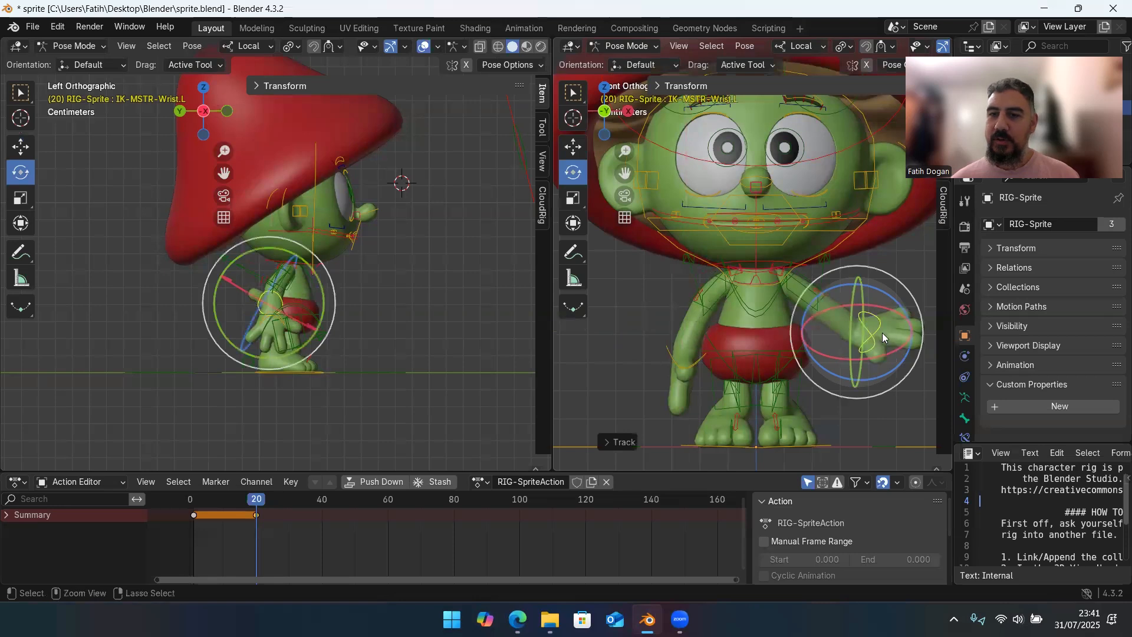
left_click(913, 328)
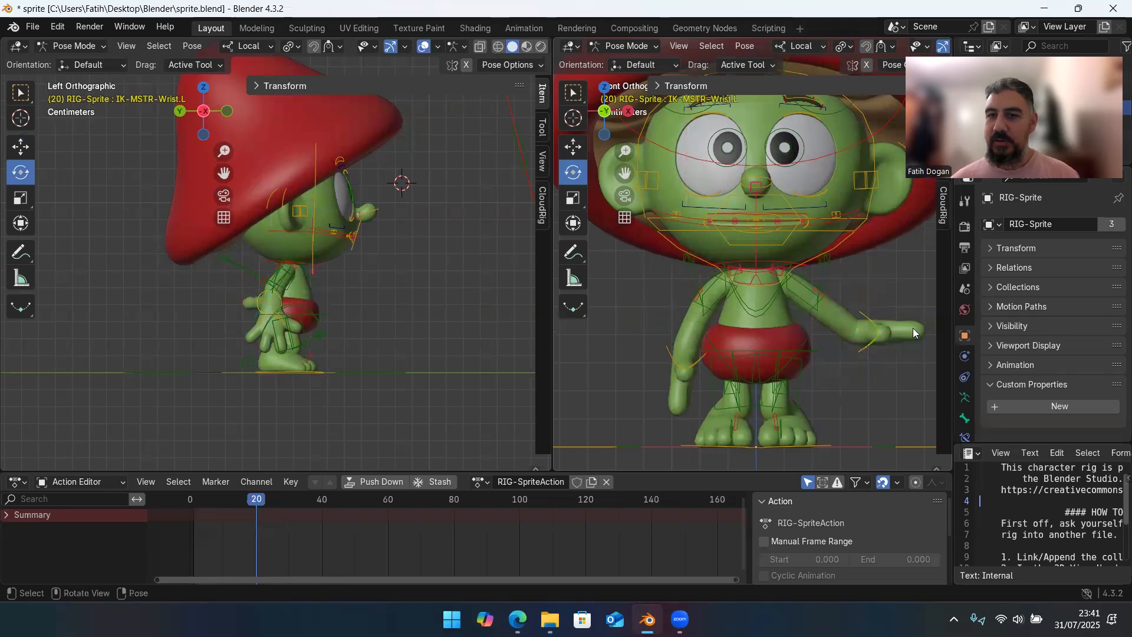
- Rotate the left wrist control IK-MSTR-Wrist.L so that the left hand points down towards the floor
left_click(870, 316)
left_click_drag(902, 301, 886, 359)
- Move the left wrist control inward and slightly down so that the left arm hangs beside the hips
left_click(21, 147)
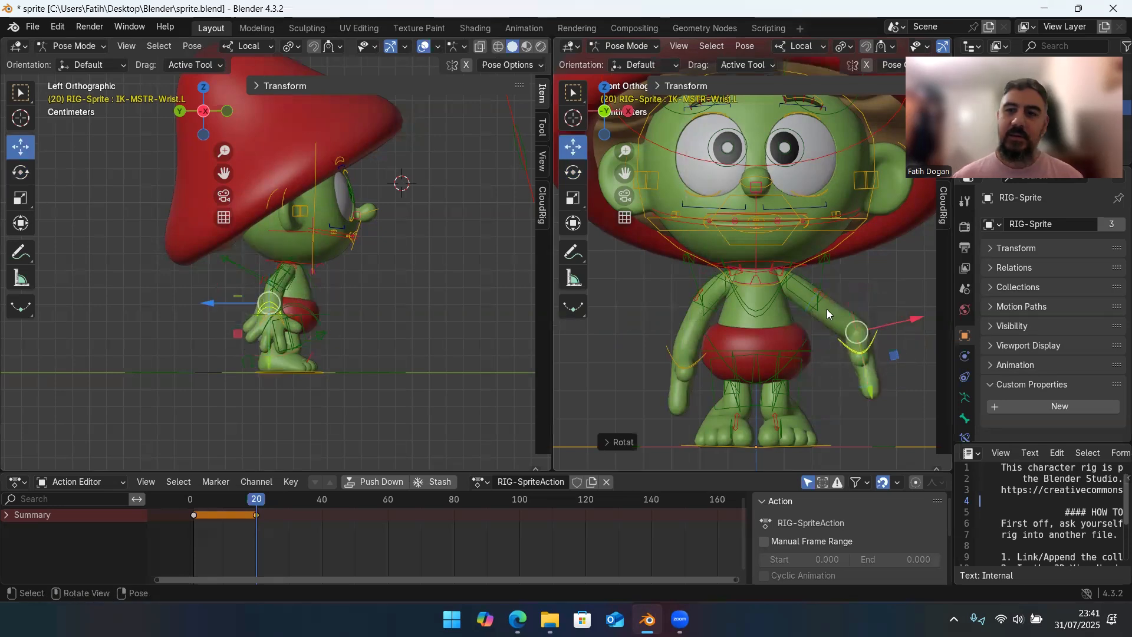
left_click_drag(917, 320, 845, 402)
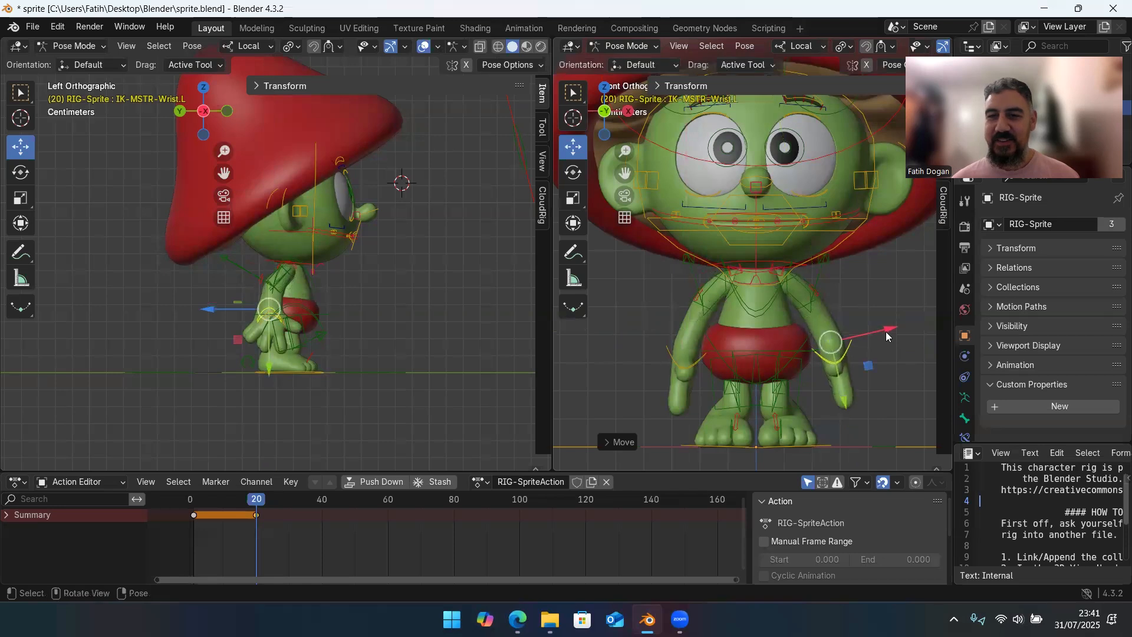
left_click_drag(885, 333, 875, 334)
- Rotate the left wrist control slightly until the hand hangs more vertically, and nudge it down to match the right arm
left_click(20, 173)
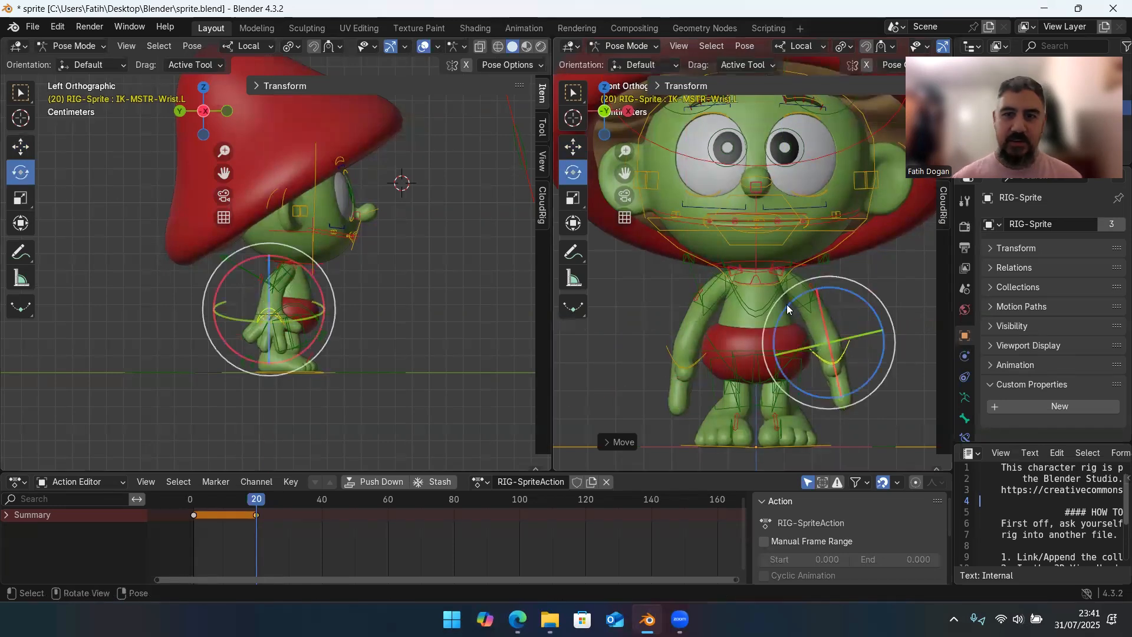
left_click_drag(893, 338, 879, 323)
left_click(20, 146)
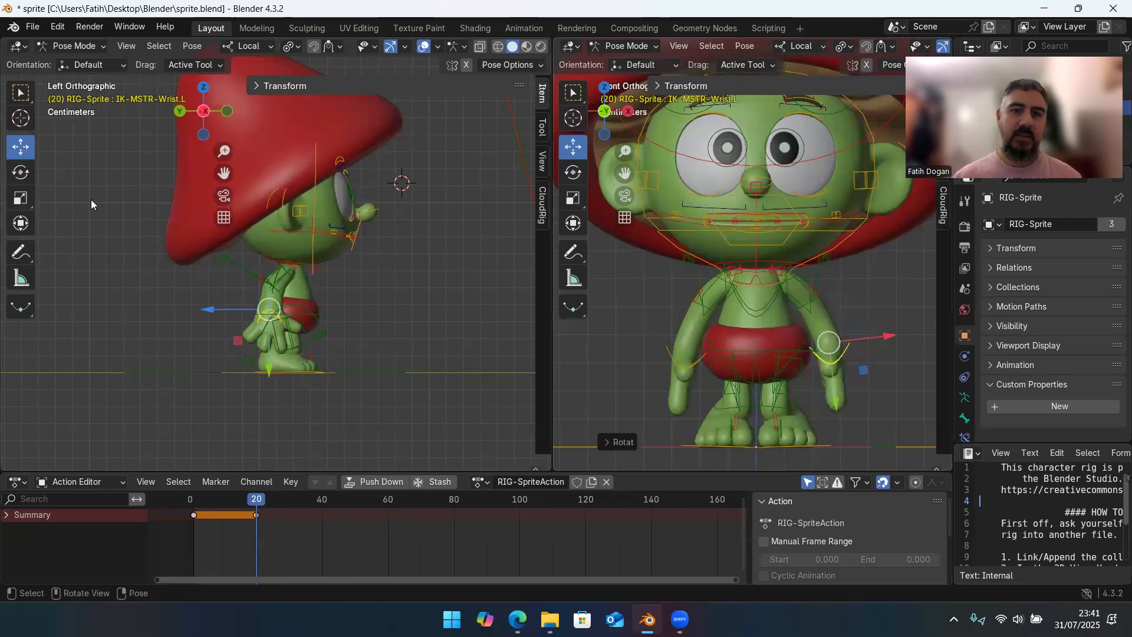
left_click_drag(836, 408, 835, 412)
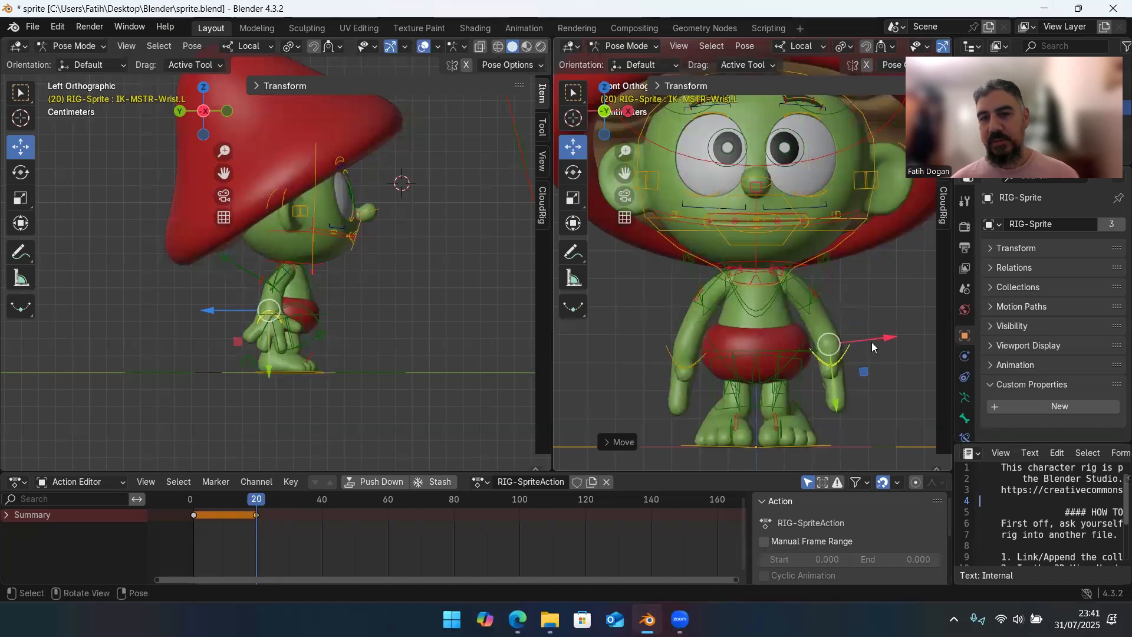